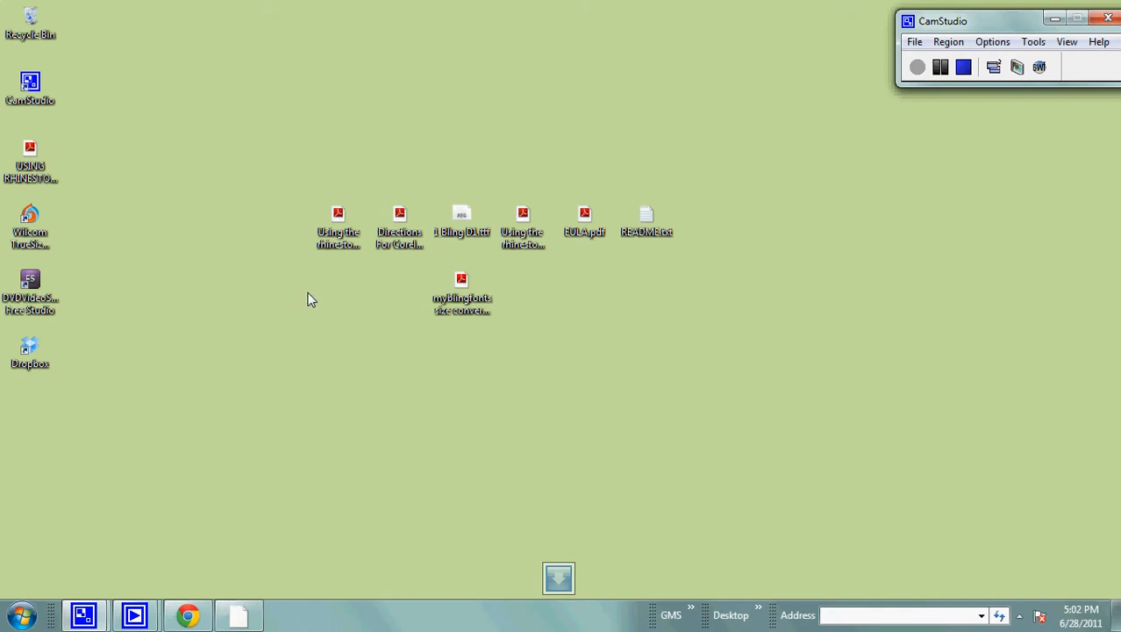
Examine the font height and point values in myblingfonts size conversions.pdf, and close the document.
left_click(463, 216)
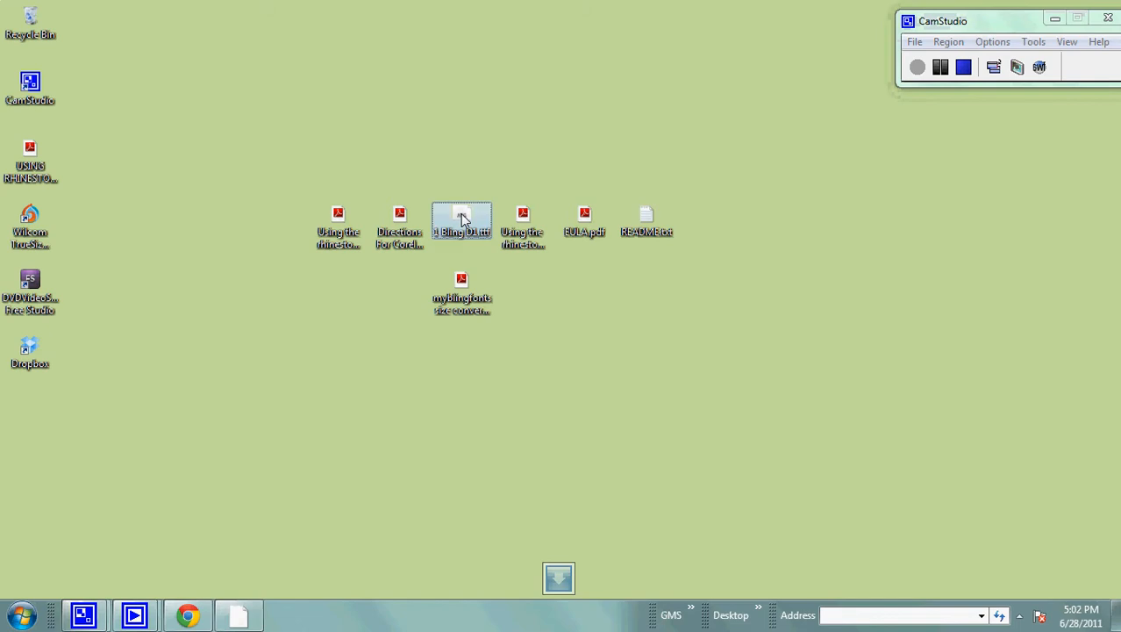
double_click(461, 289)
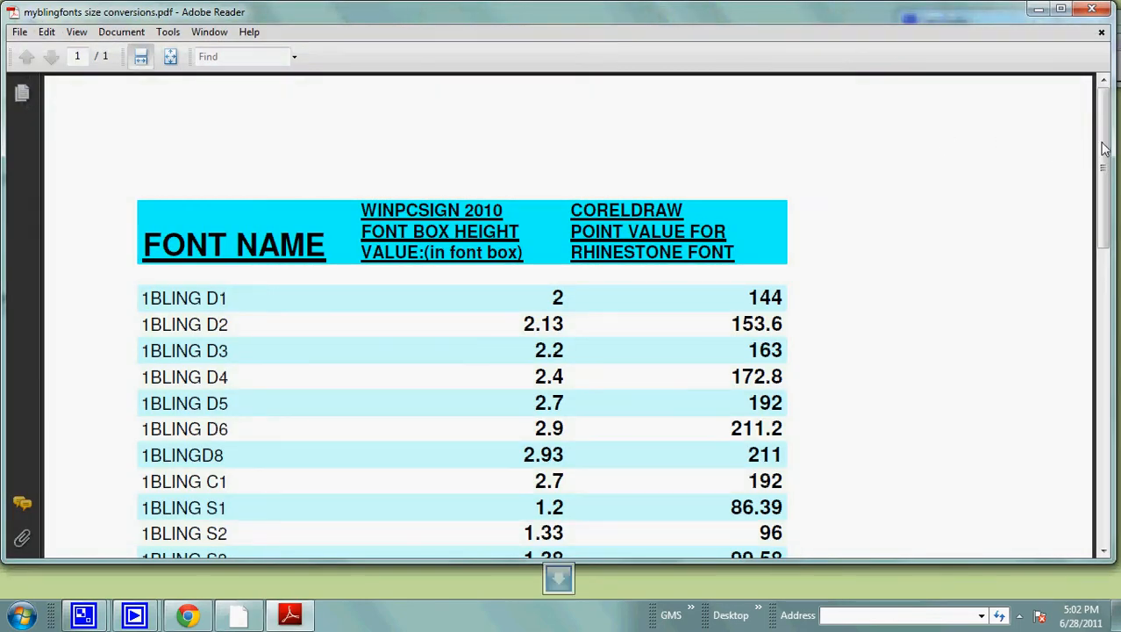
left_click_drag(1107, 134, 1107, 168)
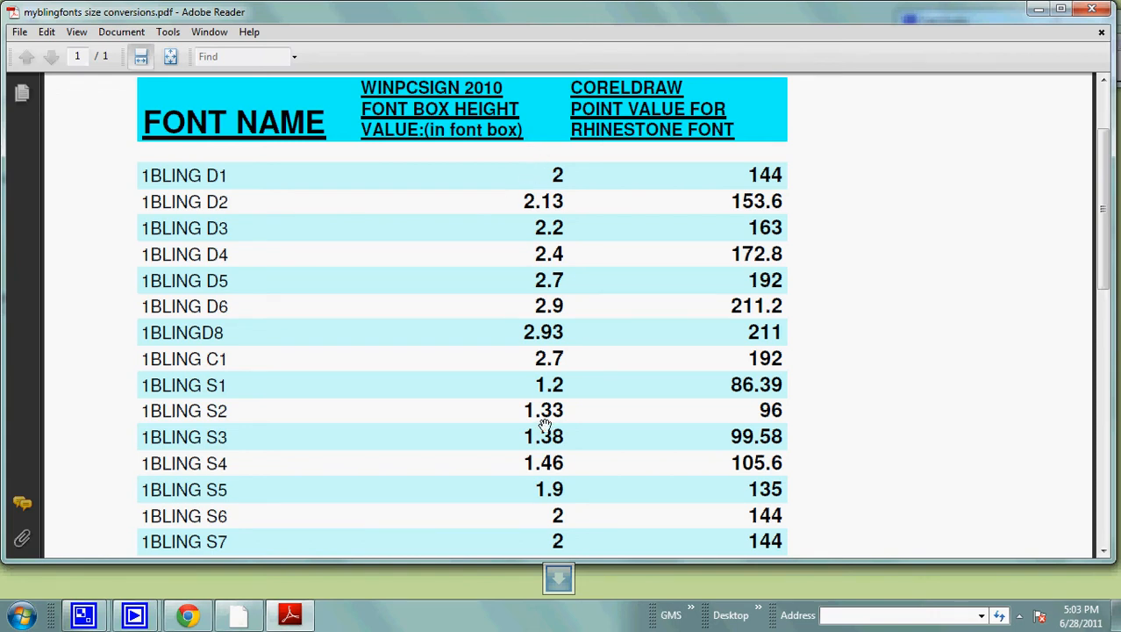
left_click(1094, 10)
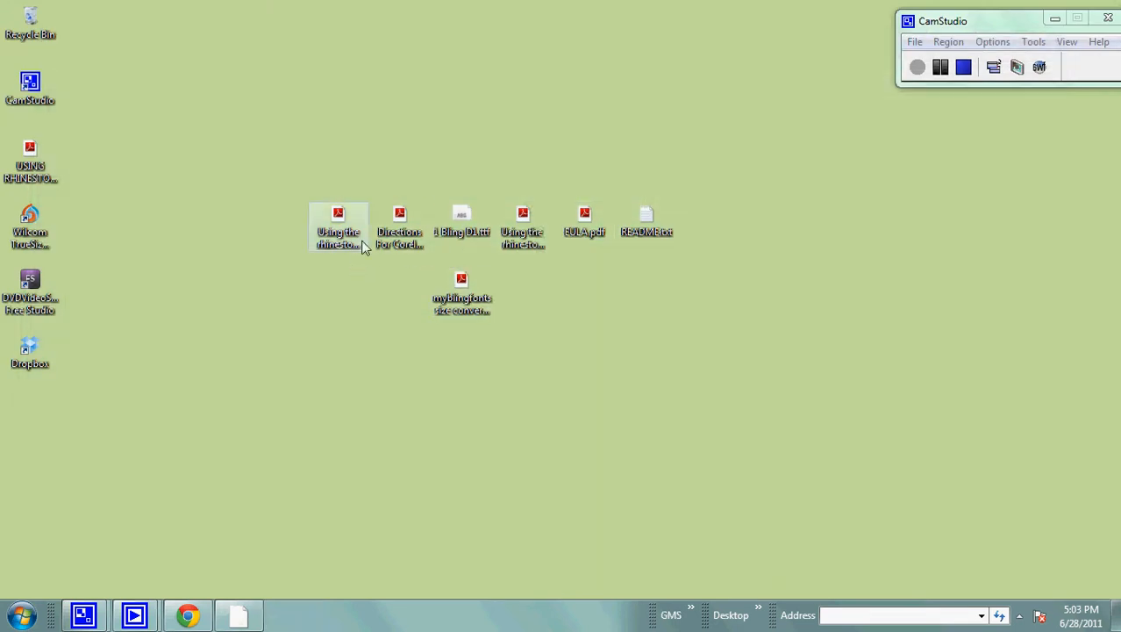
Check the full file names of the WinPCSIGN rhinestone font instructions and the Corel directions PDFs on the desktop.
left_click(333, 246)
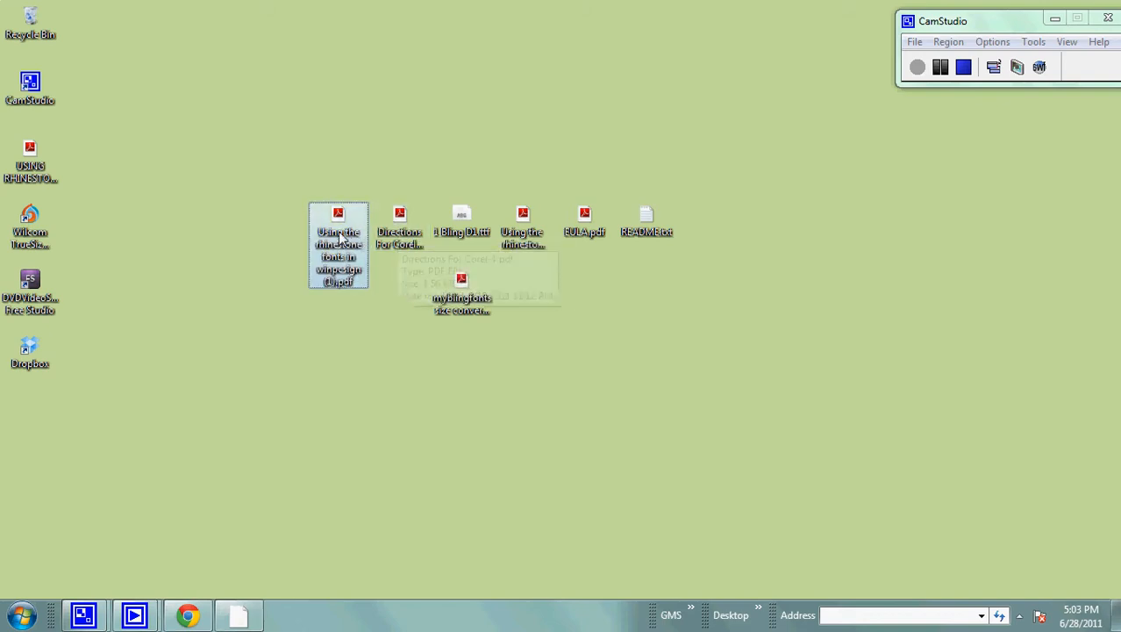
left_click(401, 224)
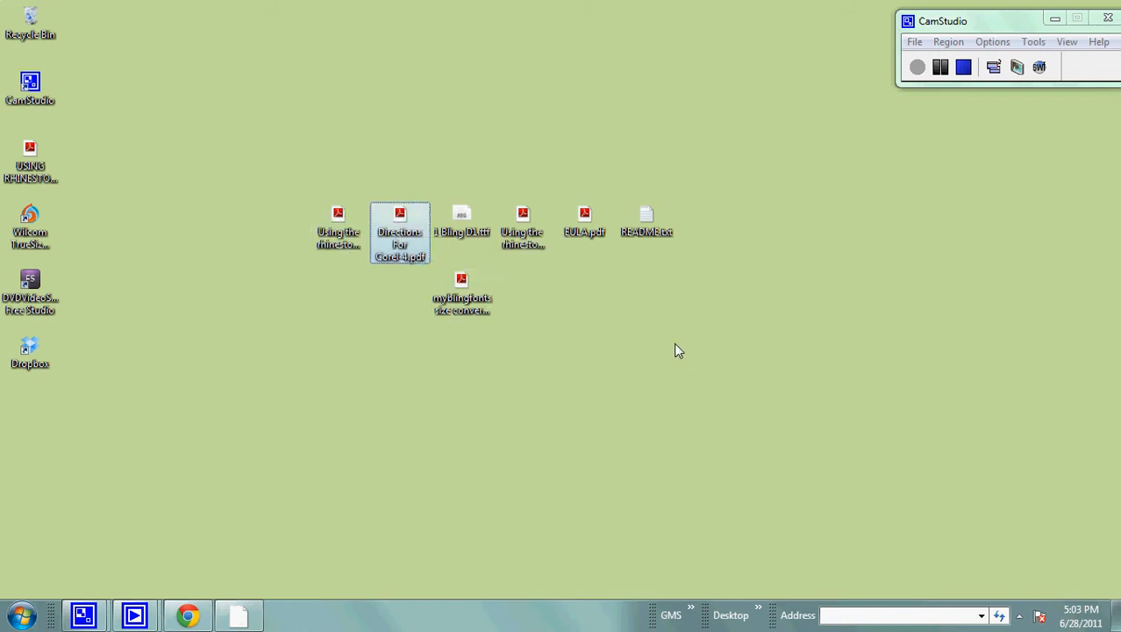
left_click(659, 323)
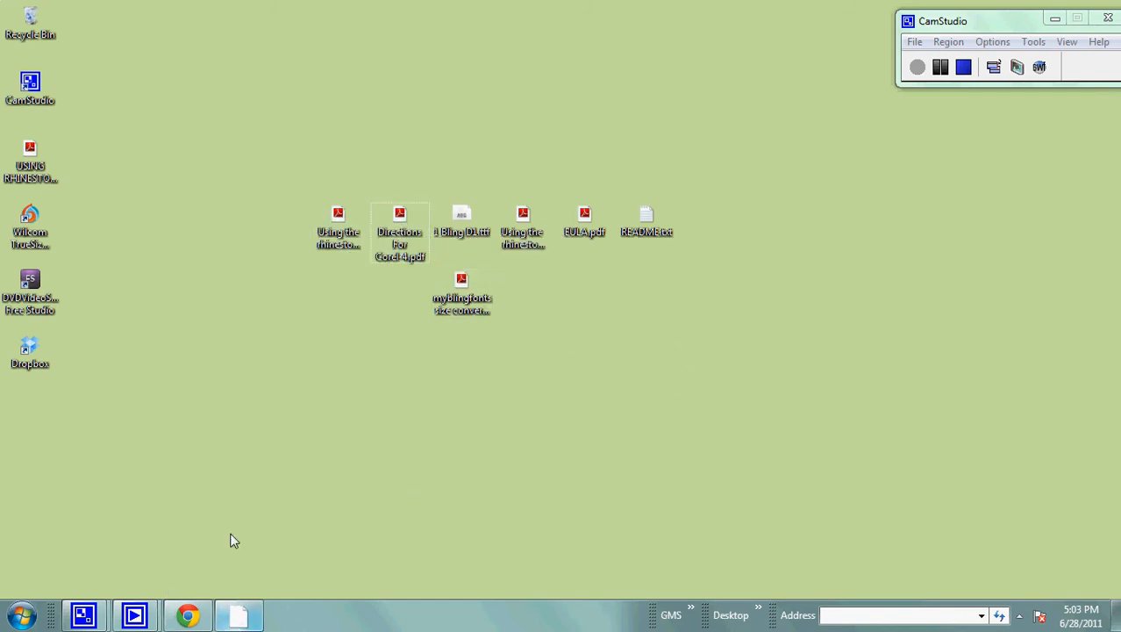
Install the 1 Bling D1 TrueType font from its desktop file and close the font preview.
double_click(463, 221)
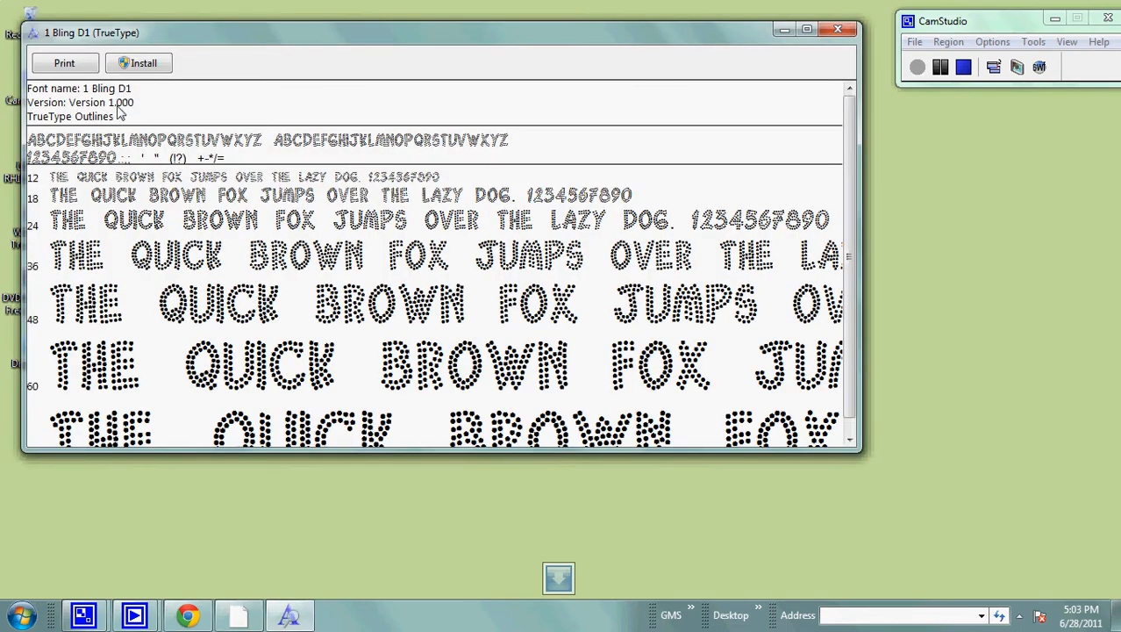
left_click(140, 63)
left_click(600, 319)
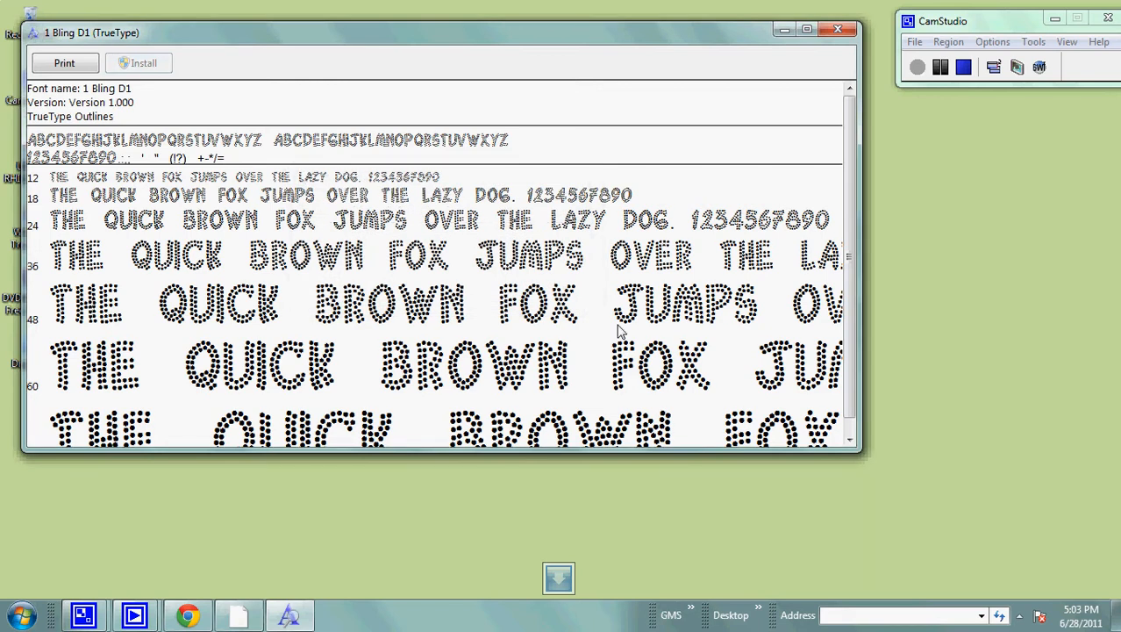
left_click(838, 30)
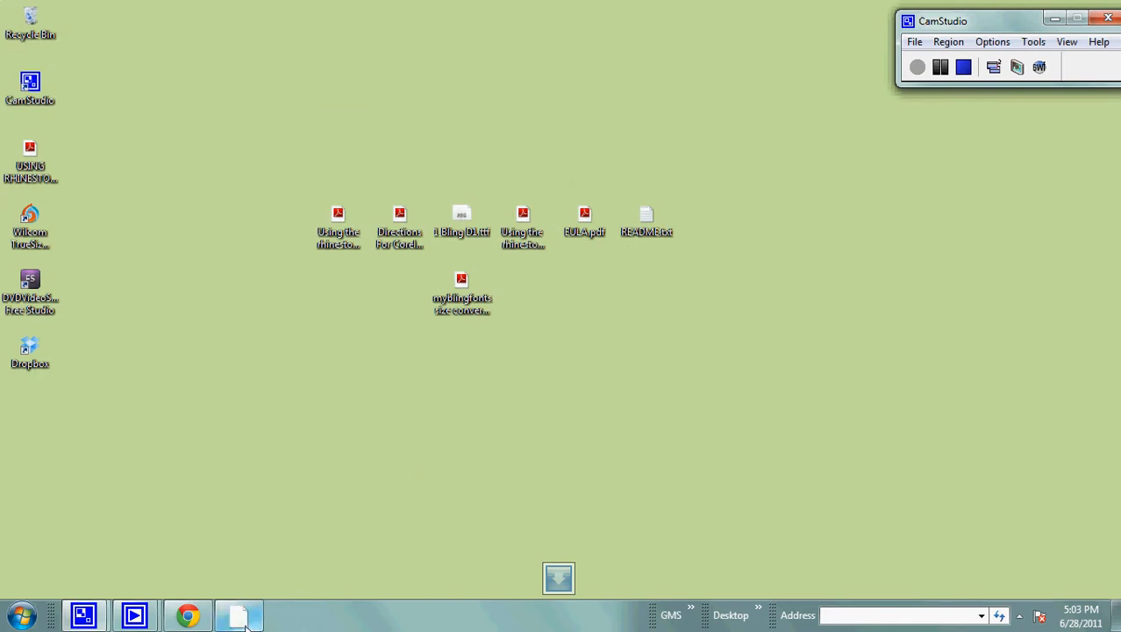
Switch to WinPCSIGN and select the existing purple FOOTBALL text above the ellipse.
mouse_move(235, 624)
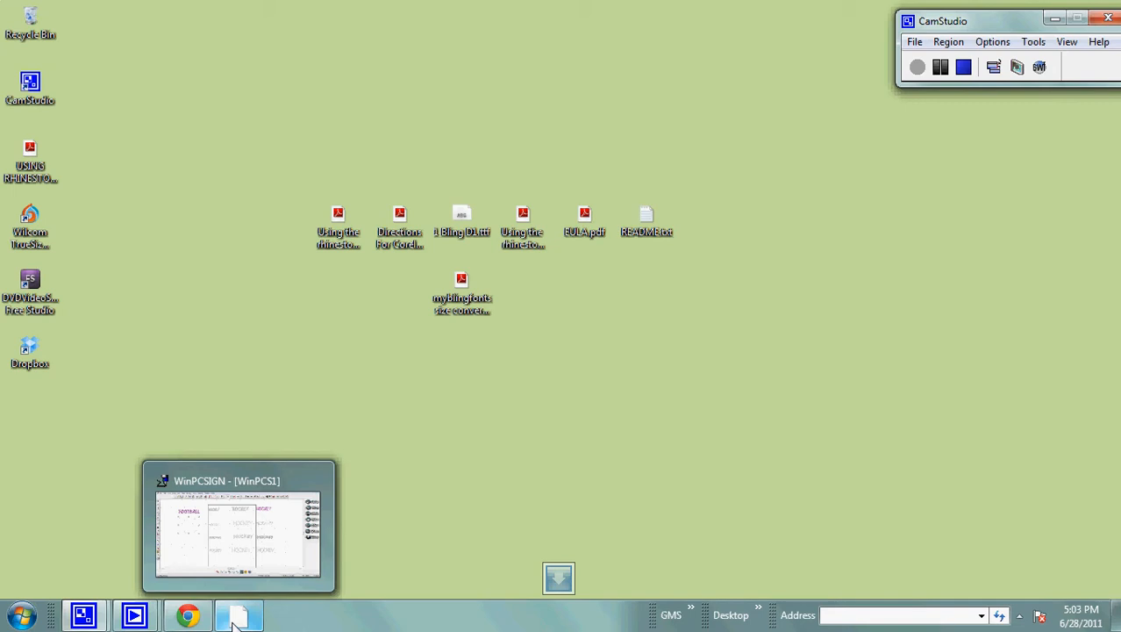
left_click(235, 623)
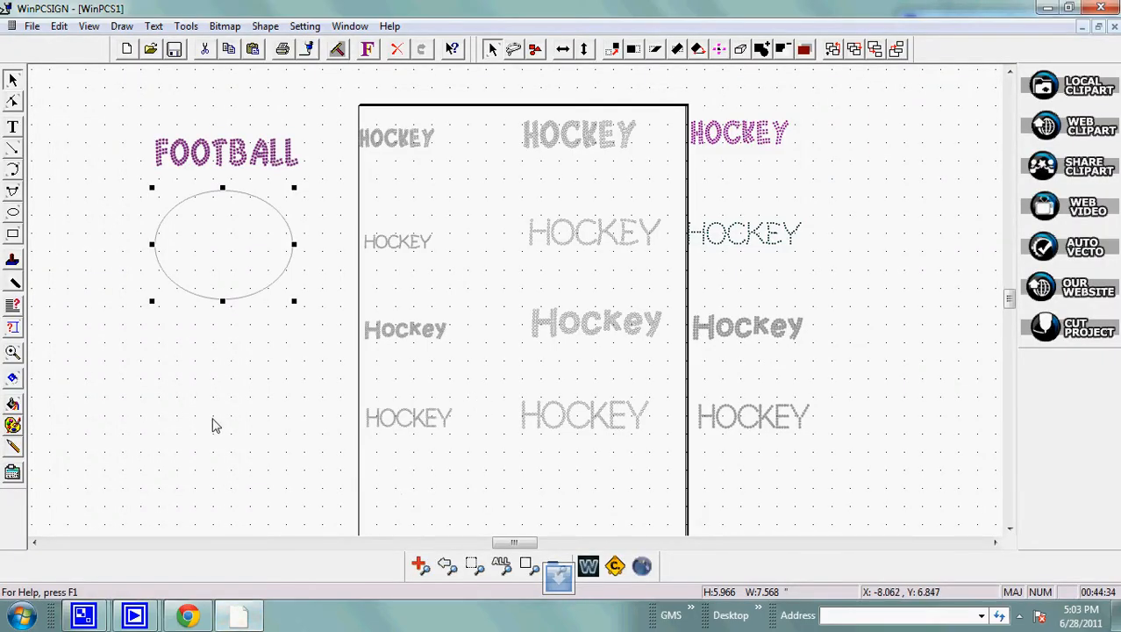
left_click(272, 412)
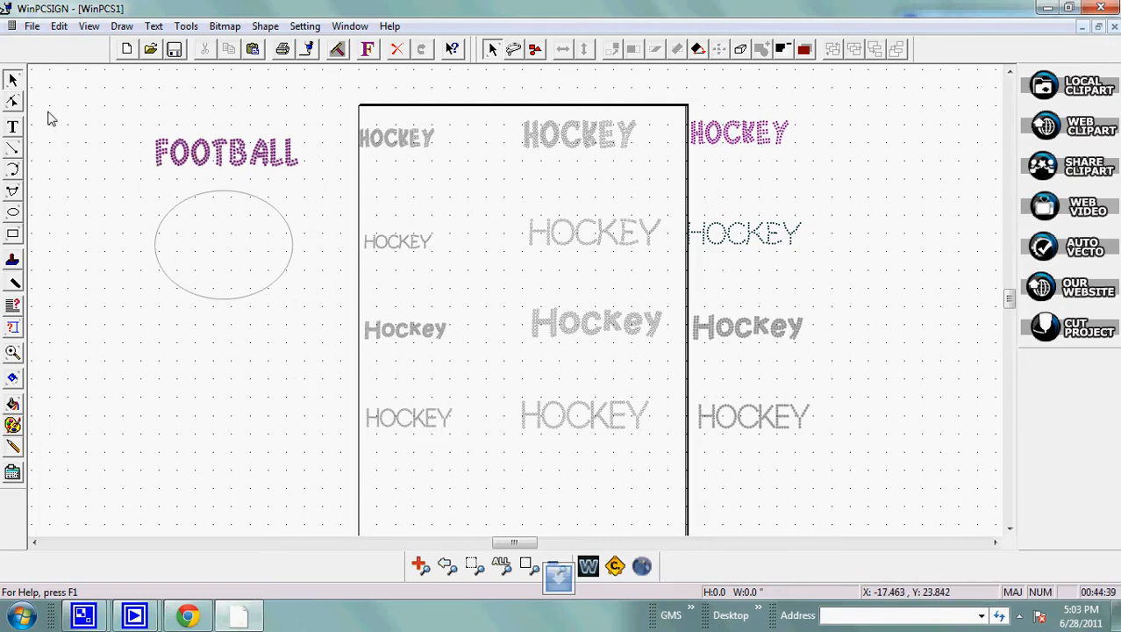
left_click(255, 150)
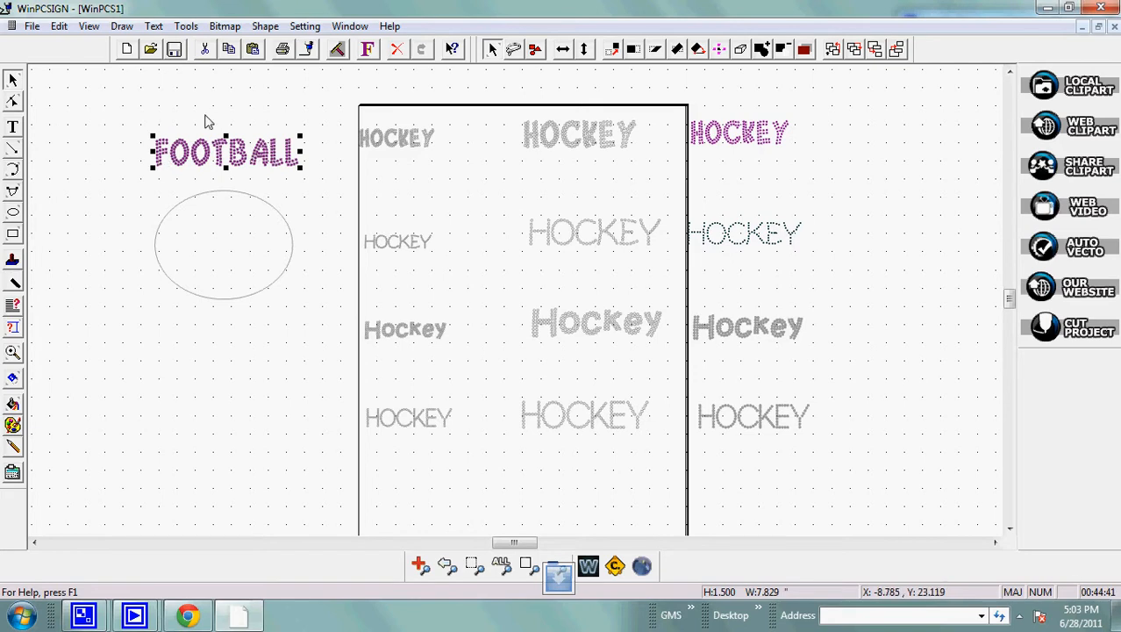
Write a second FOOTBALL text above the existing one.
left_click(12, 127)
left_click(112, 103)
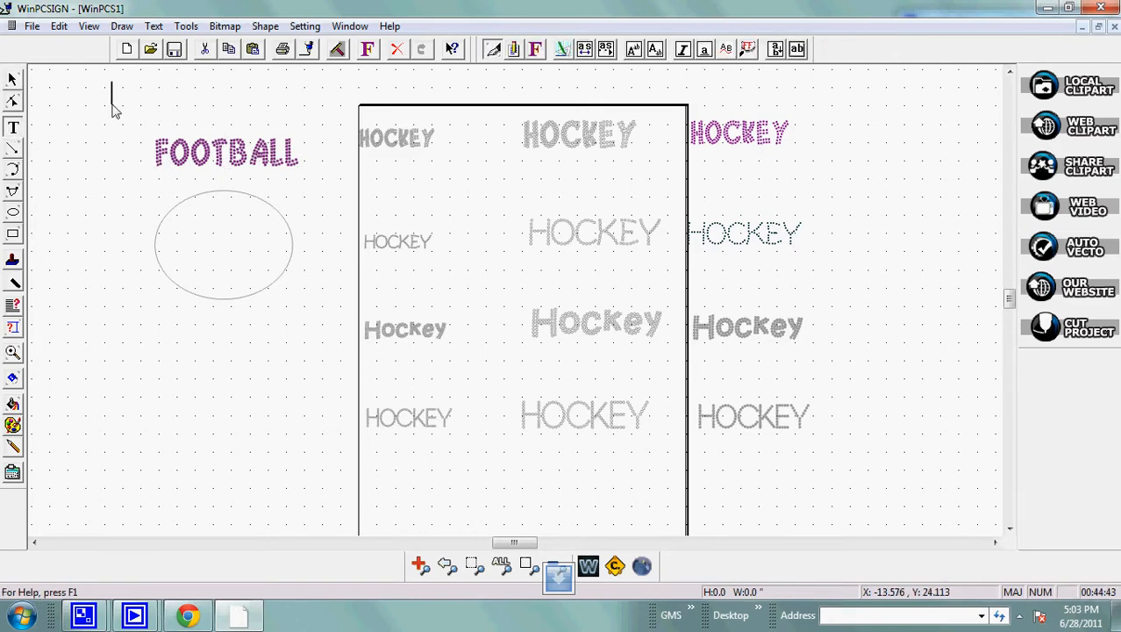
type("FOOTBALL")
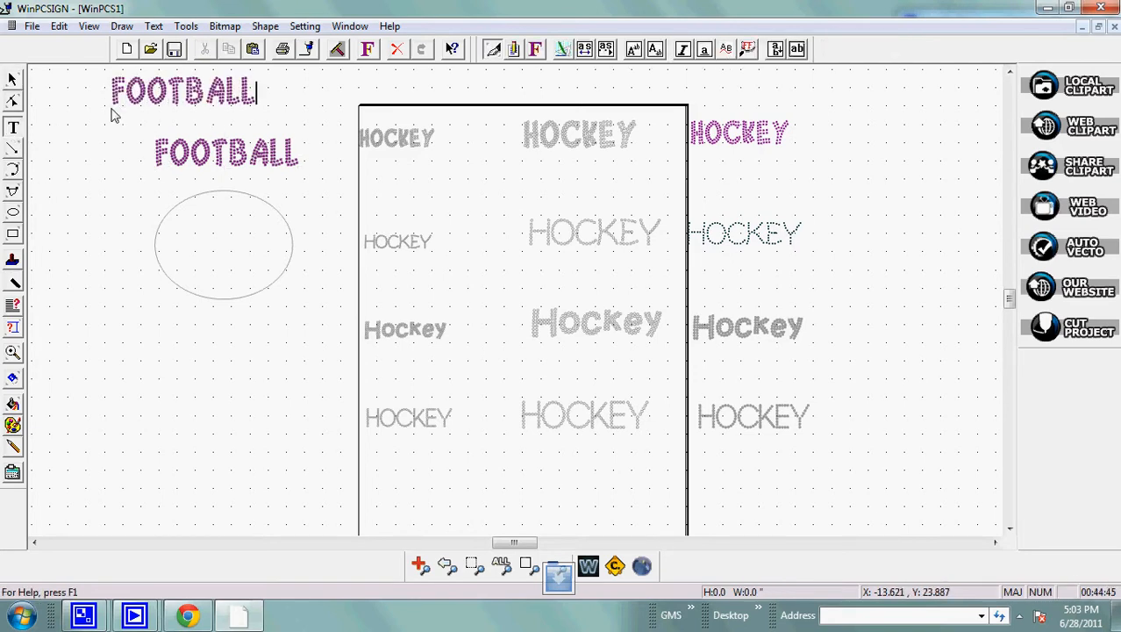
left_click(12, 79)
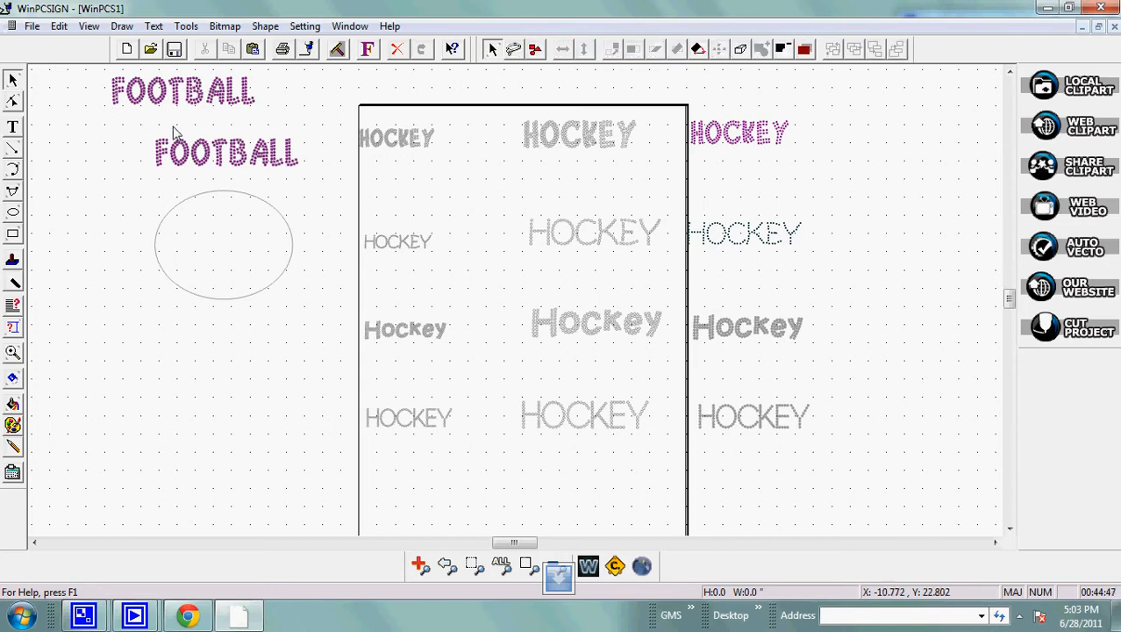
Check the font and height settings of the new FOOTBALL text without changing them.
left_click(223, 104)
left_click(367, 48)
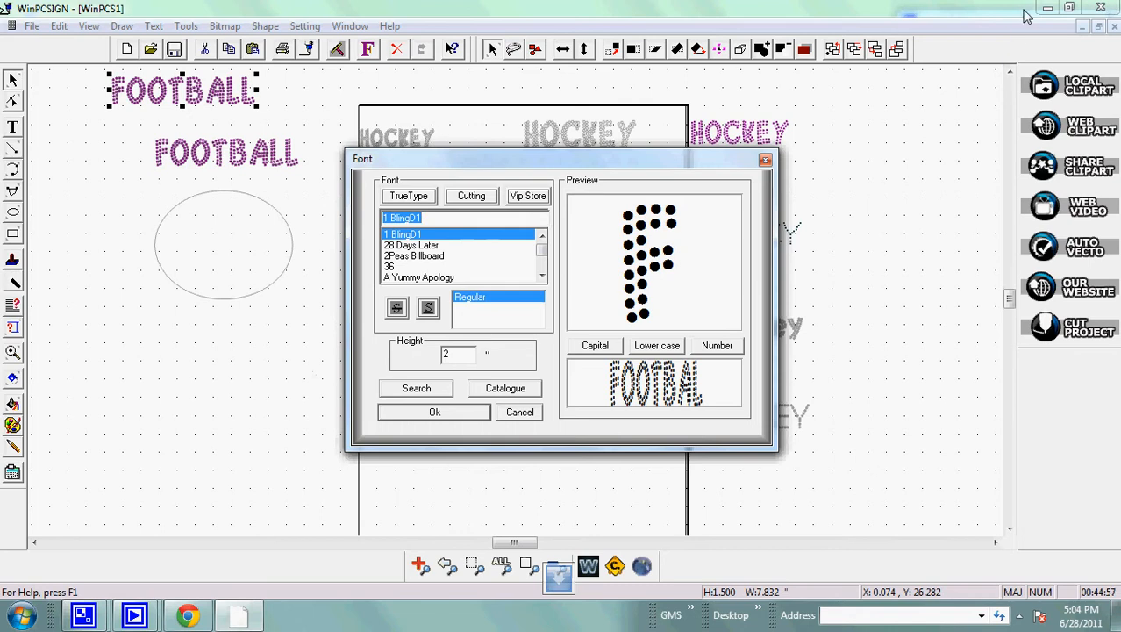
left_click(765, 162)
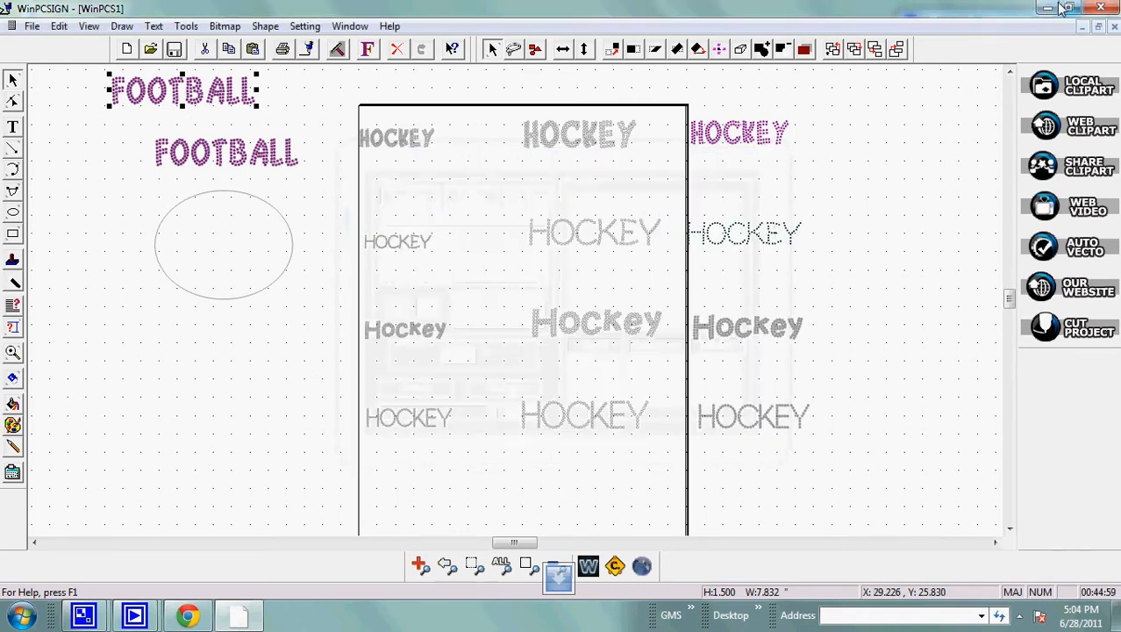
Look up the WinPCSIGN font box height for 1BLING D1 in myblingfonts size conversions.pdf.
left_click(1048, 7)
double_click(473, 285)
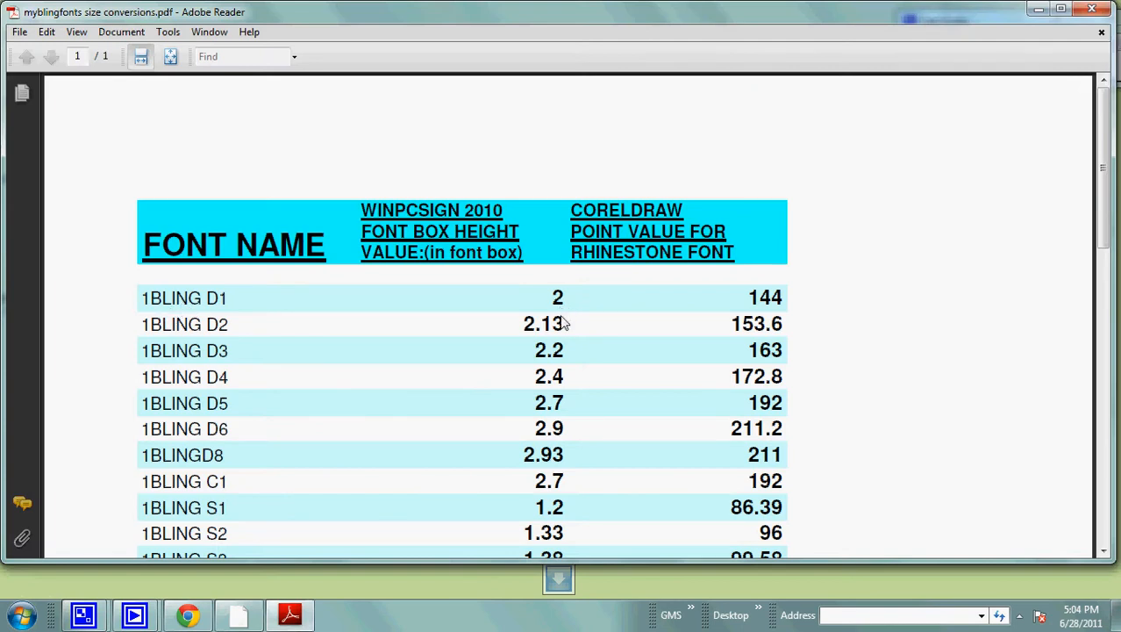
left_click(1093, 10)
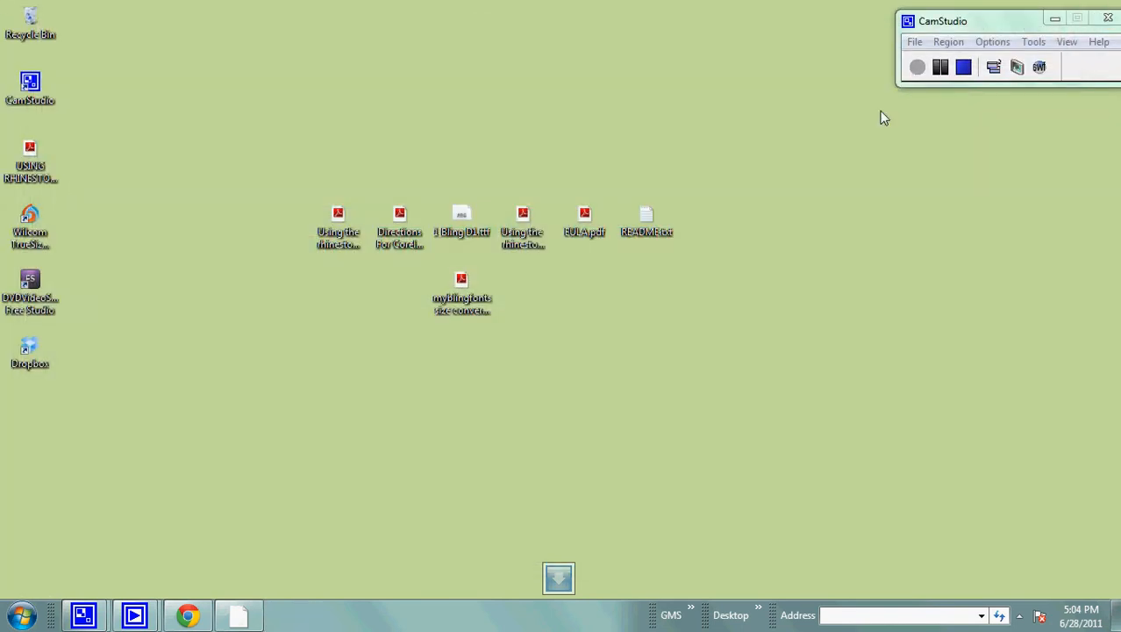
Return to WinPCSIGN, review the measurement unit and TrueType font height settings, and clear the selection.
left_click(238, 614)
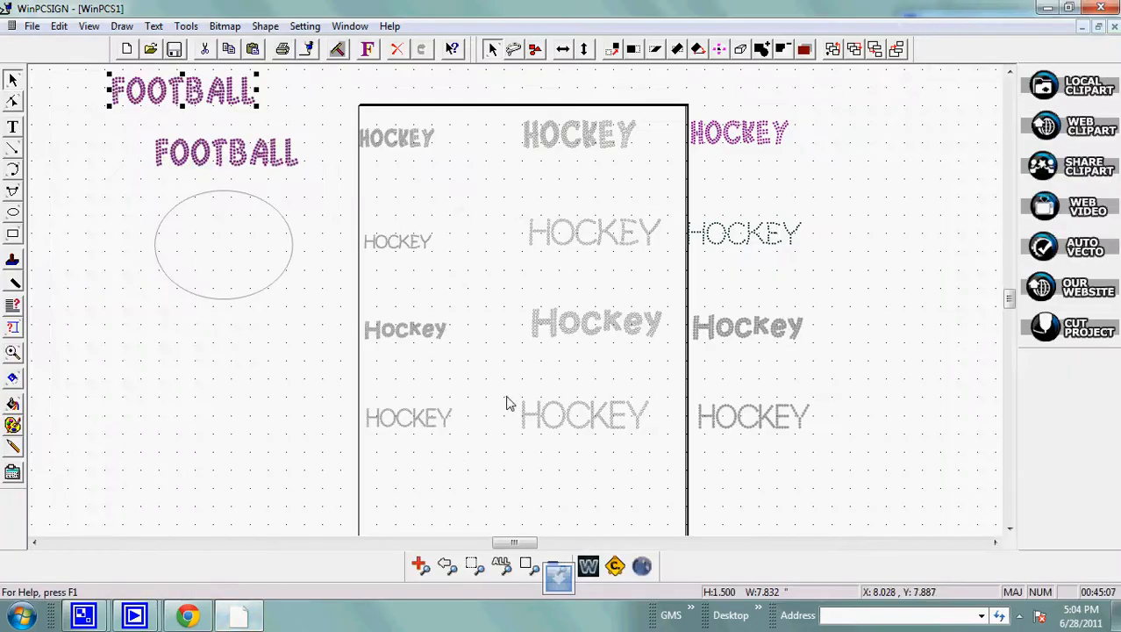
left_click(300, 28)
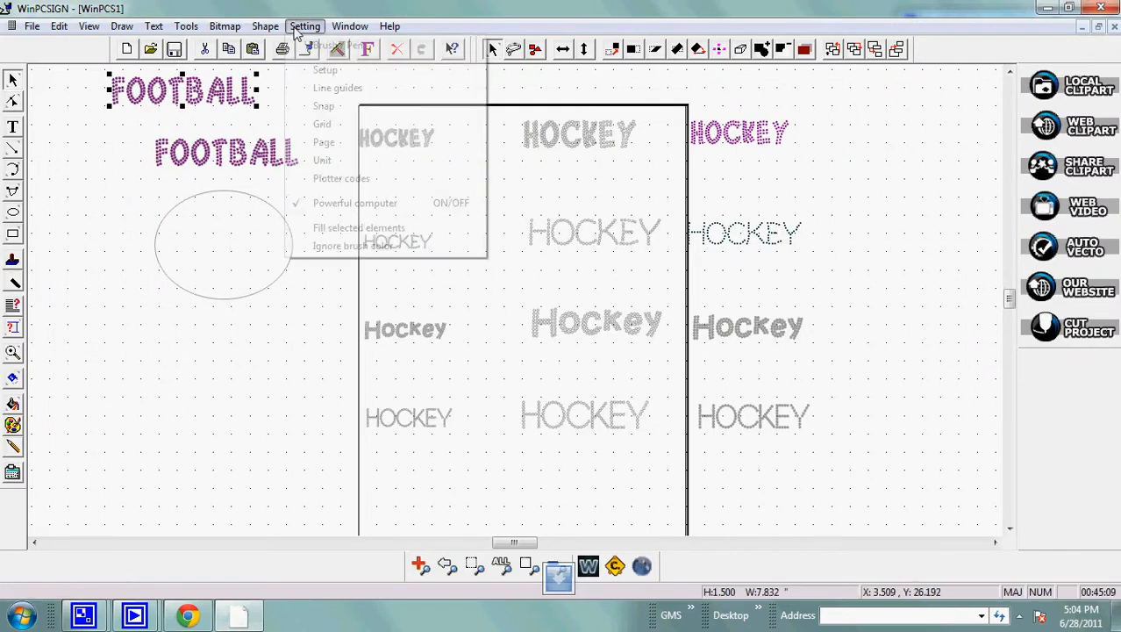
left_click(322, 161)
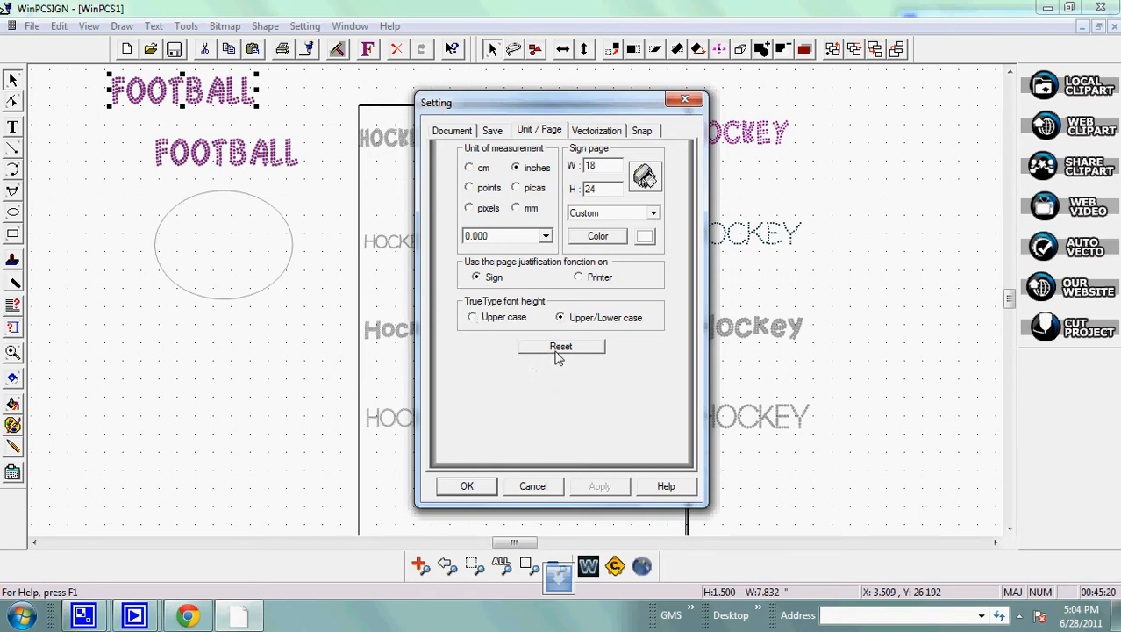
left_click(475, 489)
left_click(265, 406)
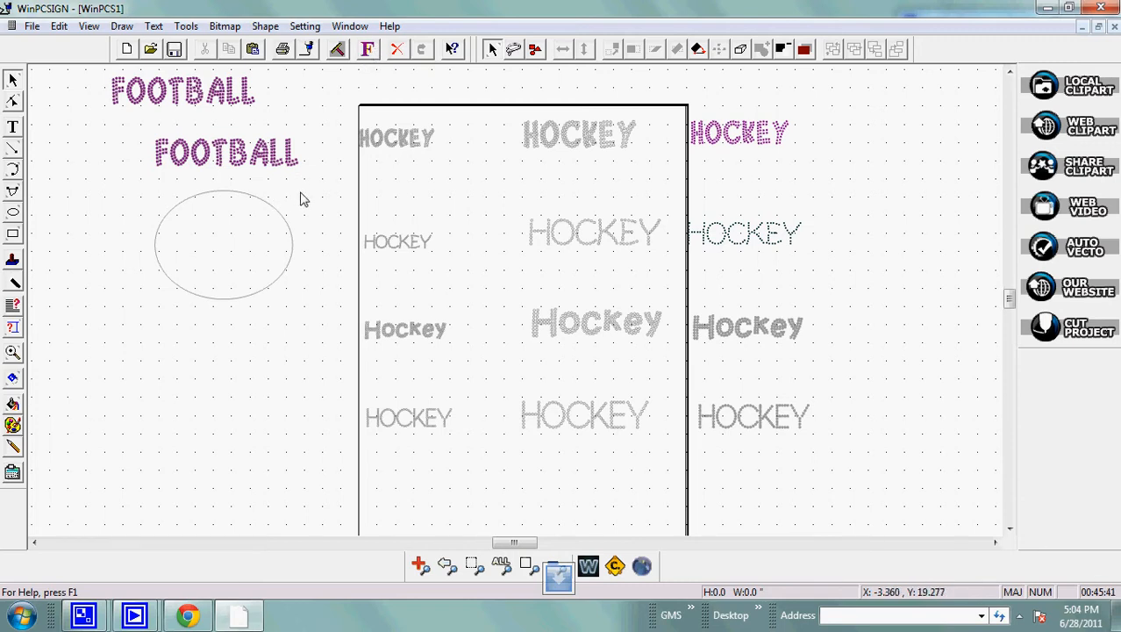
Apply the 1 BlingD1 font at a height of 2 inches to the upper FOOTBALL text.
left_click(187, 100)
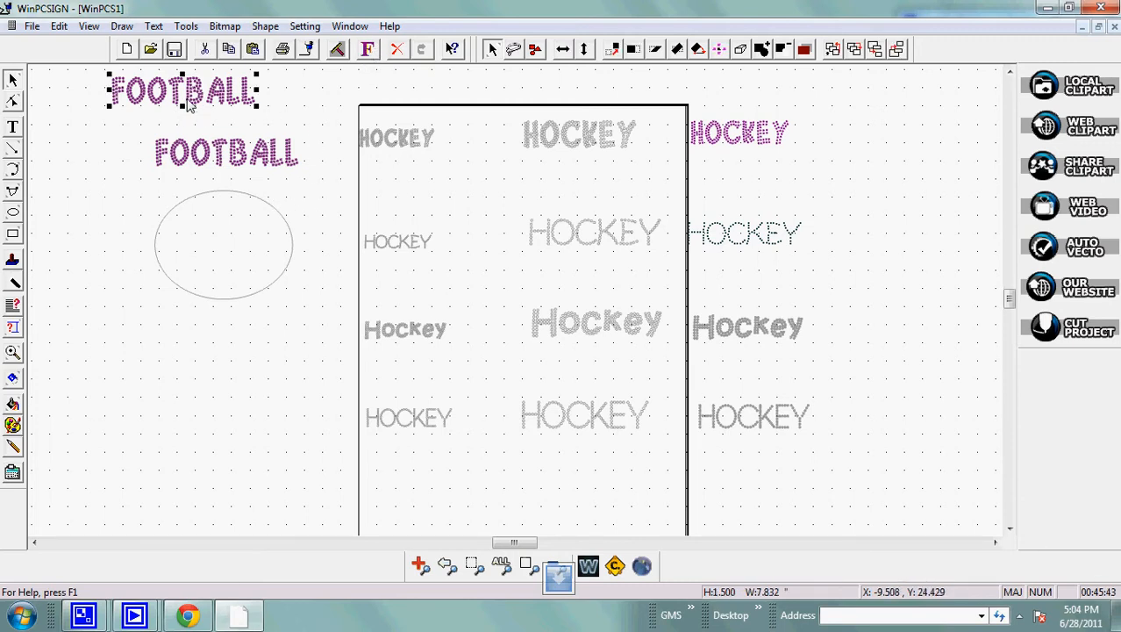
left_click(367, 49)
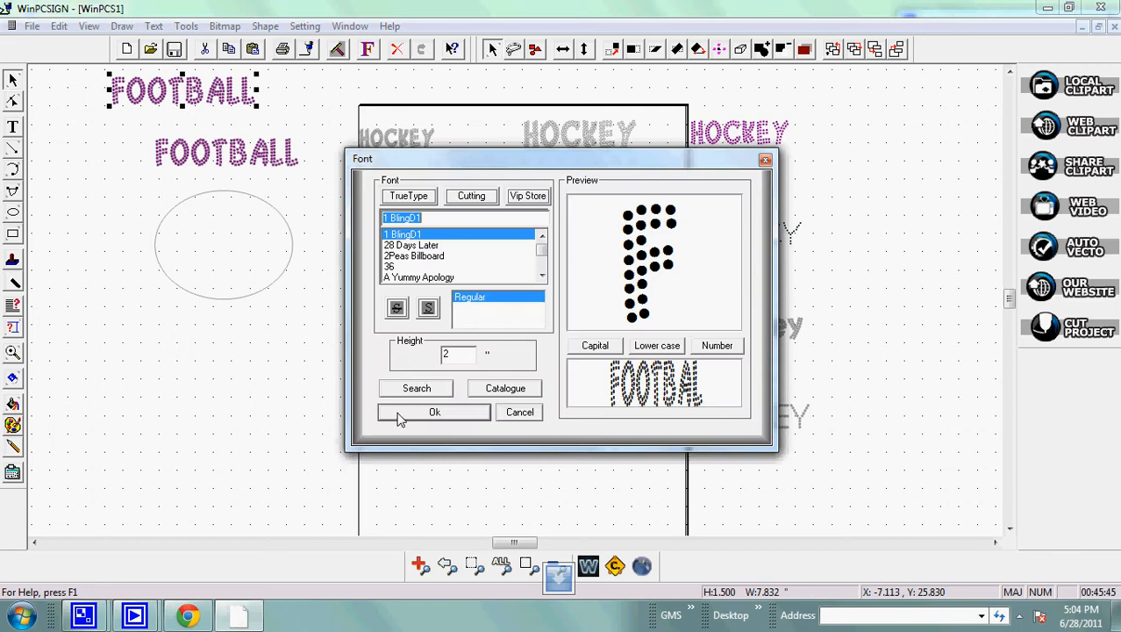
left_click(451, 354)
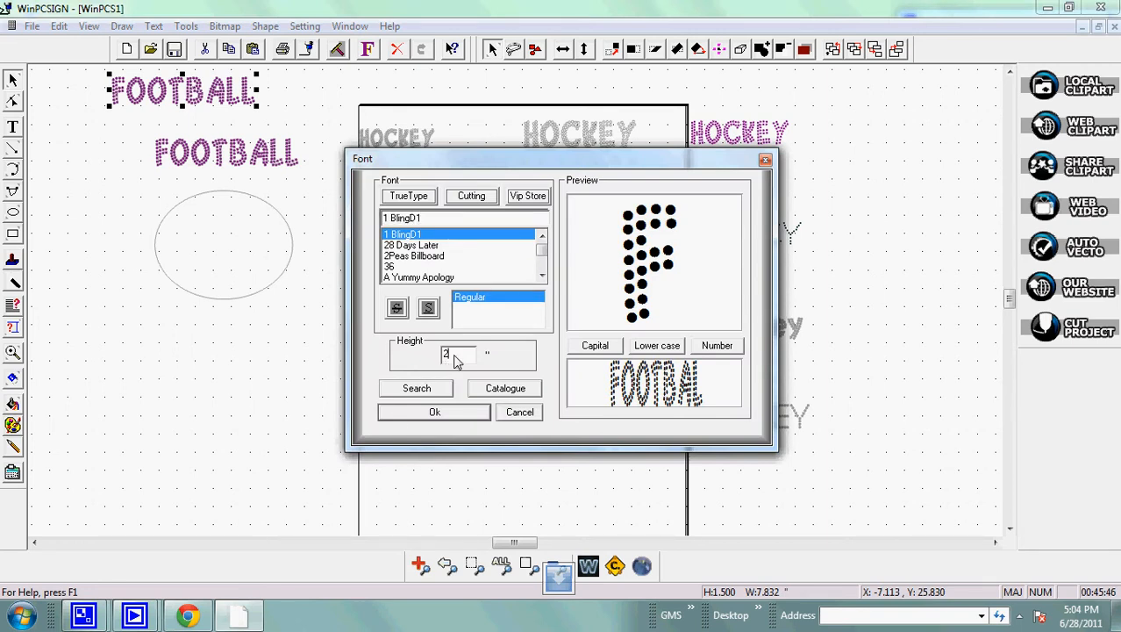
left_click(456, 412)
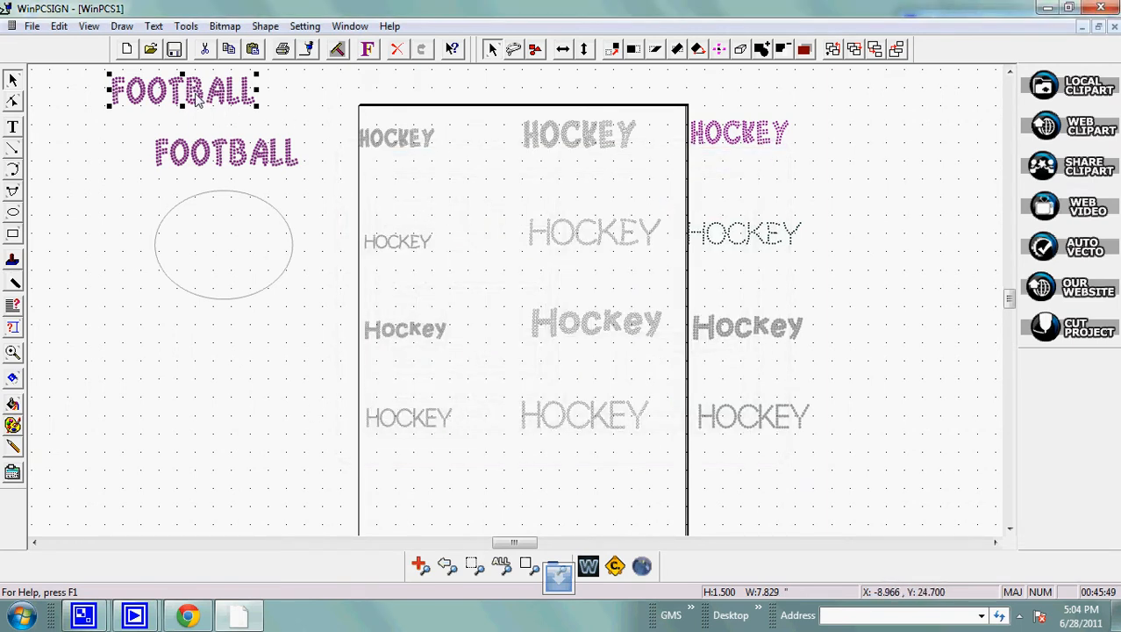
Delete the second FOOTBALL text and move the original one down to just above the ellipse.
left_click_drag(199, 101, 140, 240)
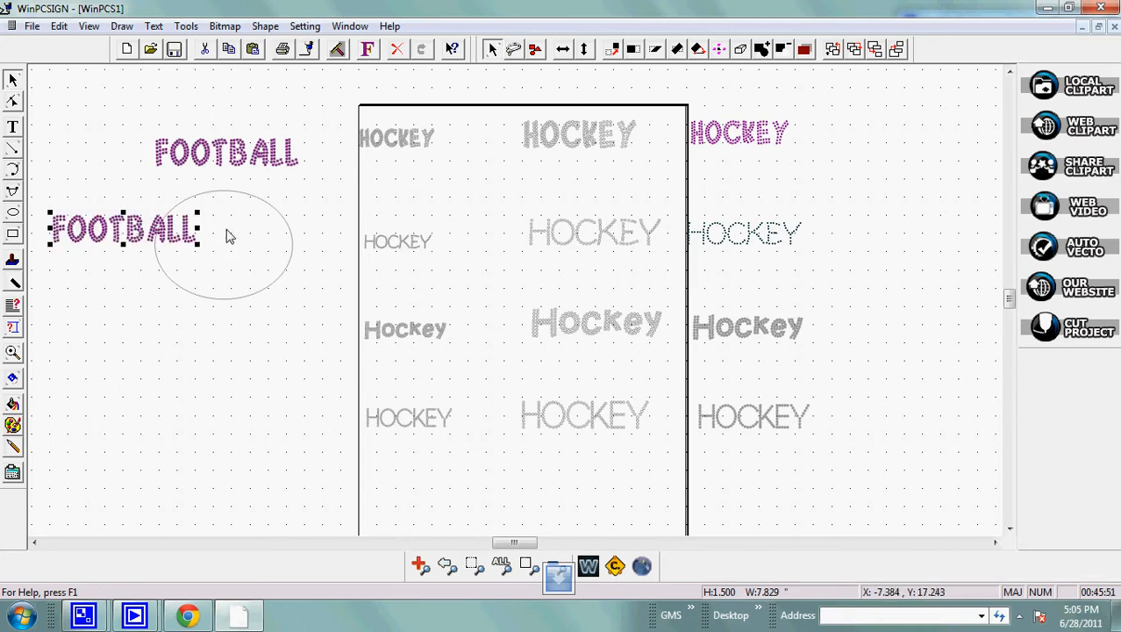
key("Delete")
left_click_drag(230, 154, 235, 176)
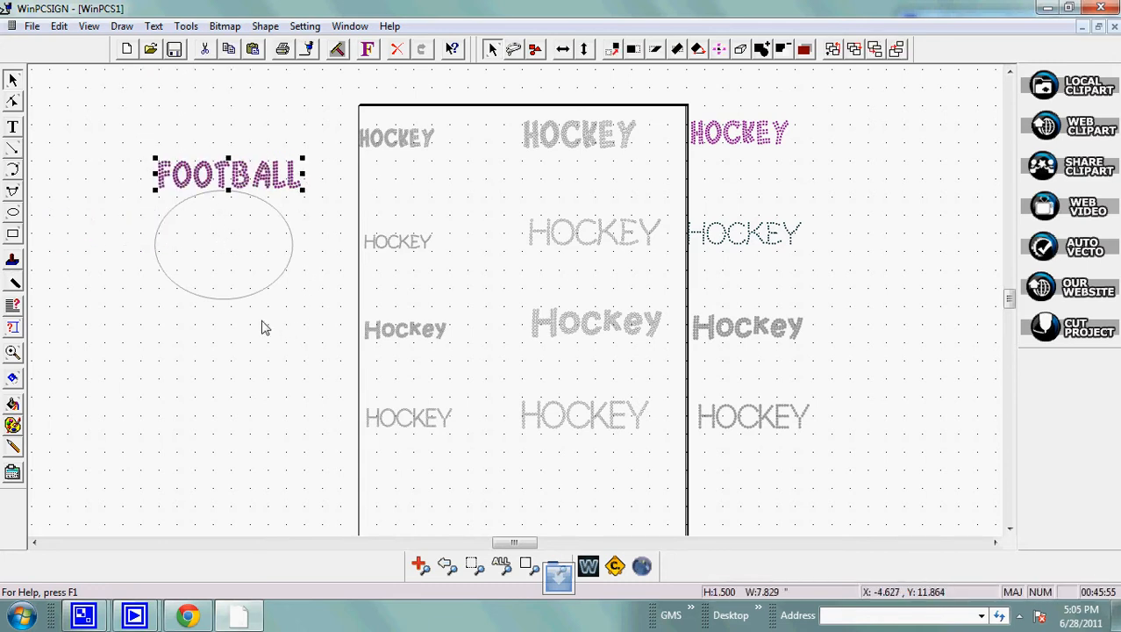
Fit the FOOTBALL text along the top outside of the ellipse, and break the text from its path.
left_click_drag(117, 151, 332, 338)
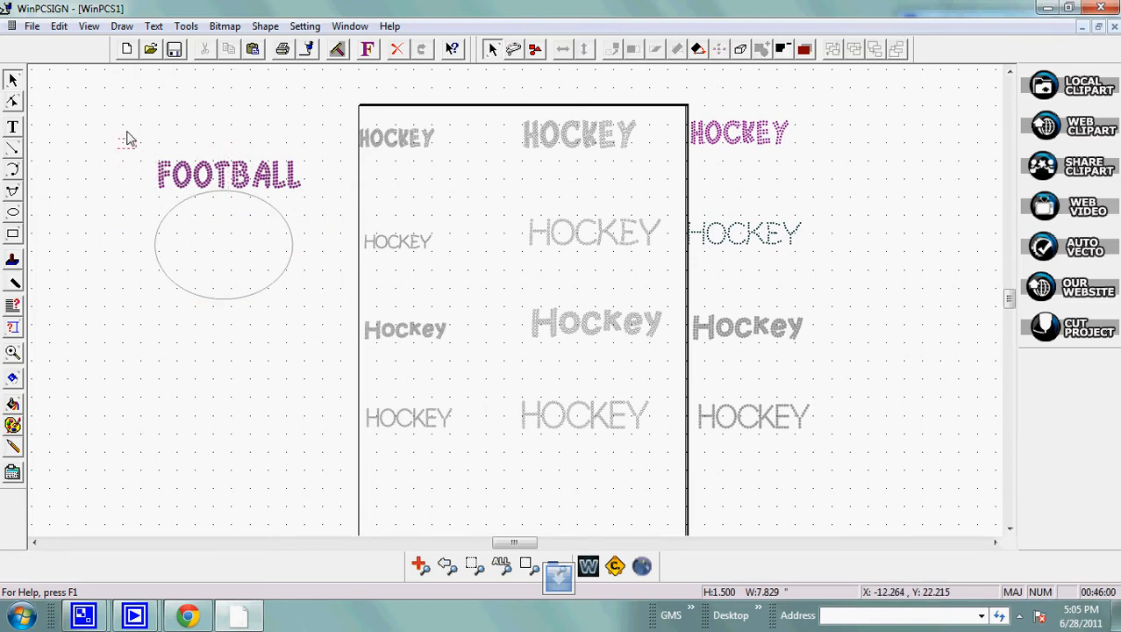
left_click(12, 211)
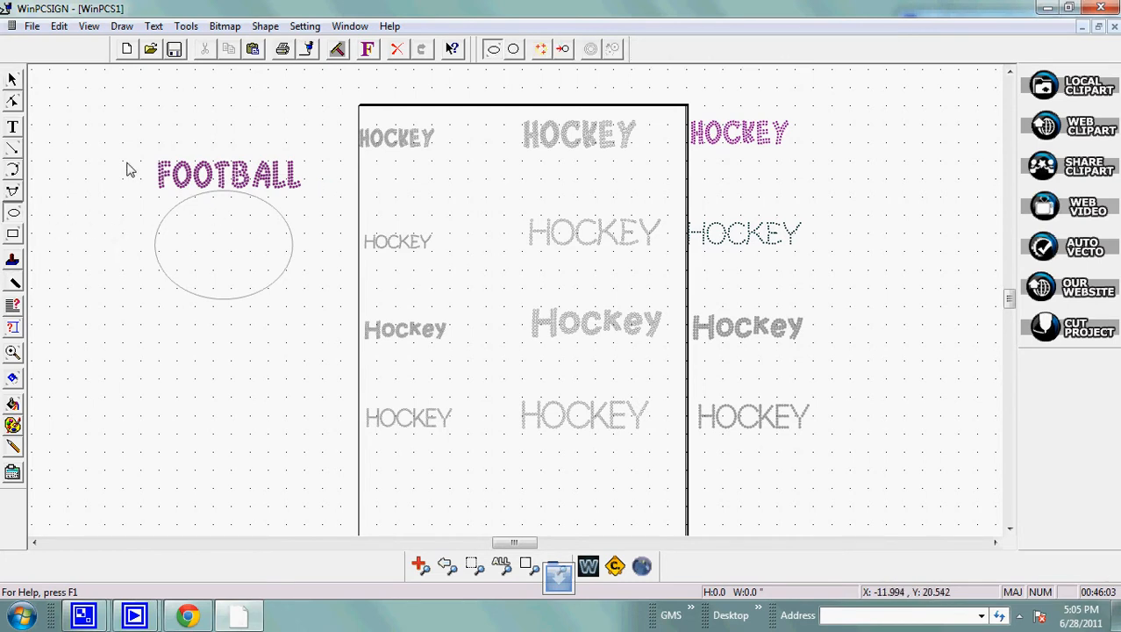
left_click(14, 78)
left_click_drag(120, 130, 325, 346)
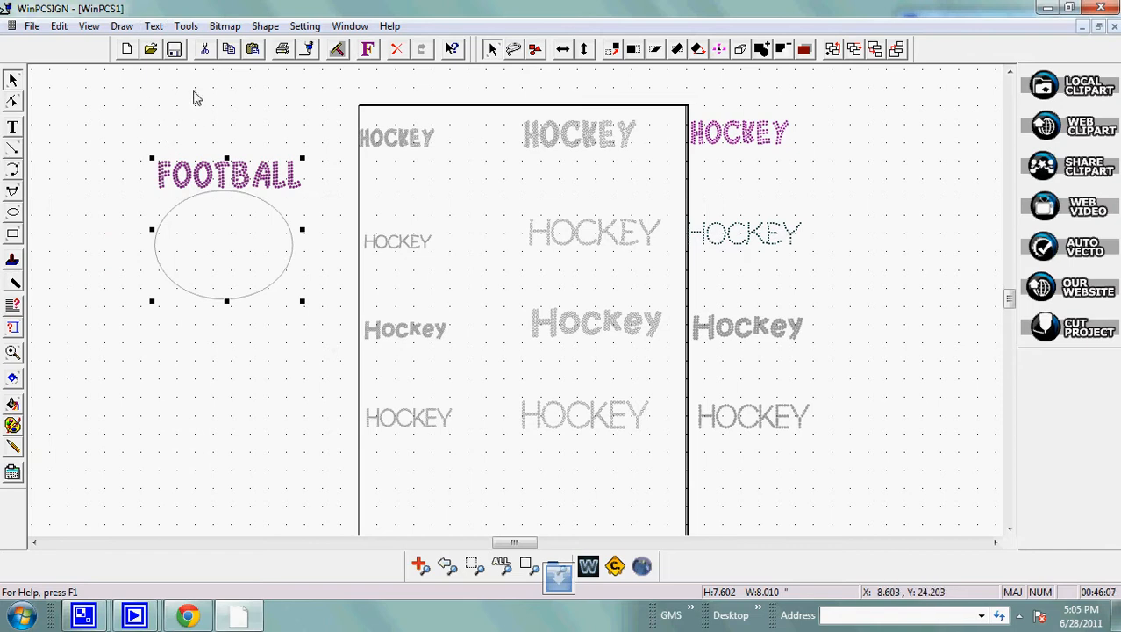
left_click(153, 26)
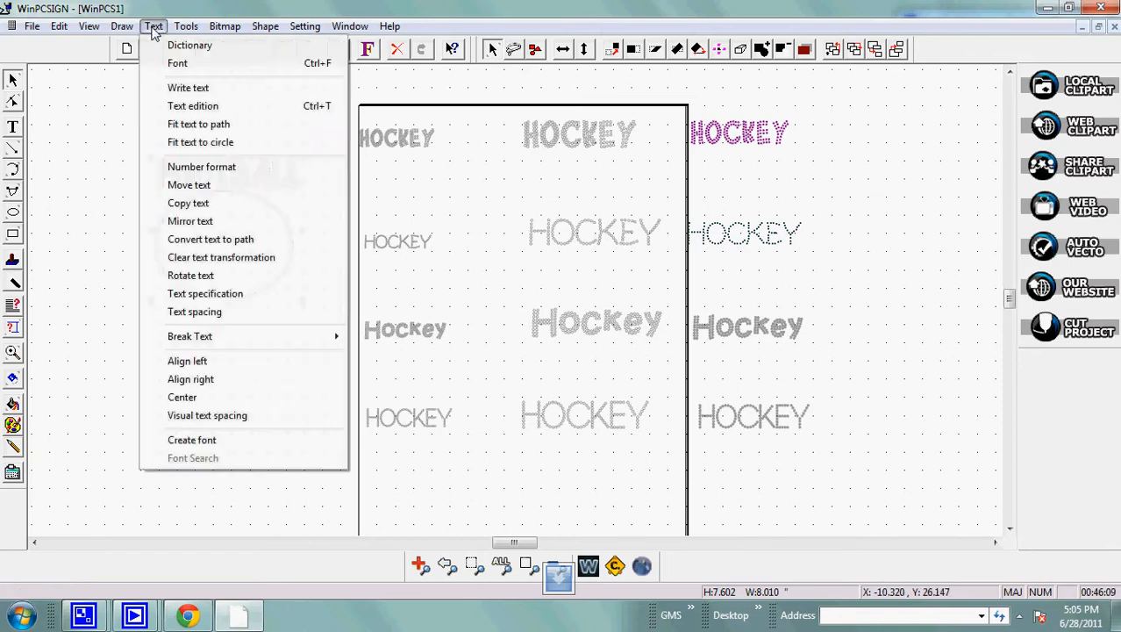
left_click(182, 123)
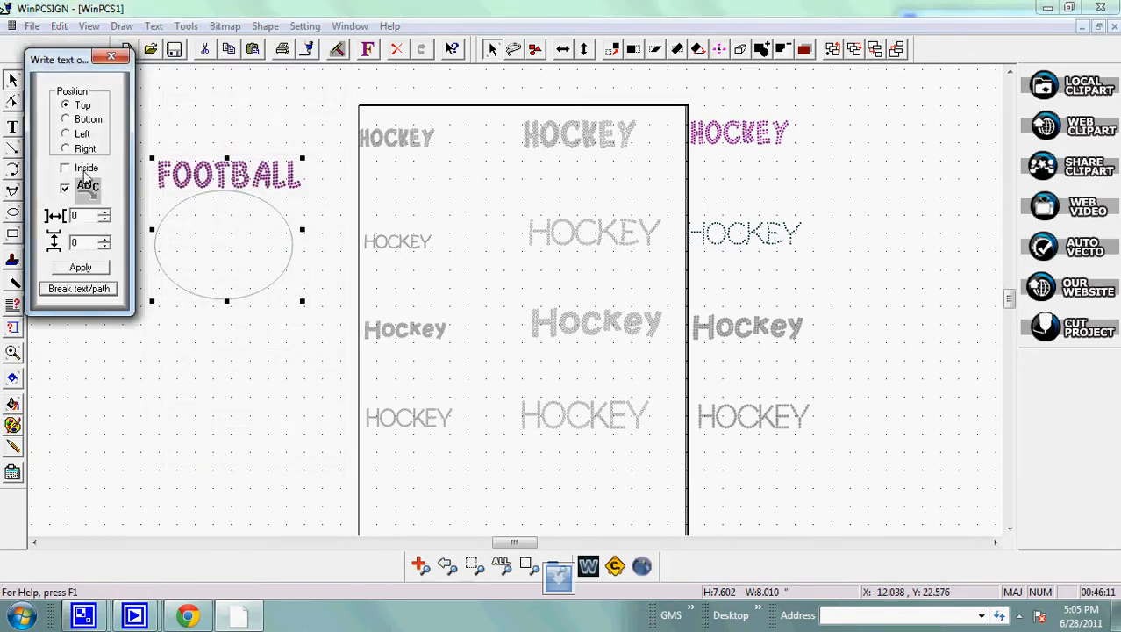
left_click(80, 267)
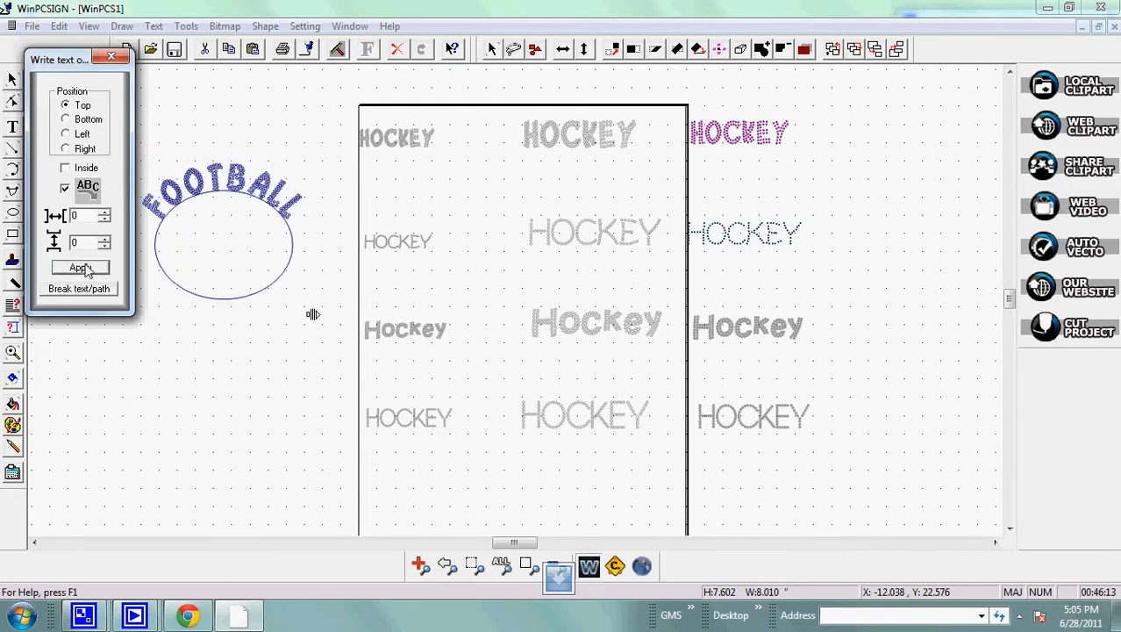
left_click(79, 289)
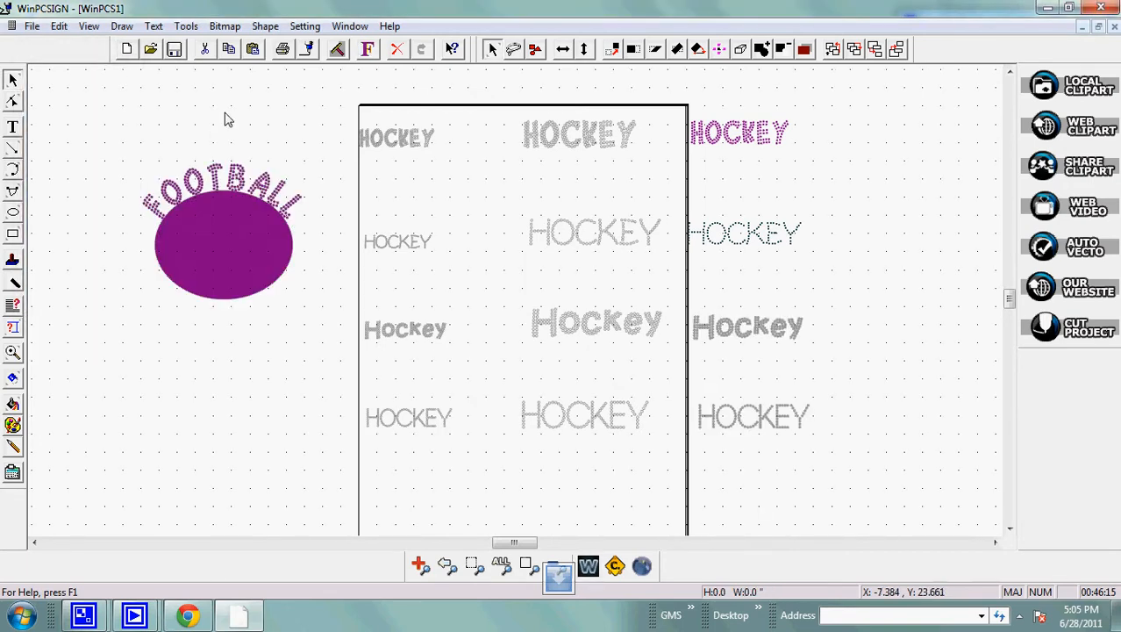
Delete the filled ellipse, move the arched FOOTBALL text up level with the top HOCKEY row, and clear the selection.
left_click(194, 233)
key("Delete")
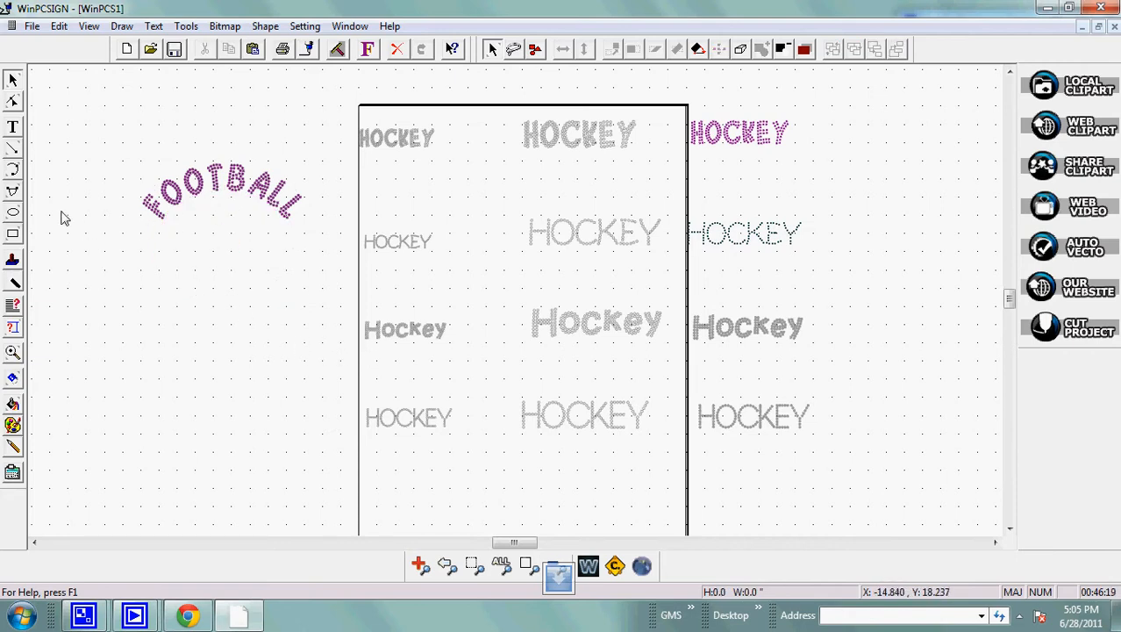
left_click(12, 82)
left_click_drag(120, 141, 342, 291)
left_click_drag(230, 183, 223, 124)
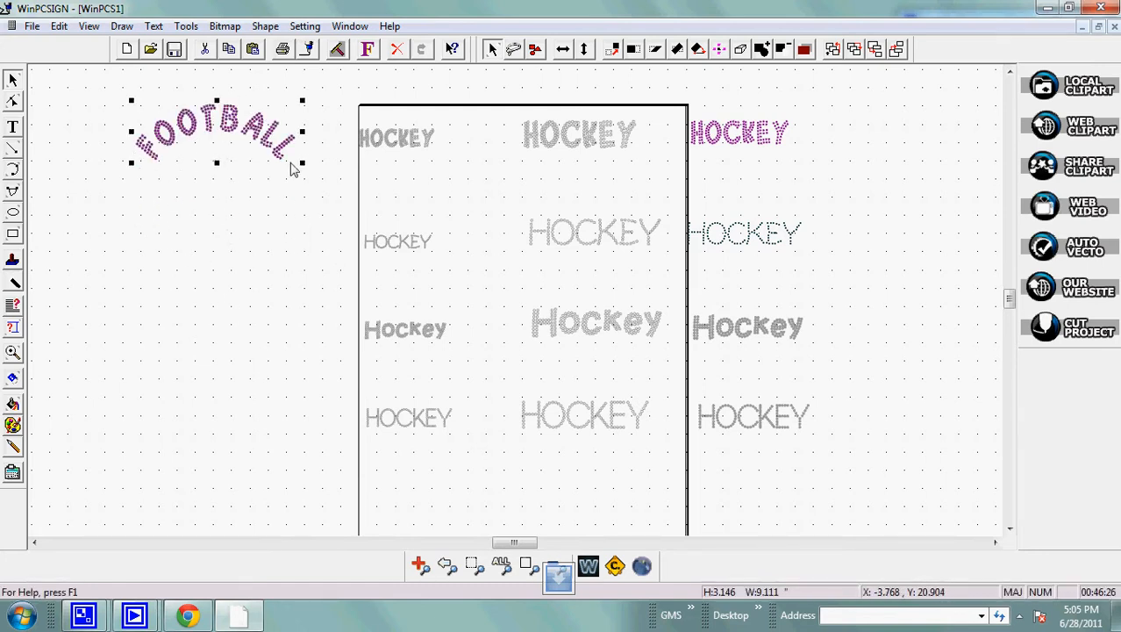
left_click(139, 245)
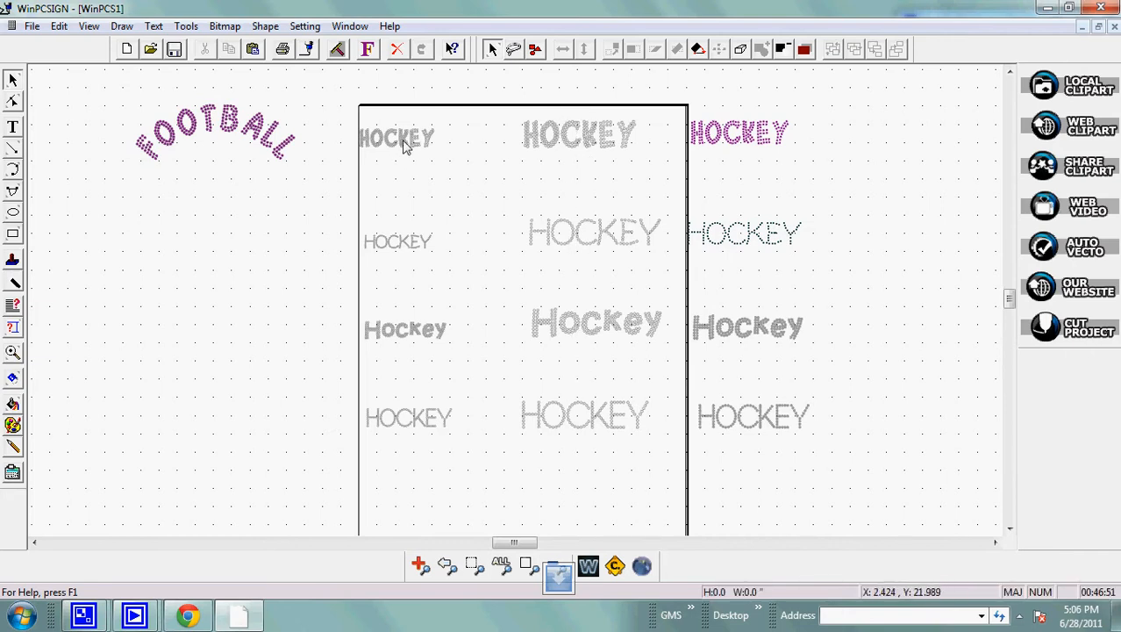
Check the font and height of the middle HOCKEY text in the top row without changing them.
left_click(374, 153)
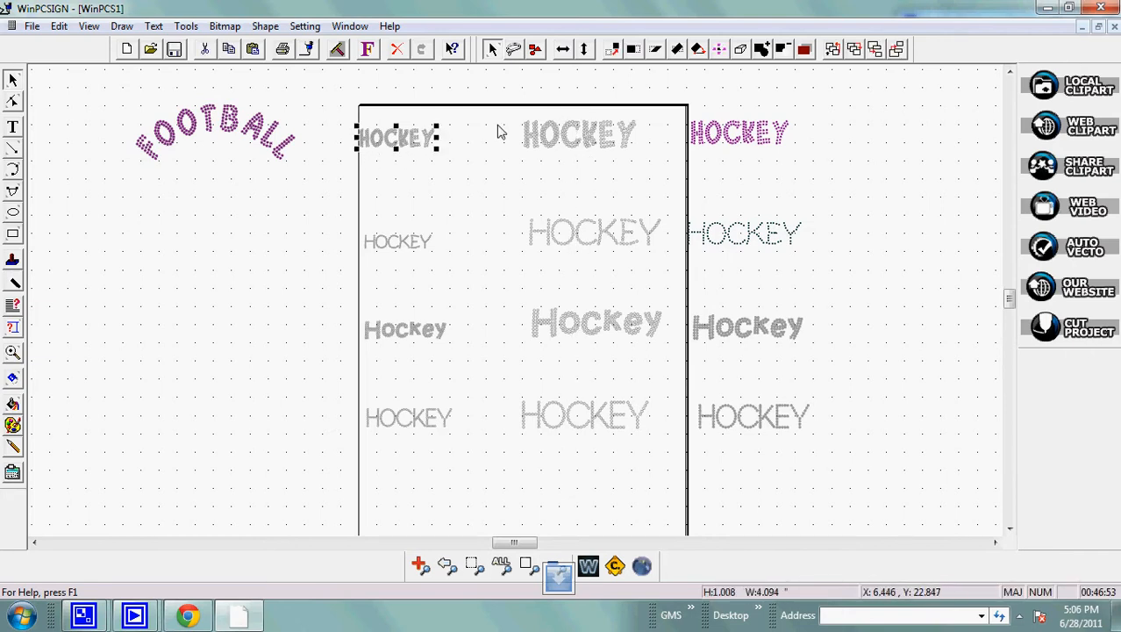
left_click(533, 133)
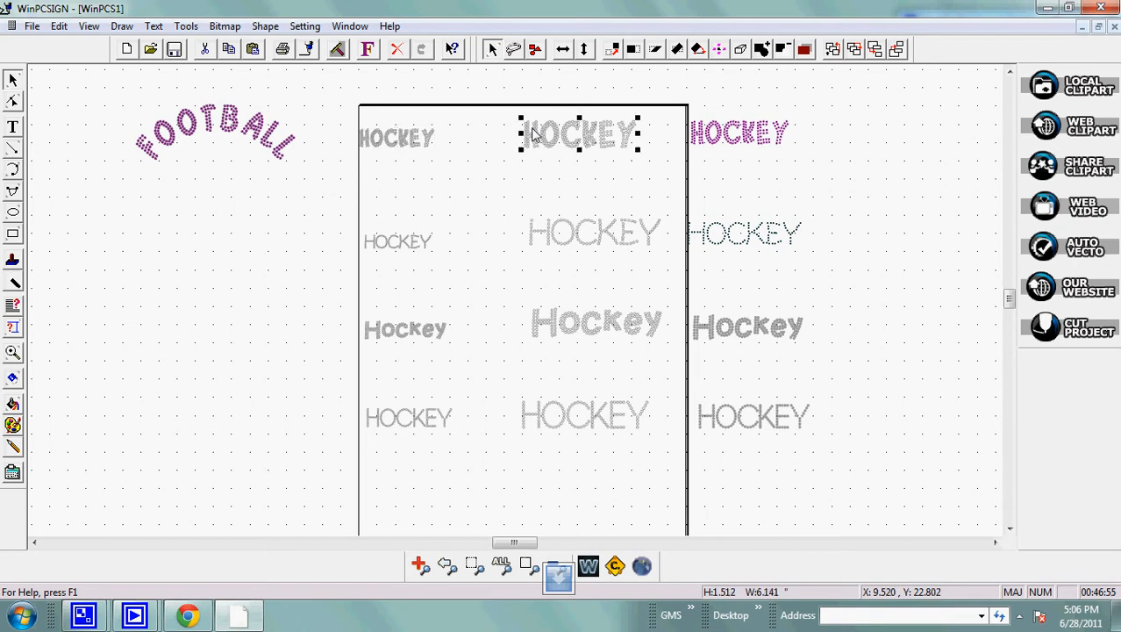
left_click(366, 49)
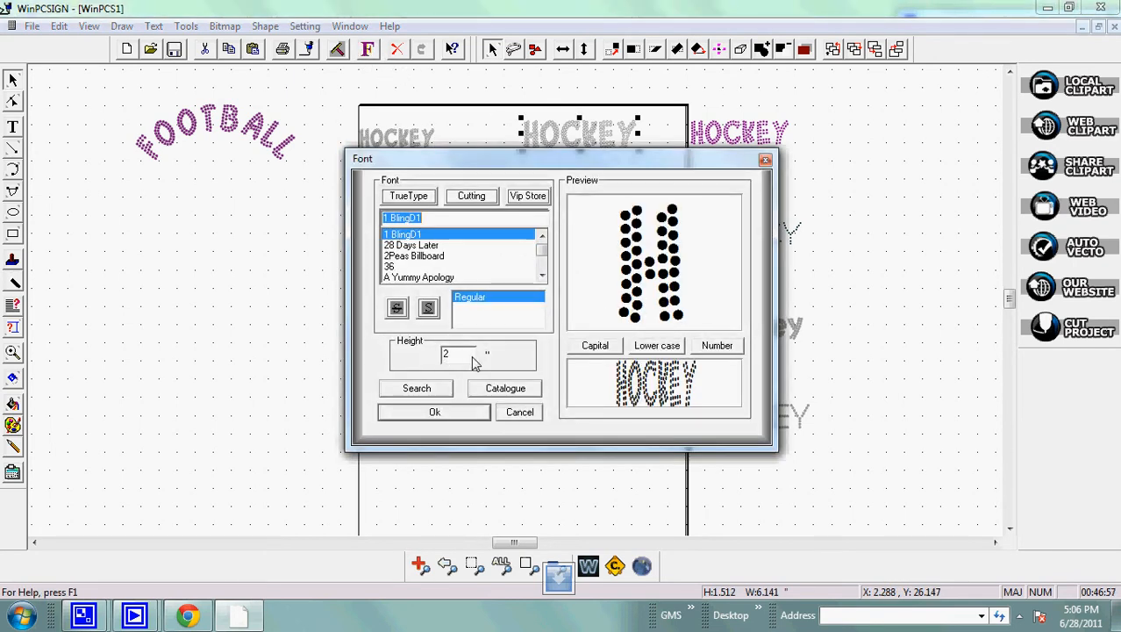
left_click_drag(475, 362, 417, 361)
left_click(765, 161)
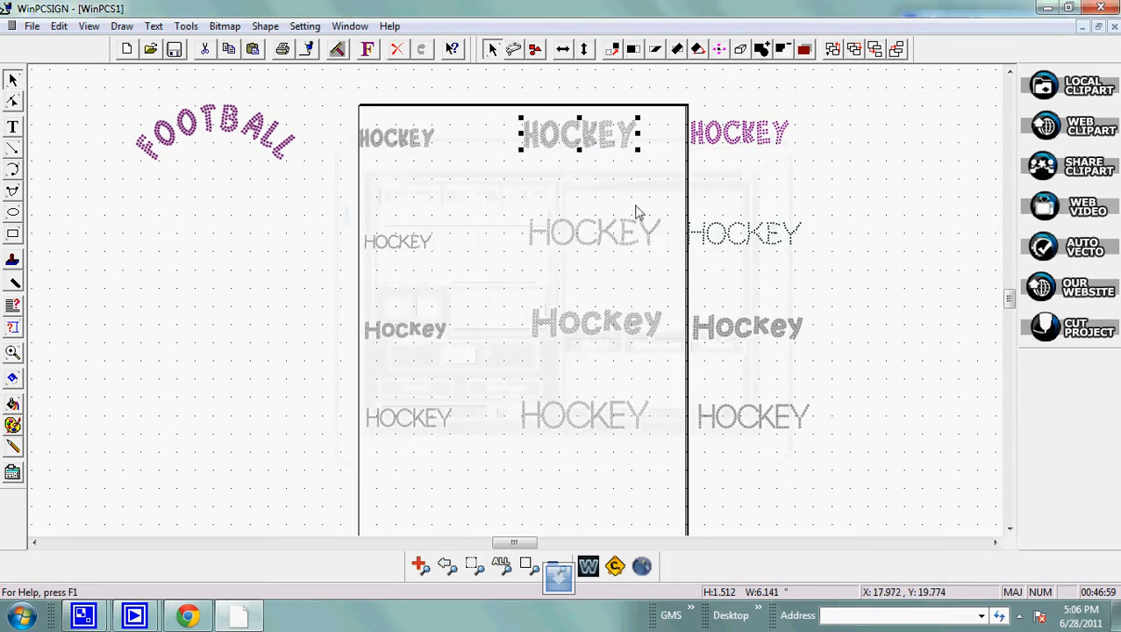
Check the font and height settings of the middle texts in the second and third rows, and clear the selection.
left_click(573, 239)
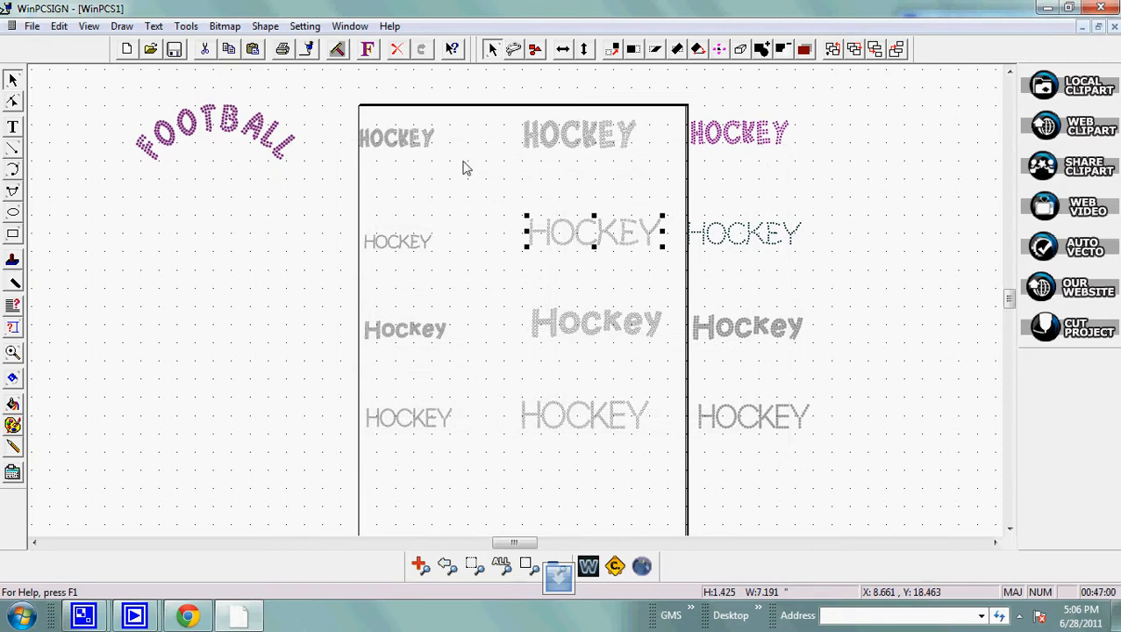
left_click(369, 50)
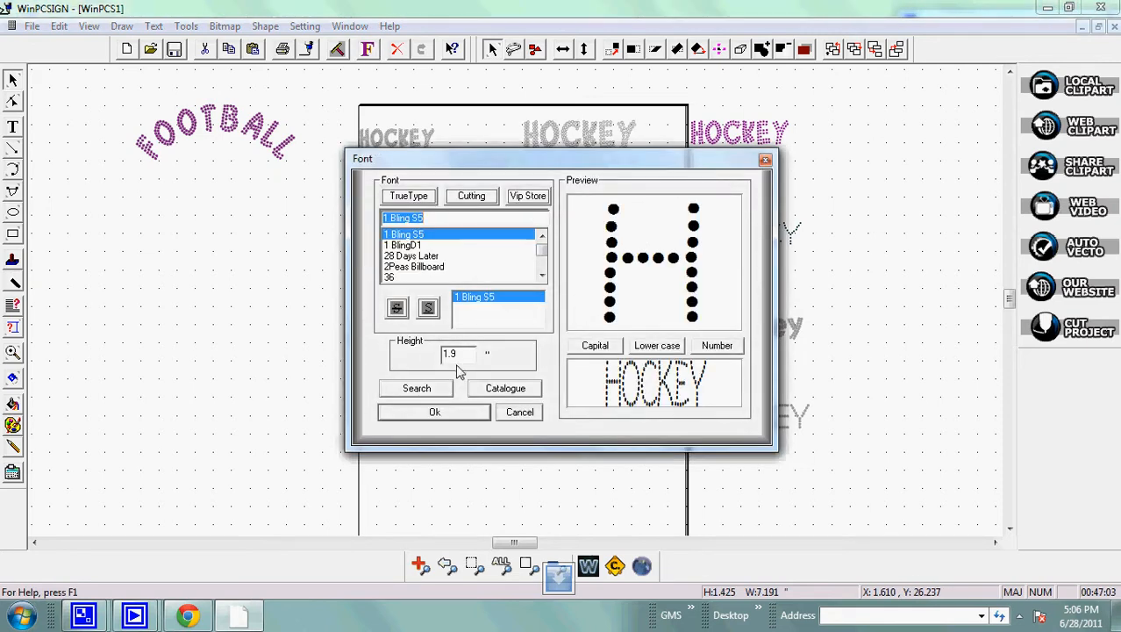
left_click(765, 159)
left_click(619, 332)
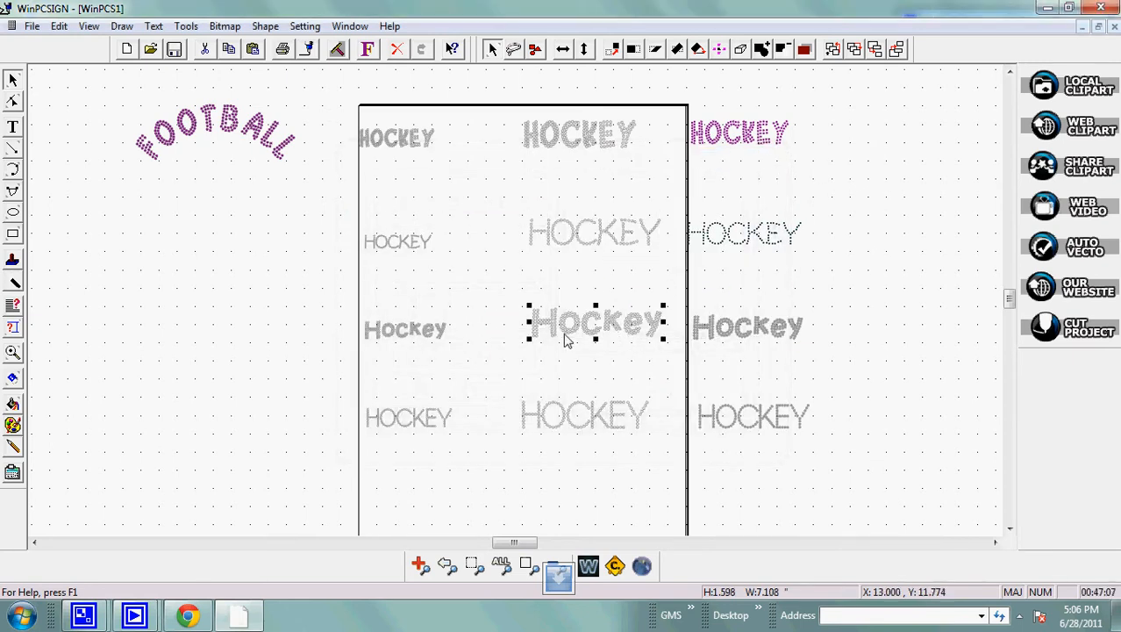
left_click(368, 50)
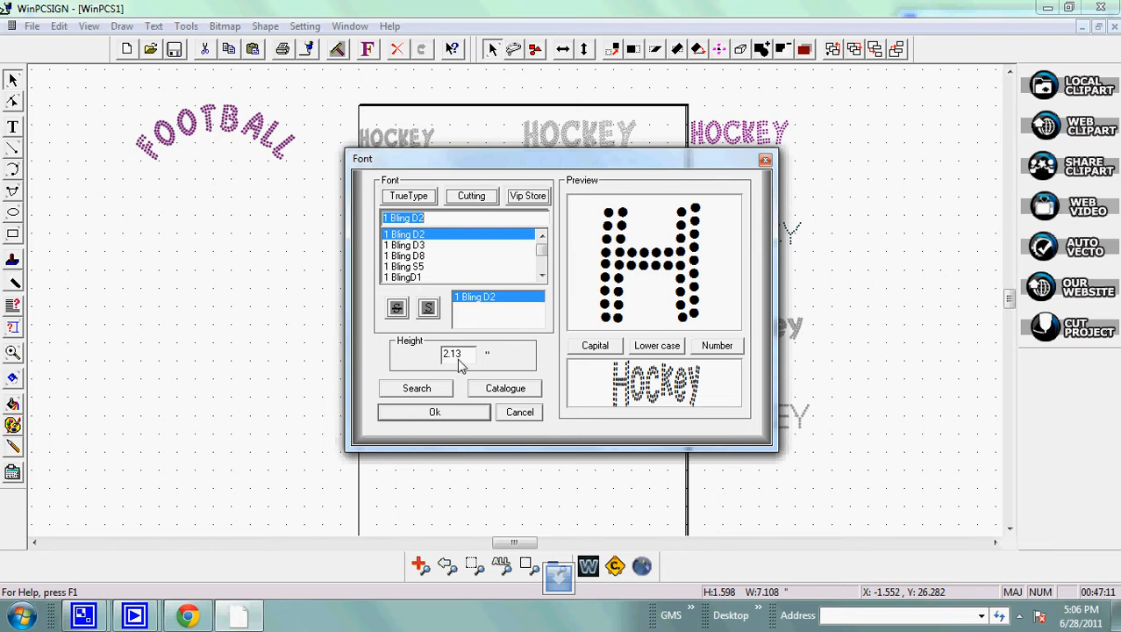
left_click(765, 161)
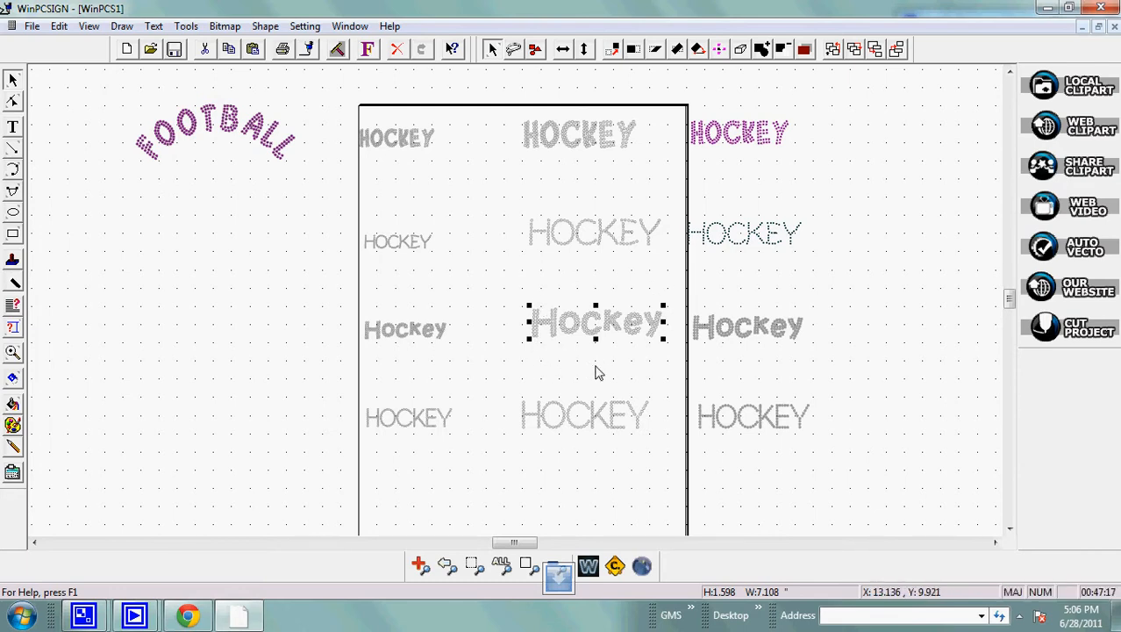
left_click(849, 366)
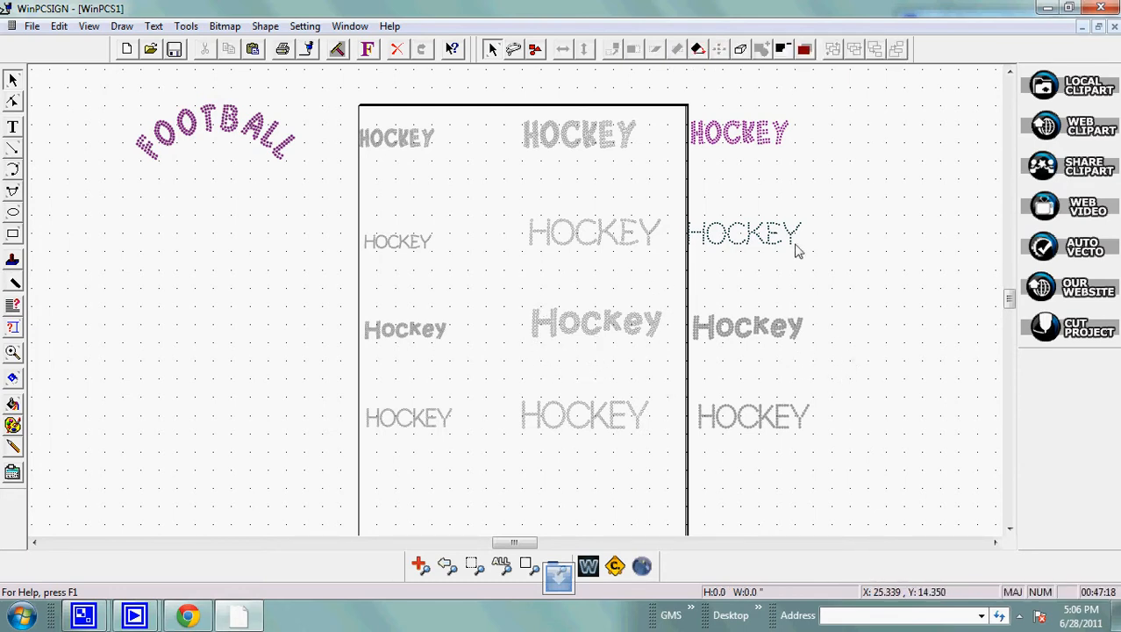
Reduce the middle top-row HOCKEY text to about 1.32 inches tall overall, matching the purple HOCKEY, and move it beside that text.
left_click(568, 145)
left_click_drag(670, 85, 834, 173)
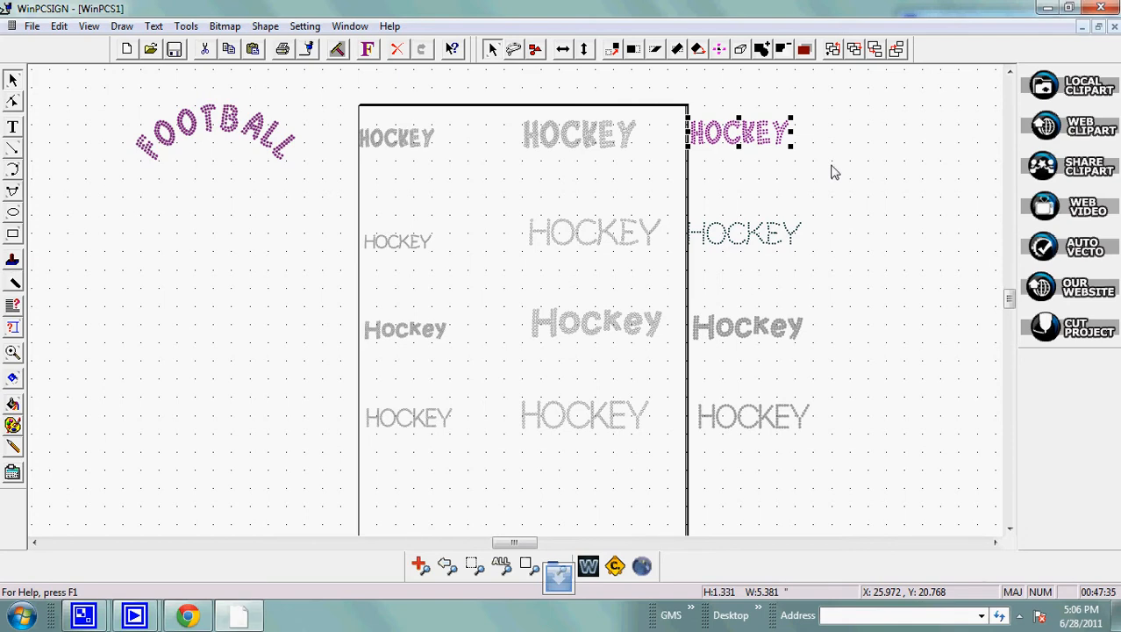
left_click(569, 151)
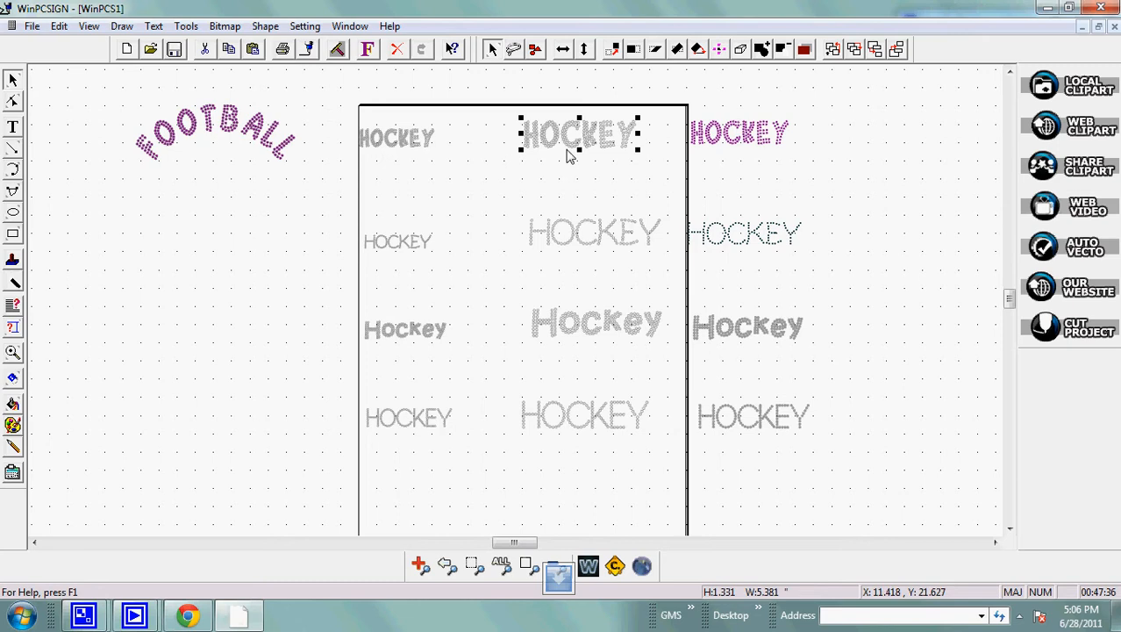
left_click(369, 49)
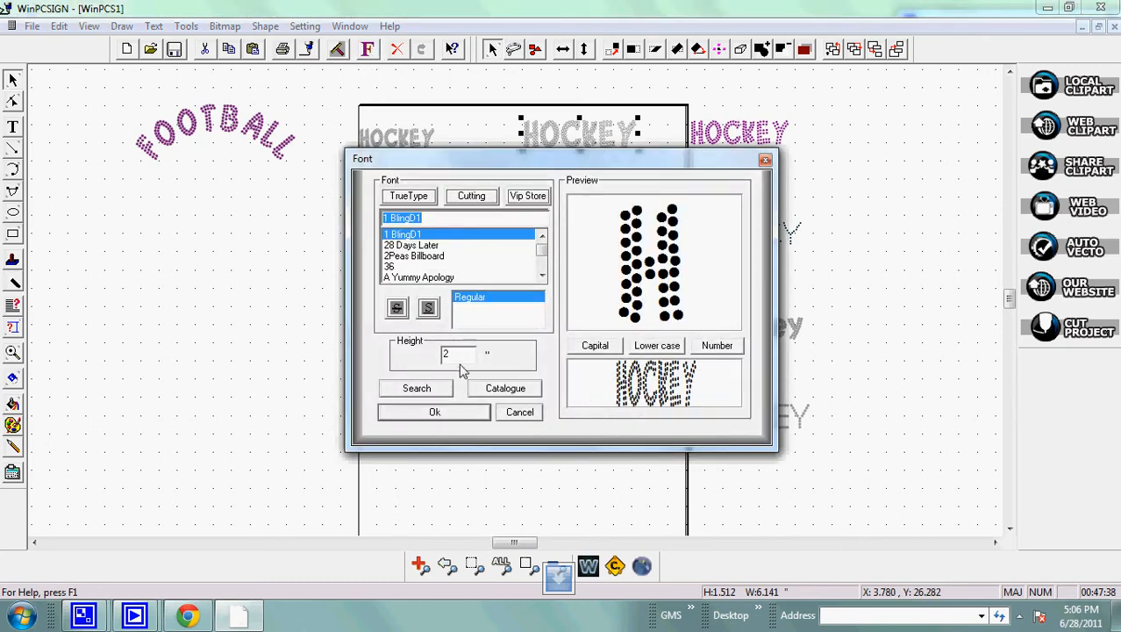
double_click(463, 358)
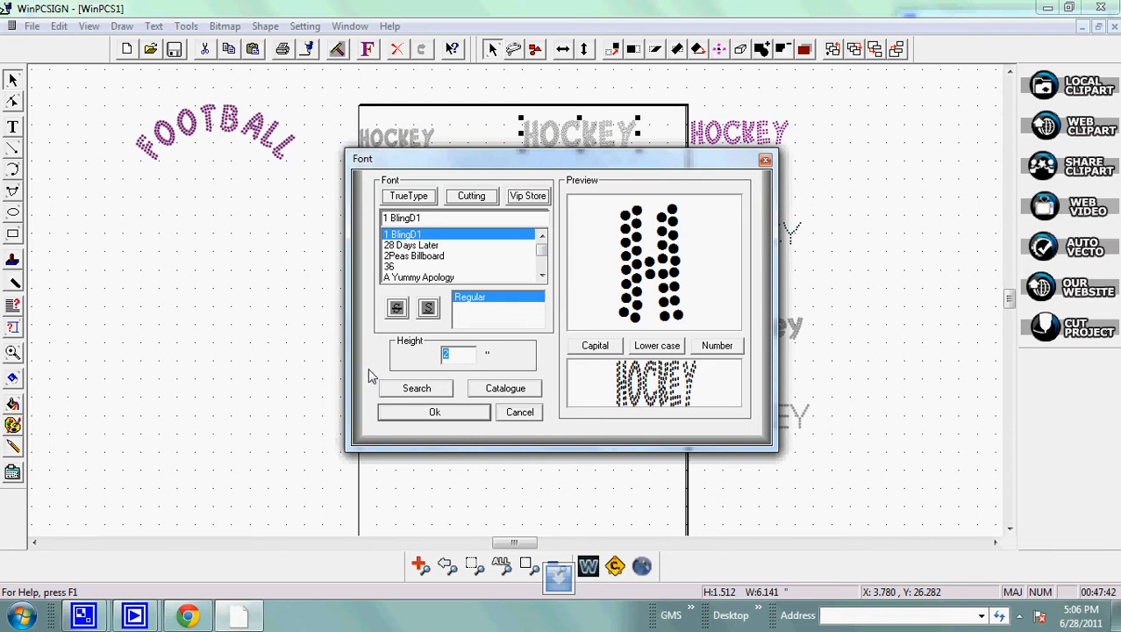
left_click(451, 415)
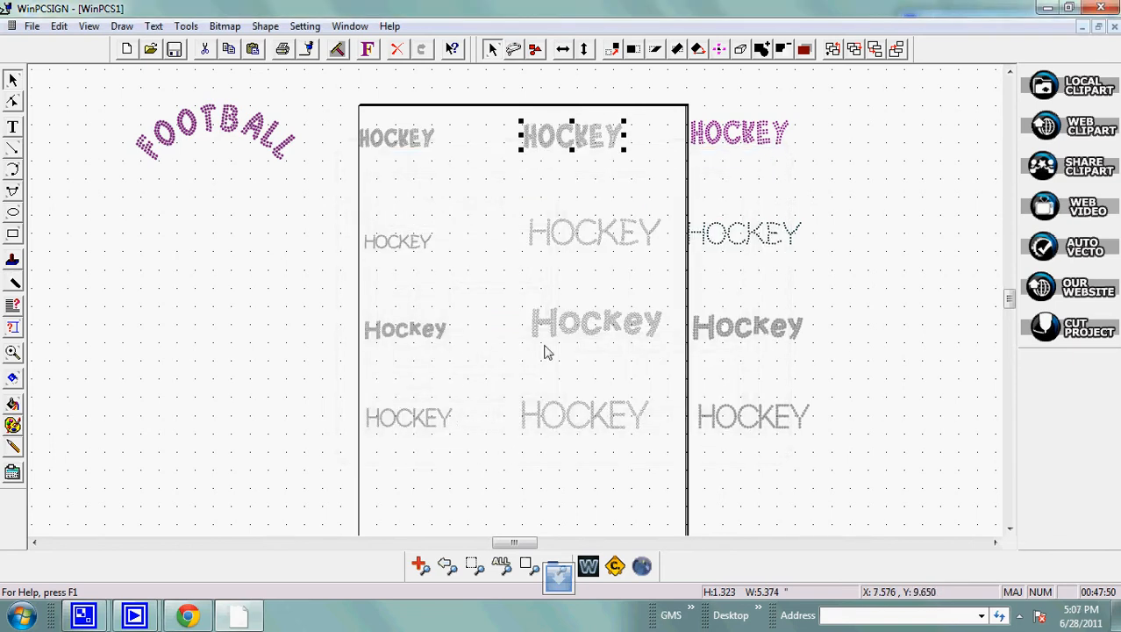
left_click_drag(566, 149, 616, 147)
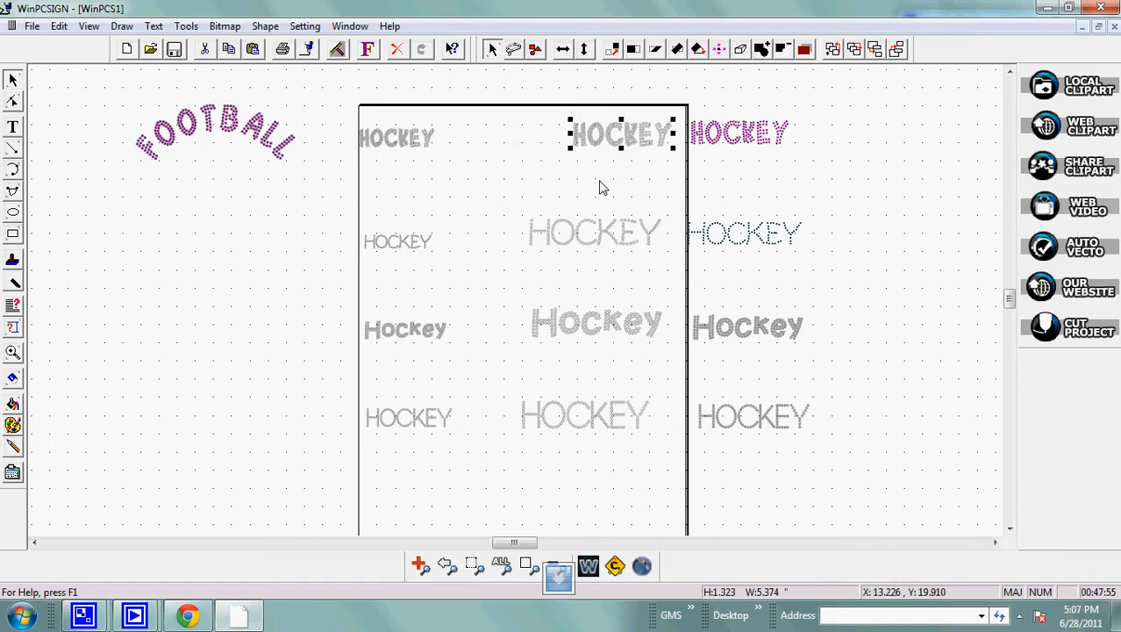
Apply the rhinestone transformation to the resized HOCKEY text with 10 SS (2.7 - 2.9 mm) stones, erasing the original.
left_click(643, 566)
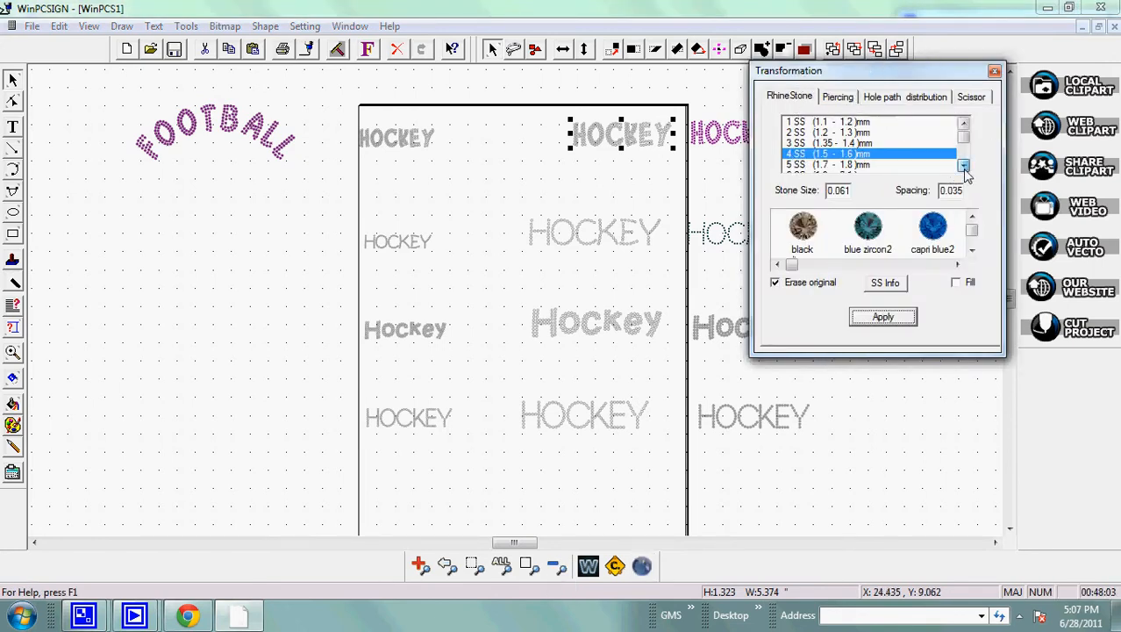
scroll(966, 175, "down", 3)
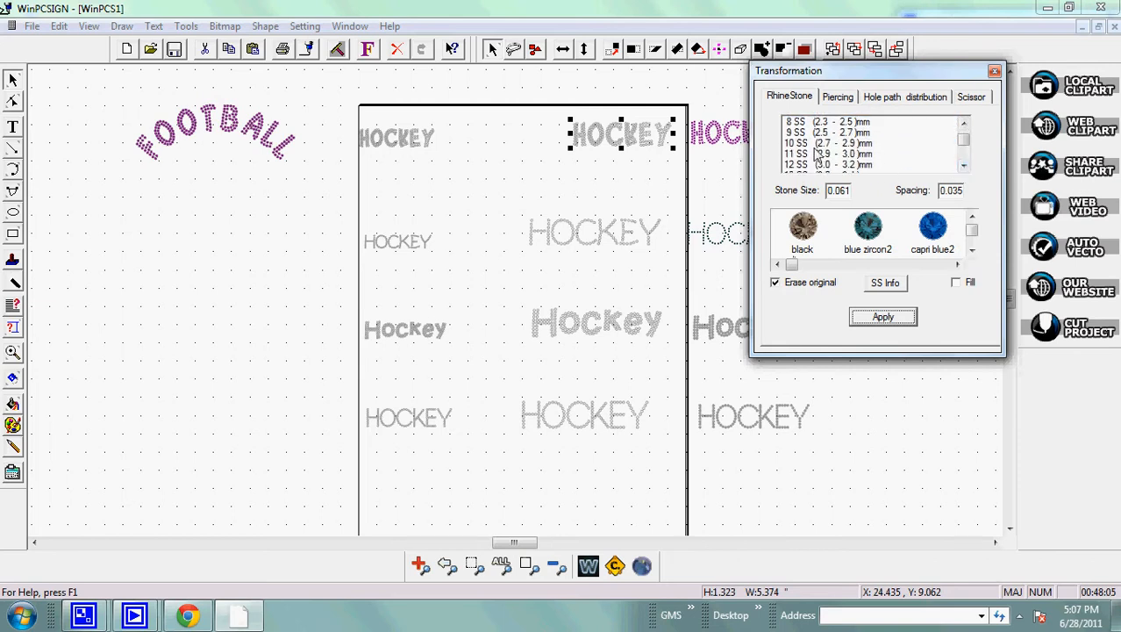
left_click(817, 143)
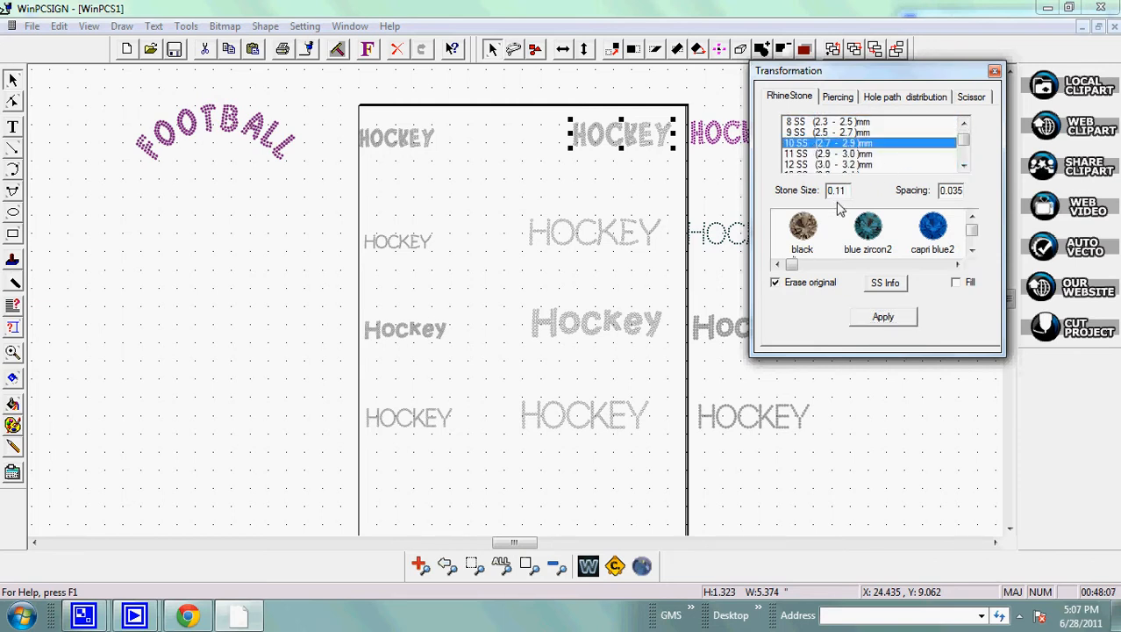
left_click(880, 317)
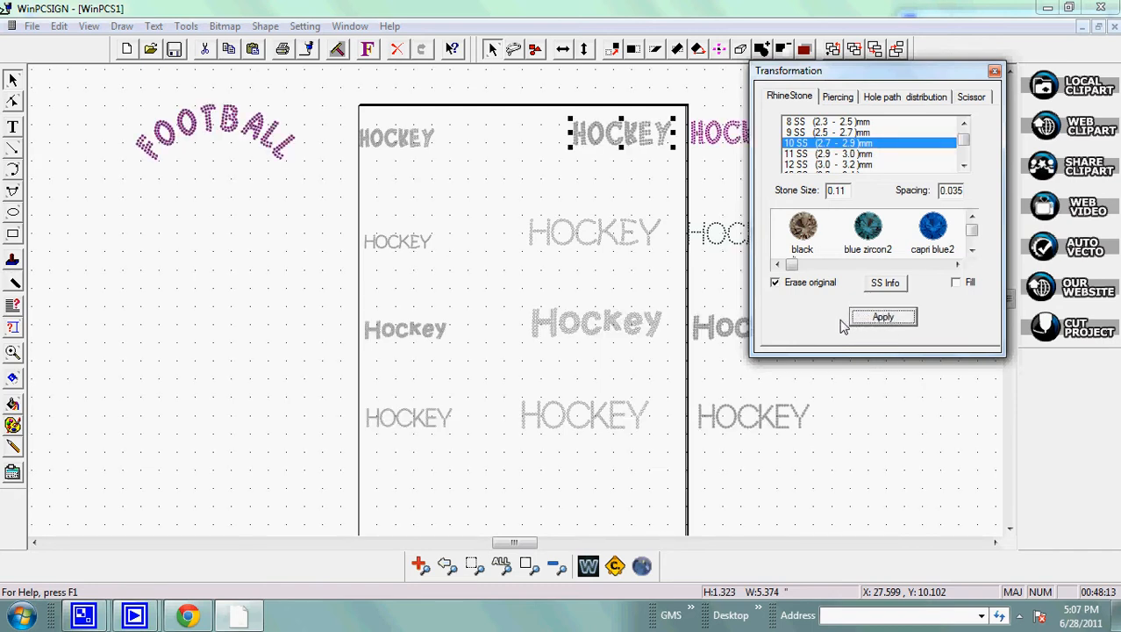
Color the rhinestone HOCKEY text bright pink and move the Transformation window clear of the purple HOCKEY text.
left_click(12, 427)
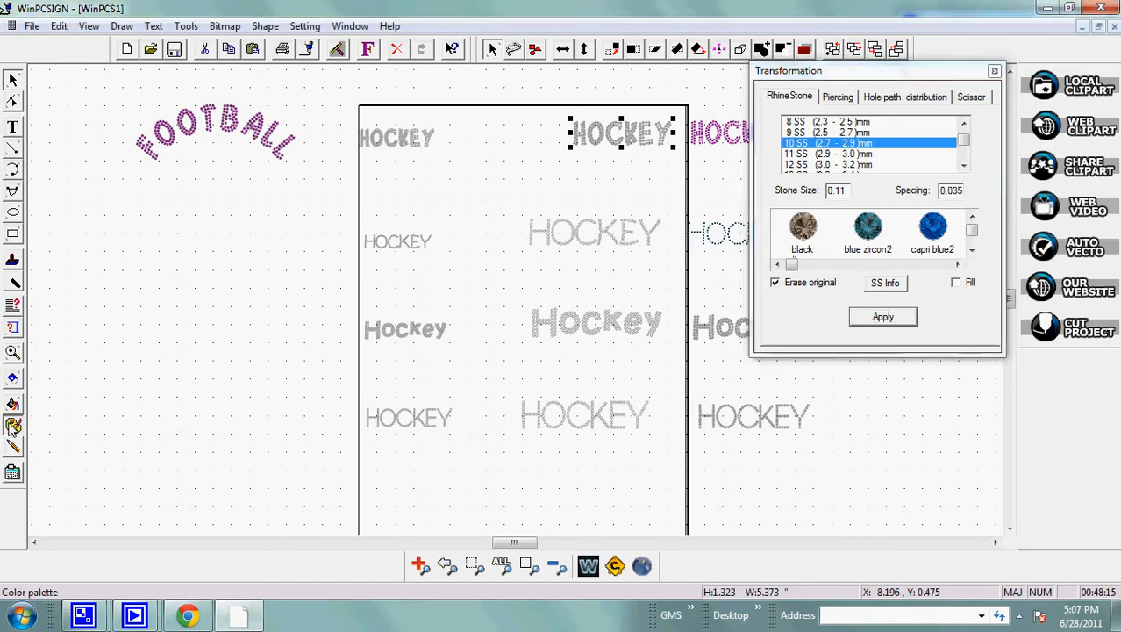
left_click(681, 406)
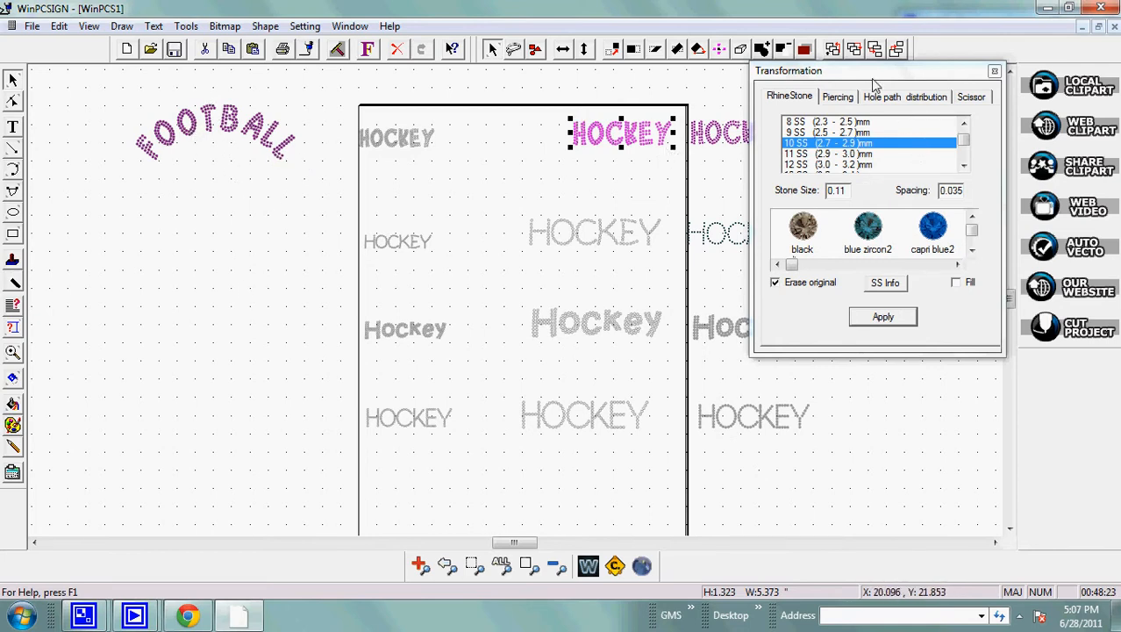
left_click_drag(887, 74, 993, 108)
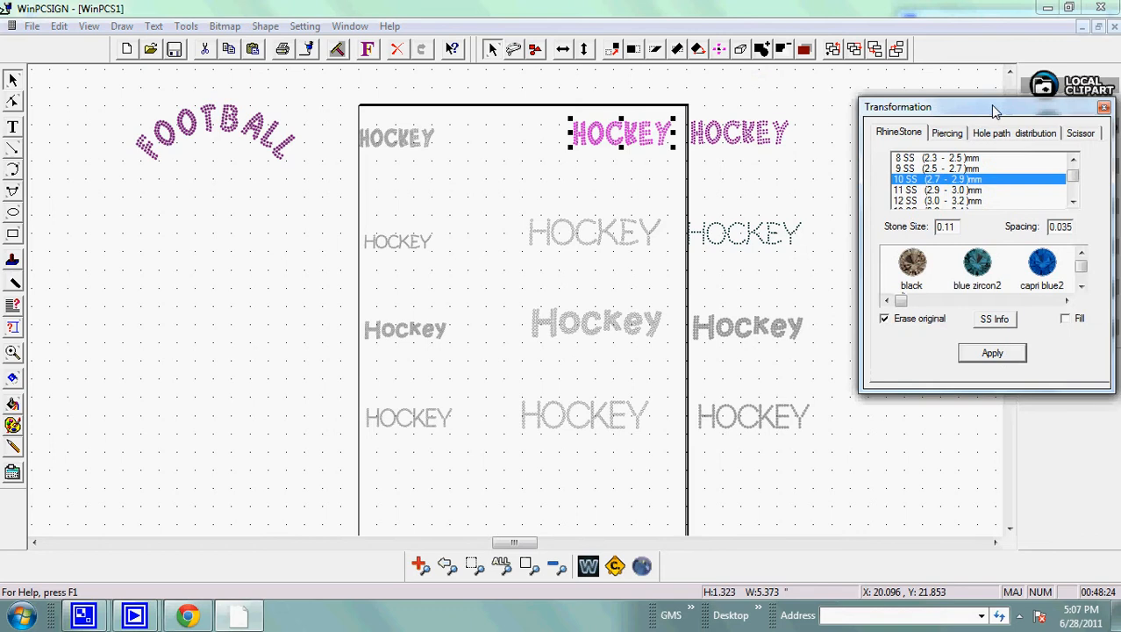
Duplicate the middle HOCKEY text in the second row and place the copy above the HOCKEY text to its right.
left_click(737, 336)
left_click(588, 233)
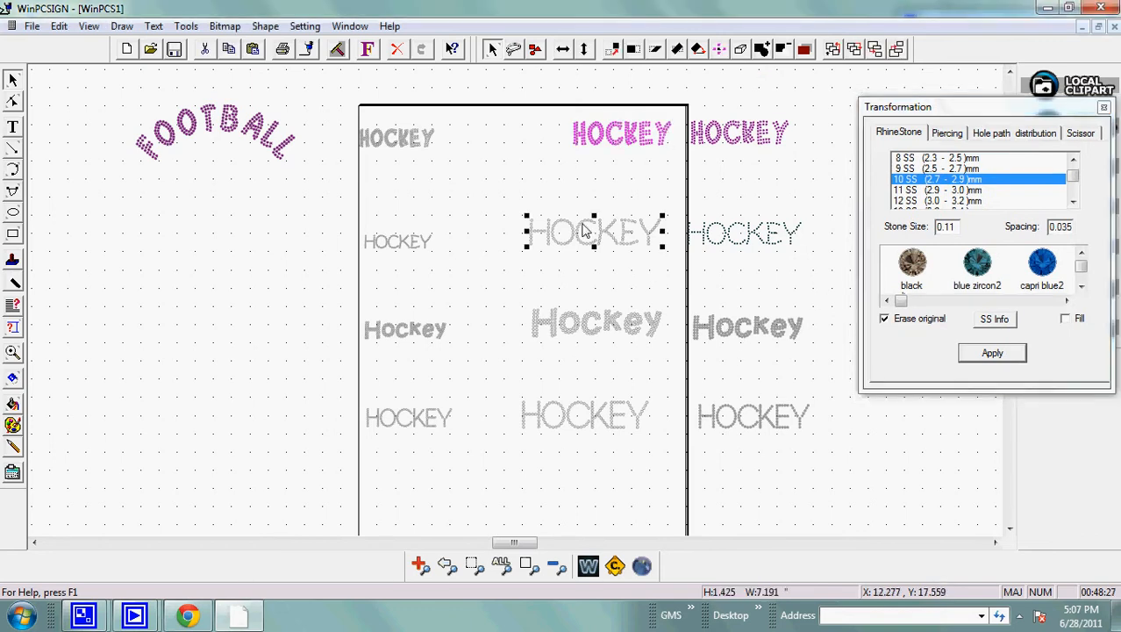
left_click(59, 25)
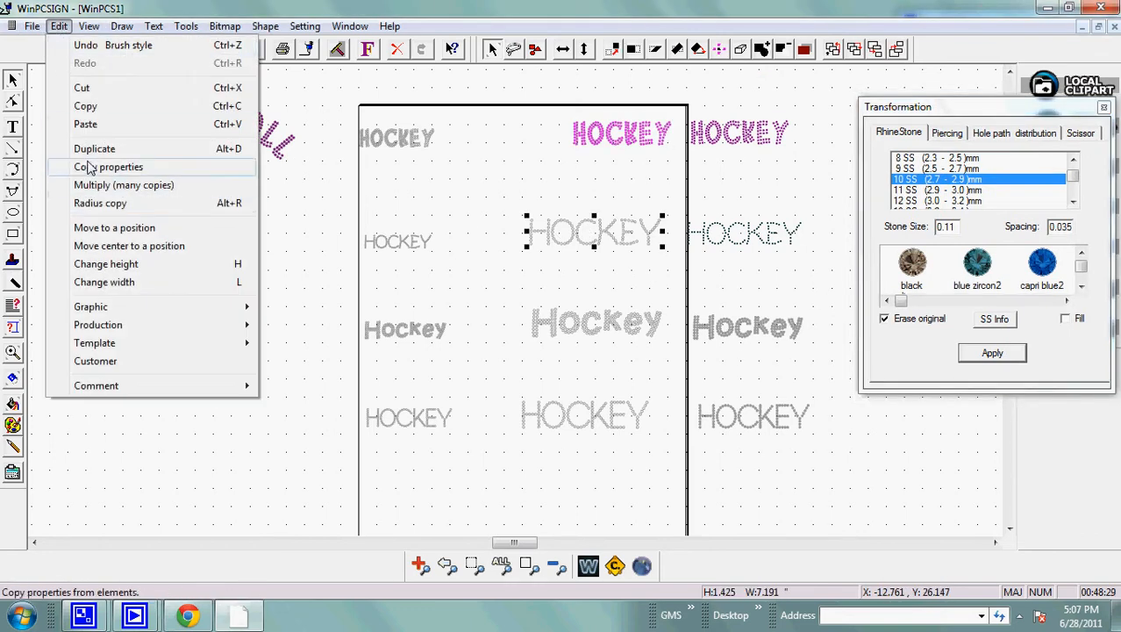
left_click(132, 148)
left_click_drag(583, 237, 732, 206)
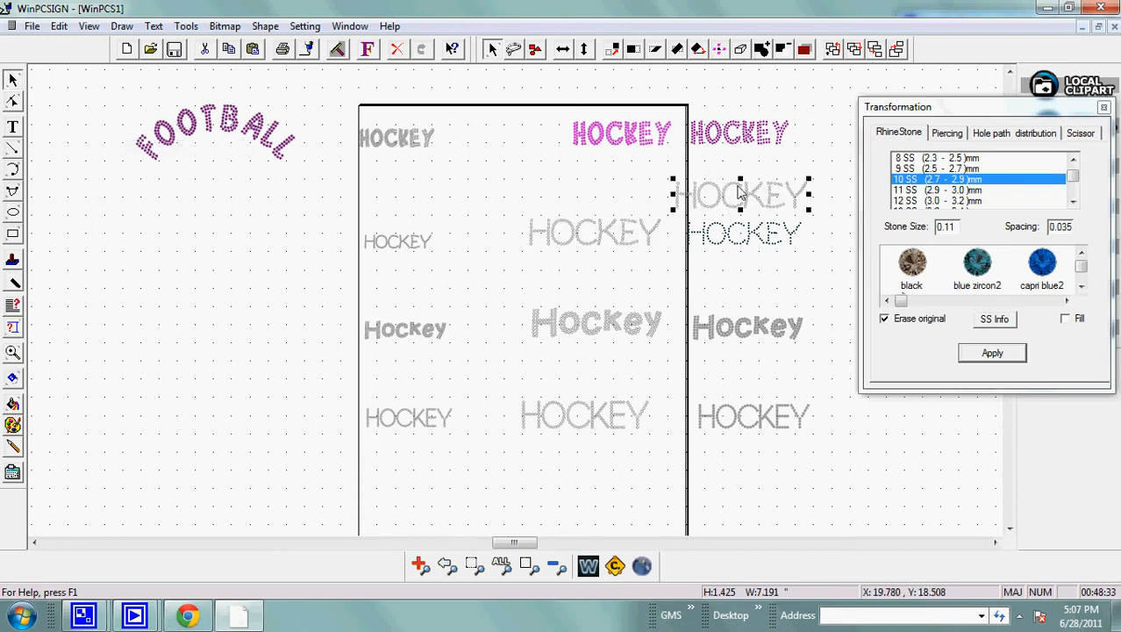
Set the font height of the duplicated second-row HOCKEY text to 1.6 inches.
left_click(367, 48)
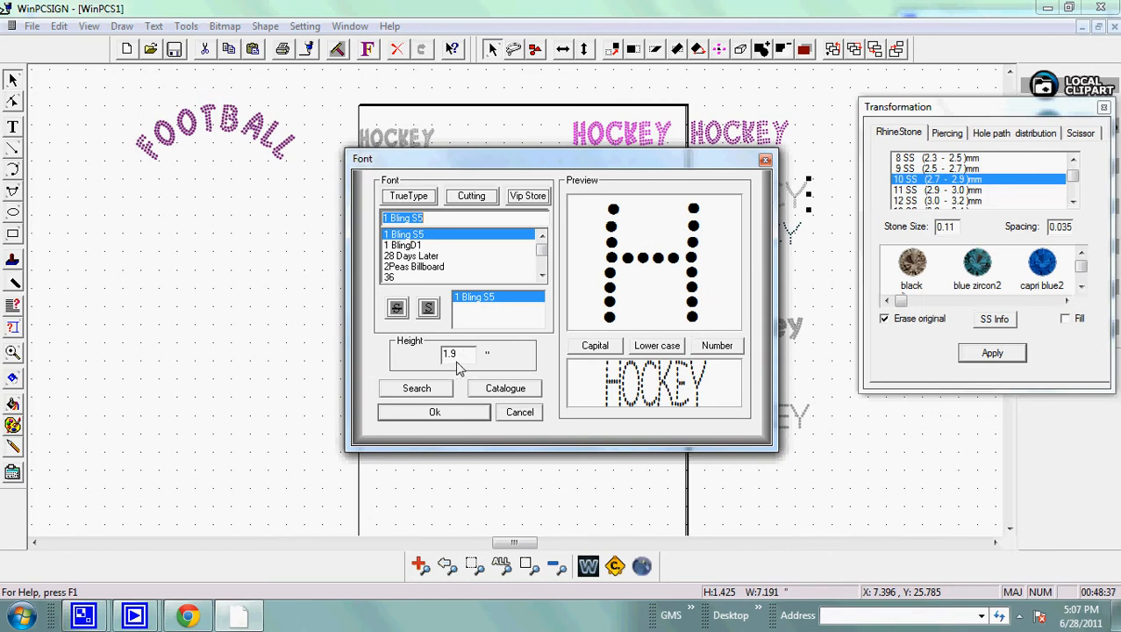
left_click_drag(464, 354, 386, 365)
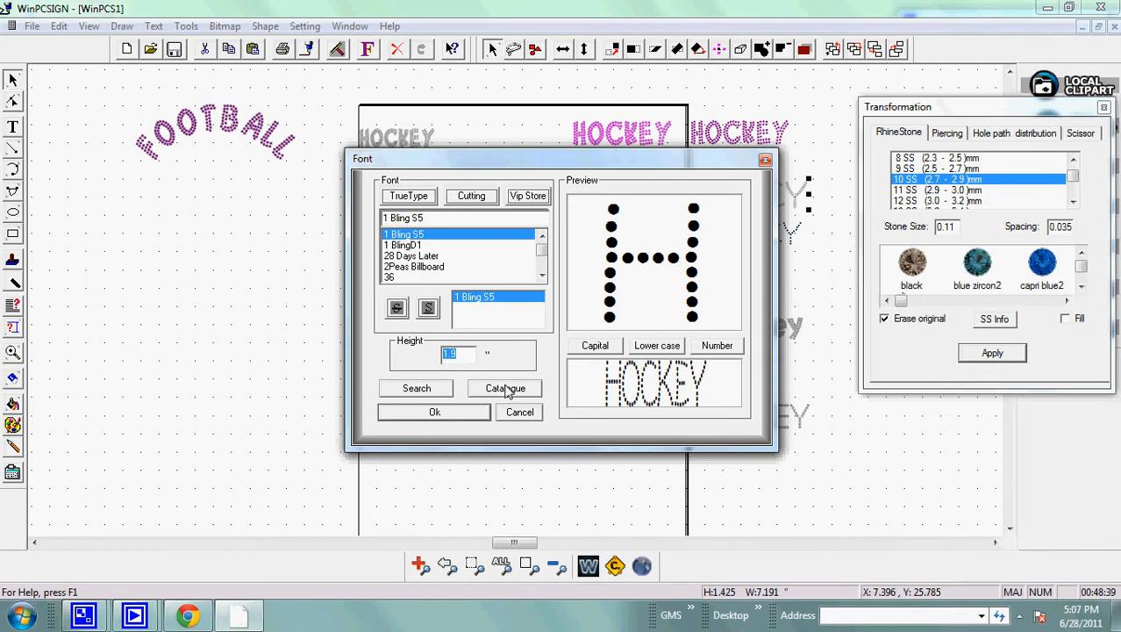
type("1.65")
key("Return")
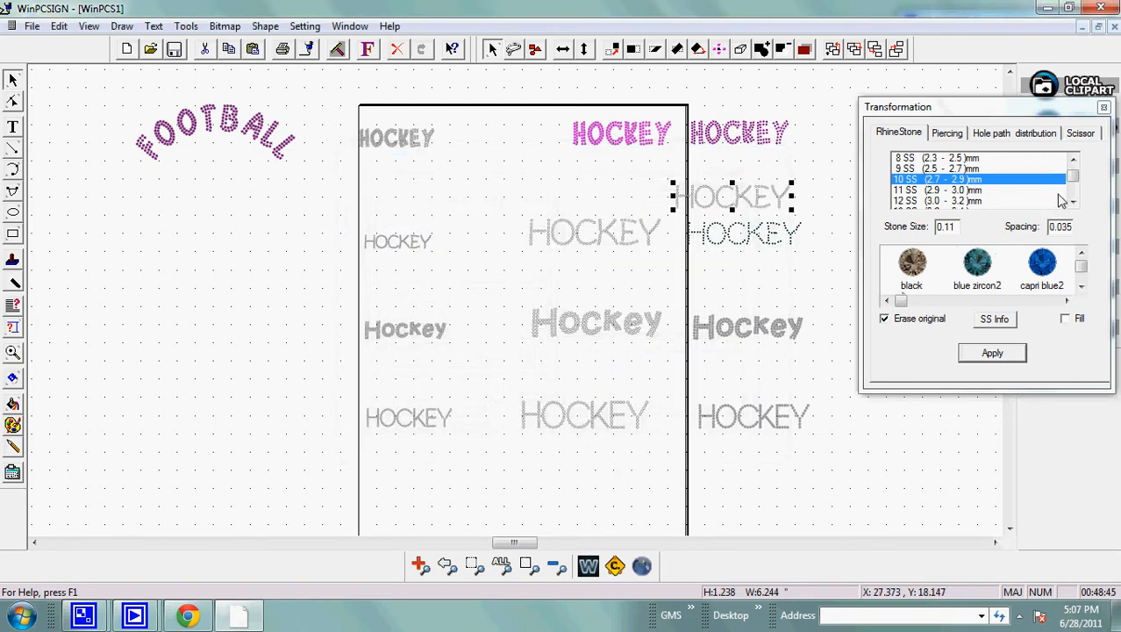
Convert the resized HOCKEY copy into 10 SS (2.7 - 2.9 mm) rhinestones, erasing the original, and color it bright pink.
left_click(991, 353)
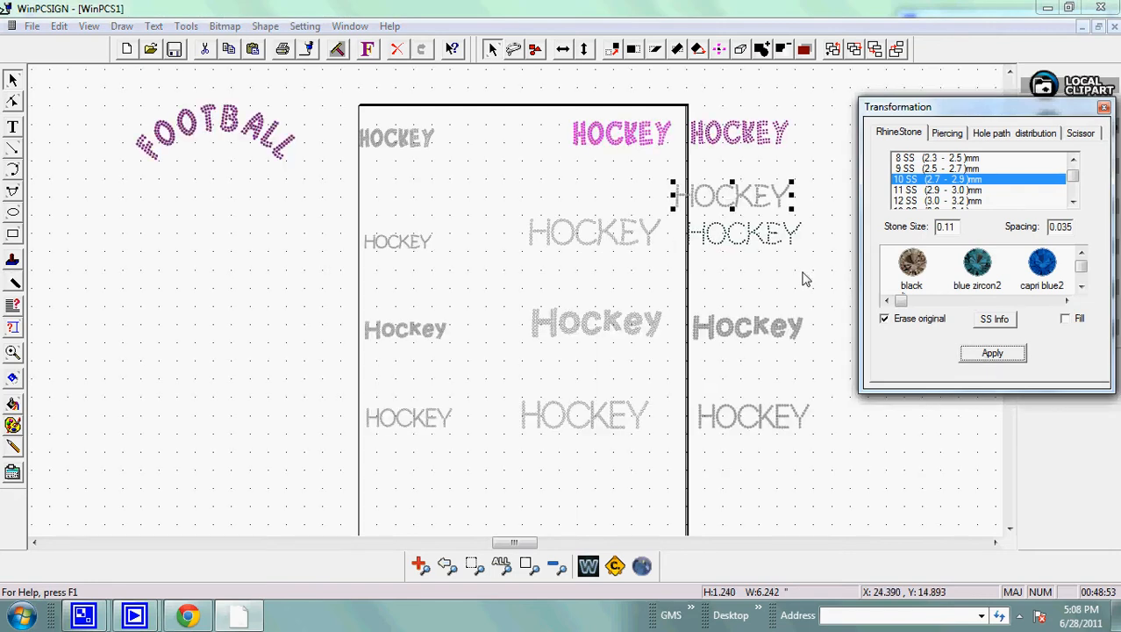
left_click(12, 425)
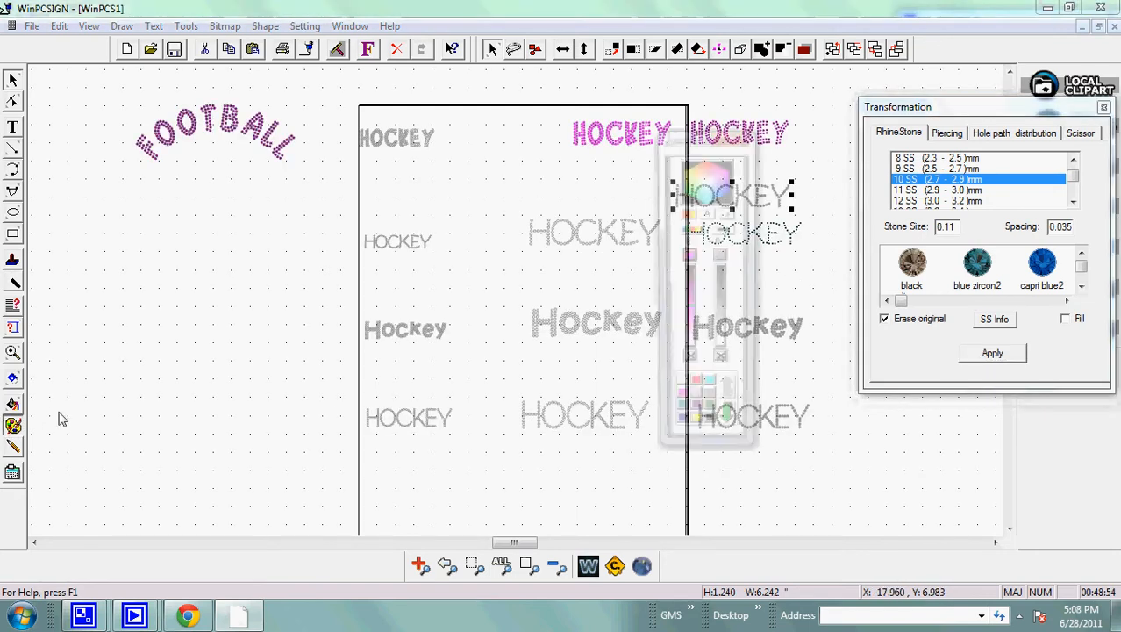
left_click(818, 268)
left_click(733, 137)
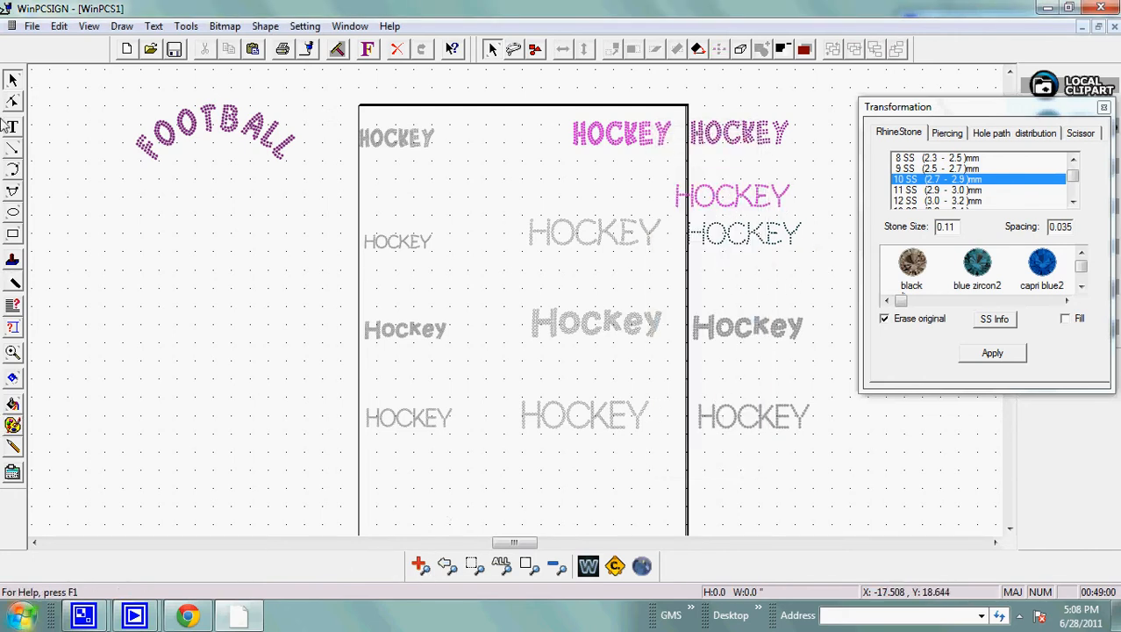
Move the pink rhinestone HOCKEY directly above the middle HOCKEY text of the second row.
left_click(12, 81)
left_click_drag(664, 172, 614, 218)
left_click(646, 298)
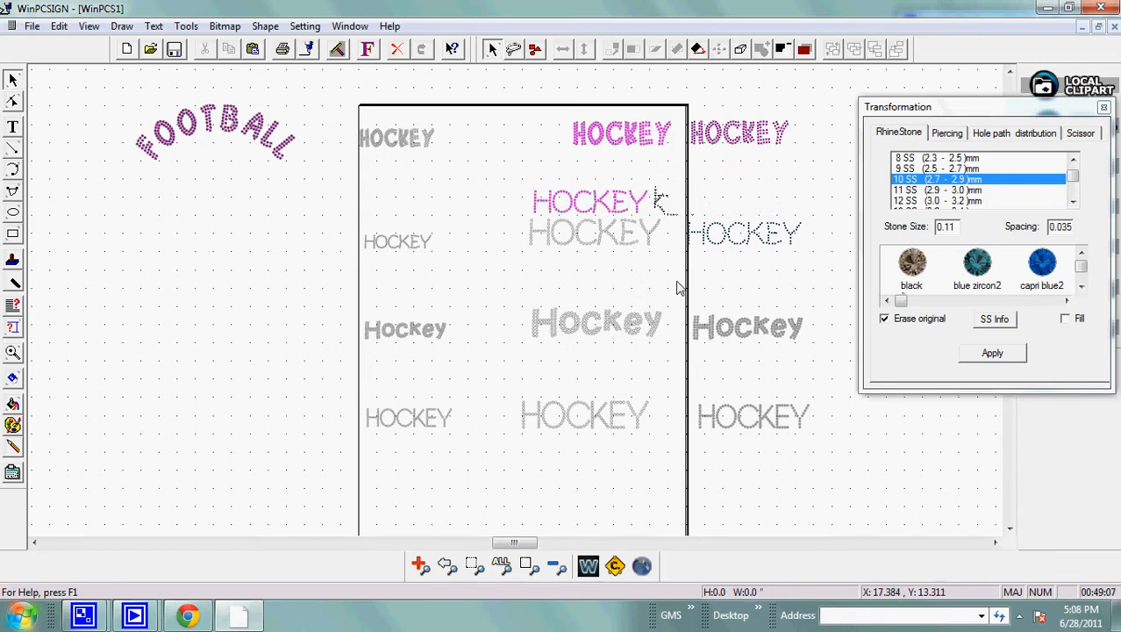
Duplicate the middle Hockey text in the third row and place the copy above the Hockey text to its right.
left_click(613, 324)
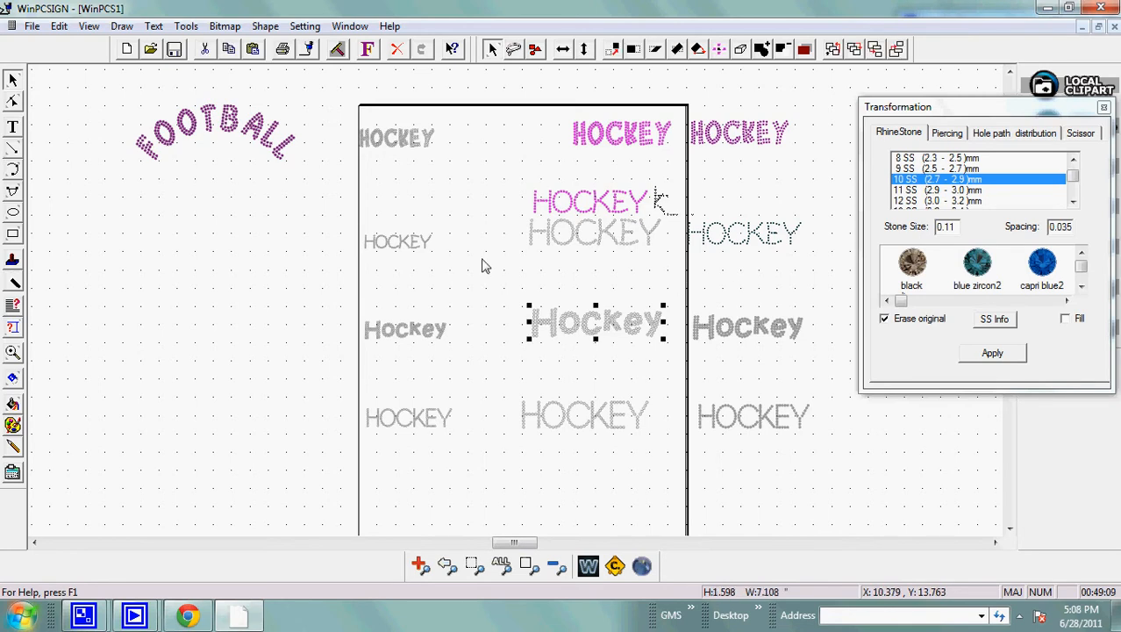
left_click(58, 27)
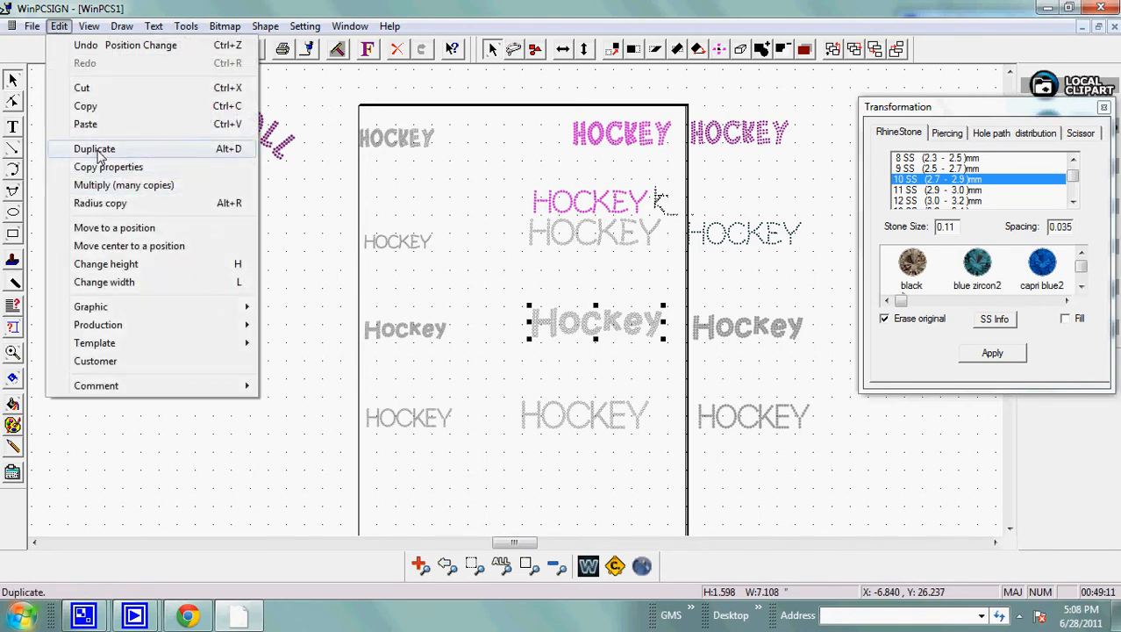
left_click(76, 146)
left_click_drag(593, 333, 753, 300)
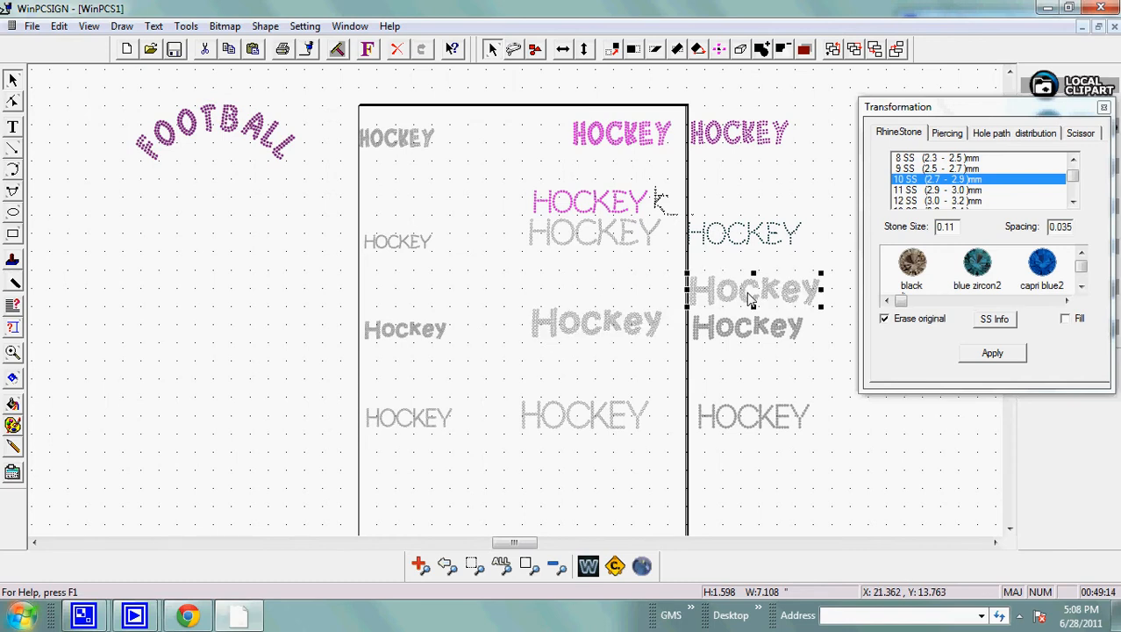
Set the font height of the duplicated 1 Bling D2 Hockey text to 1.85 inches.
left_click(366, 50)
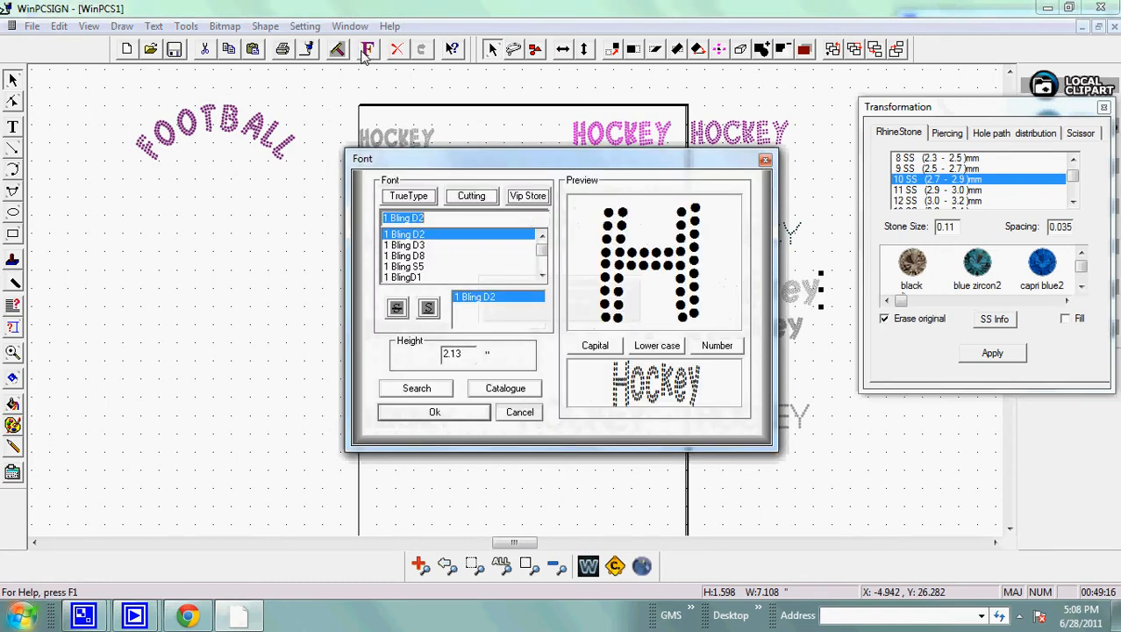
double_click(471, 355)
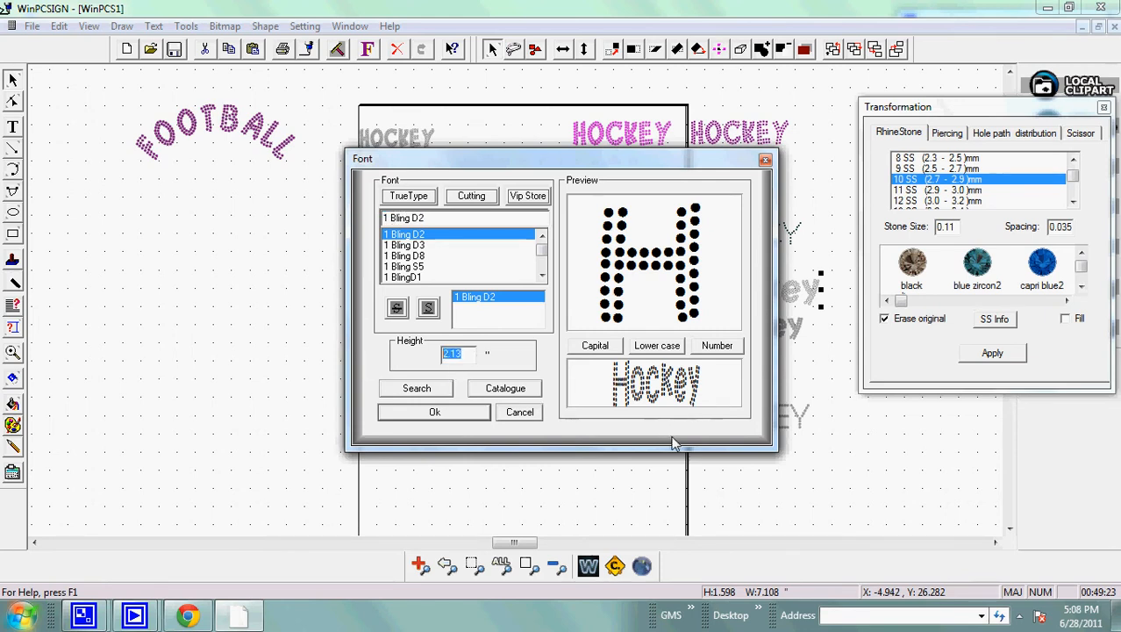
type("1.85")
left_click(447, 417)
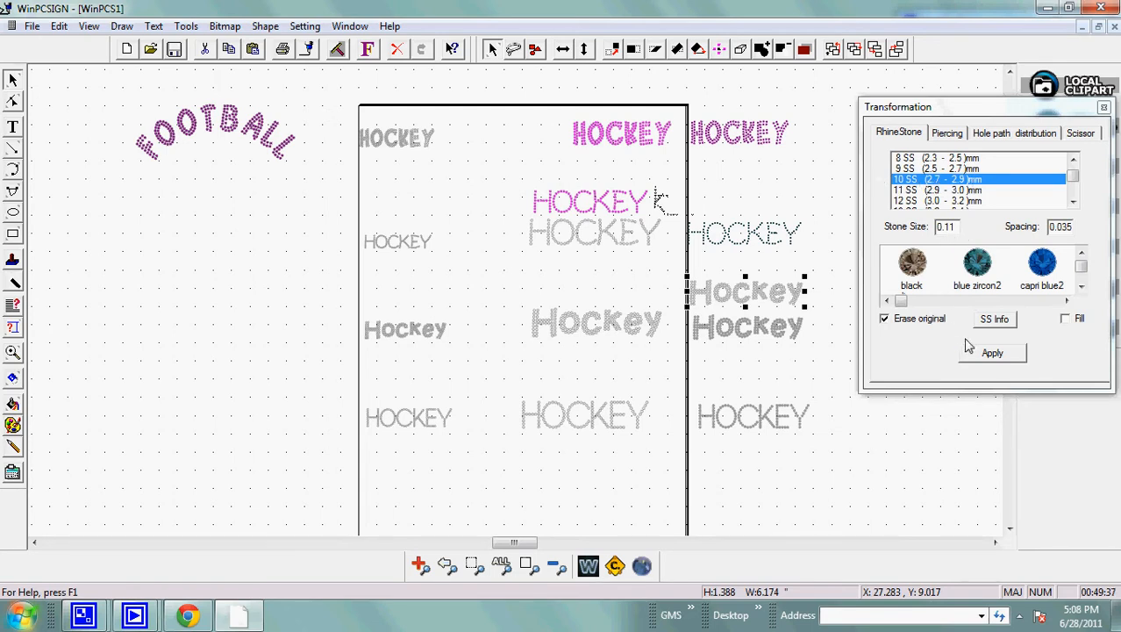
Convert the resized Hockey copy into 10 SS (2.7 - 2.9 mm) rhinestones, erasing the original, and color it bright pink.
left_click(992, 353)
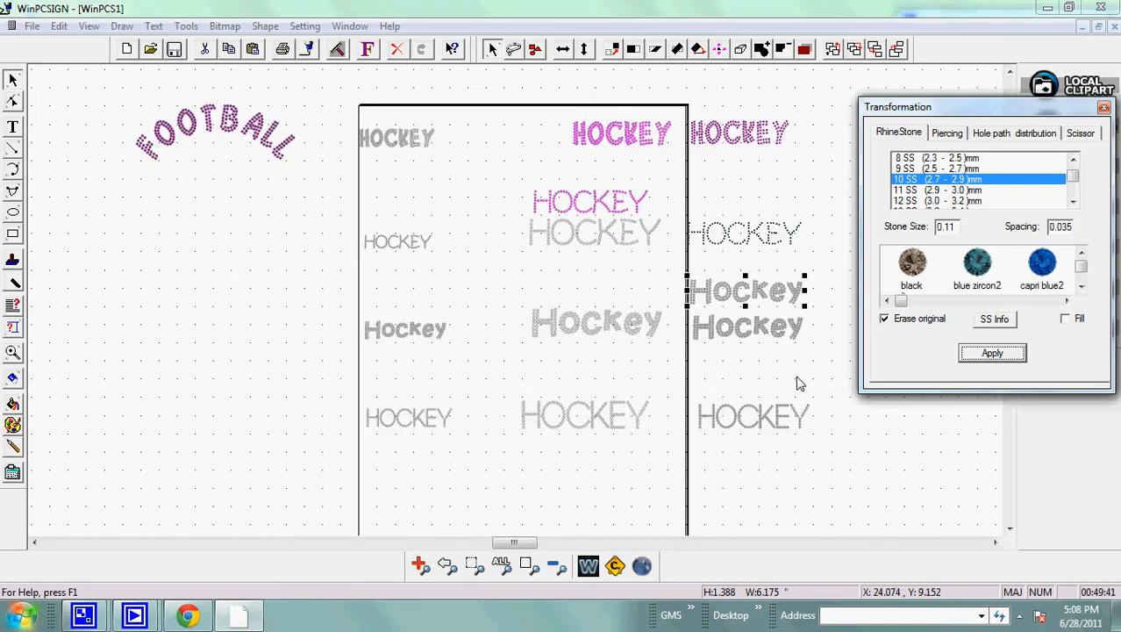
left_click(12, 426)
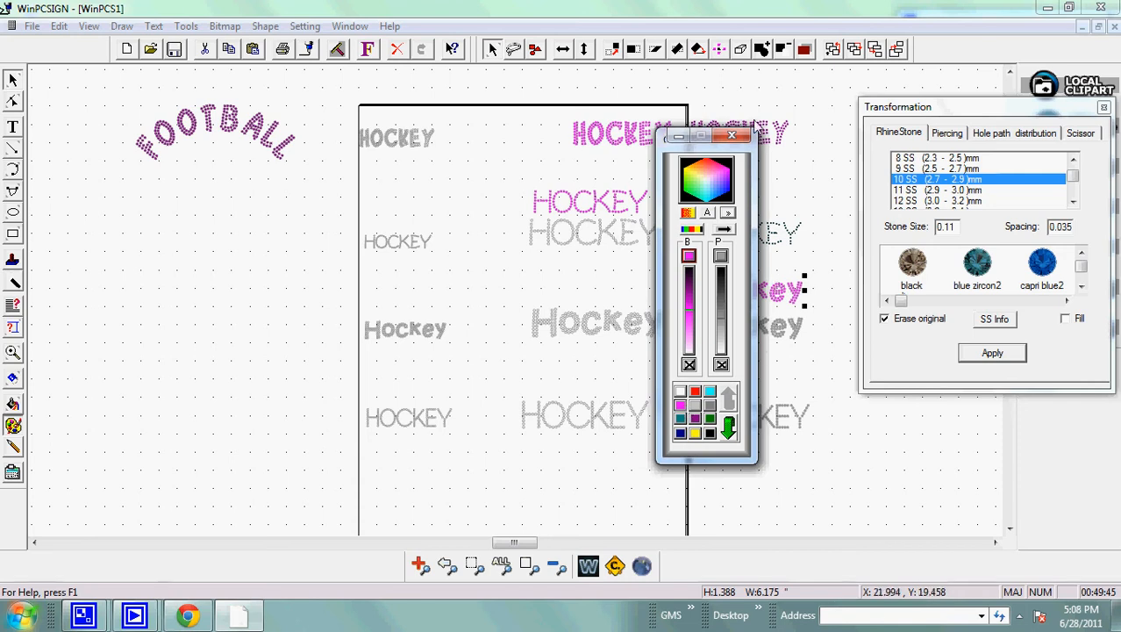
left_click(731, 136)
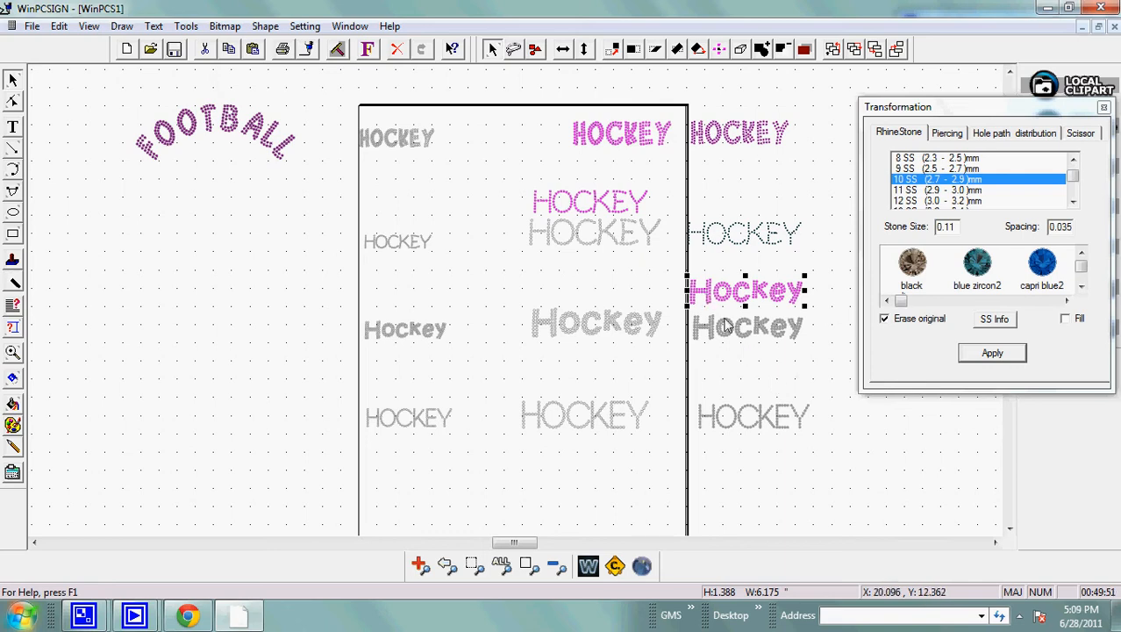
Remove the outline color from the pink rhinestone Hockey text.
left_click(14, 425)
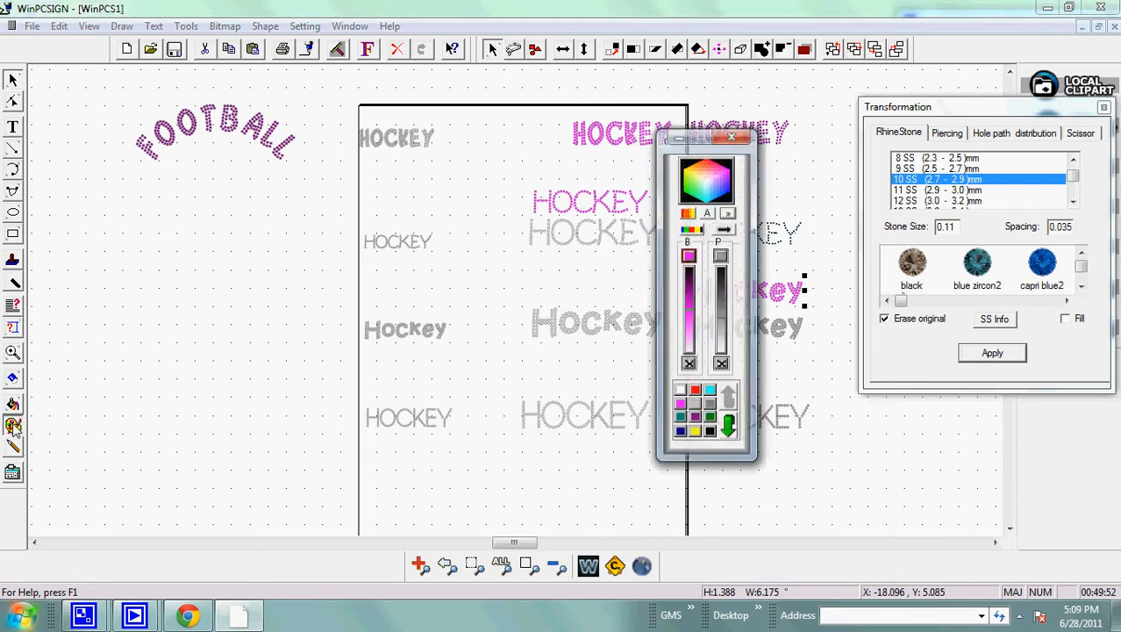
left_click(721, 365)
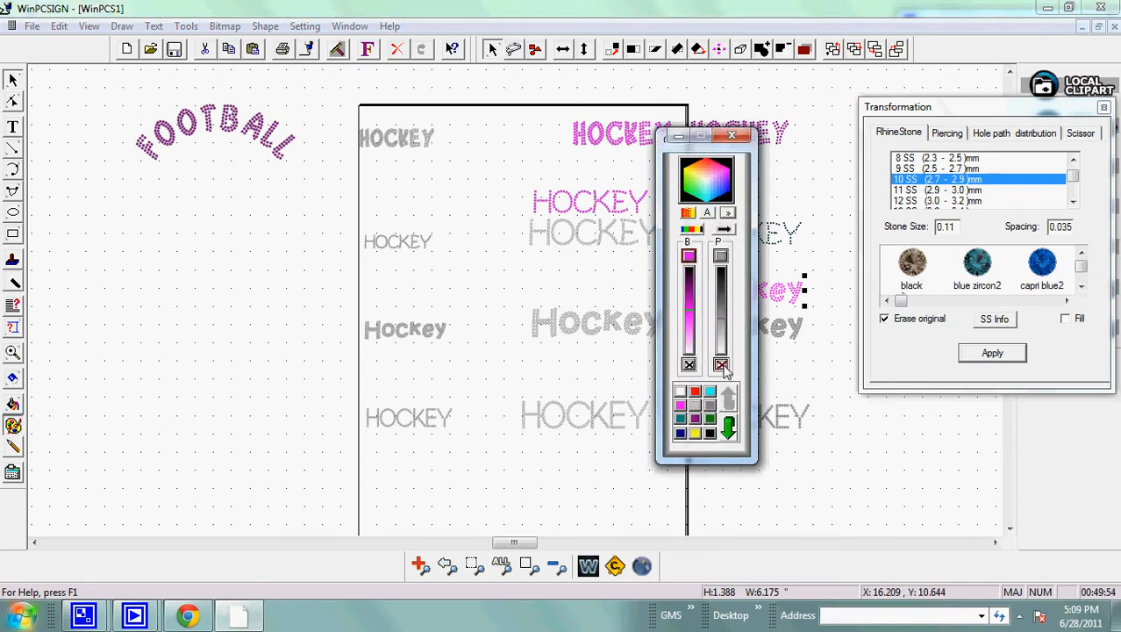
left_click(734, 135)
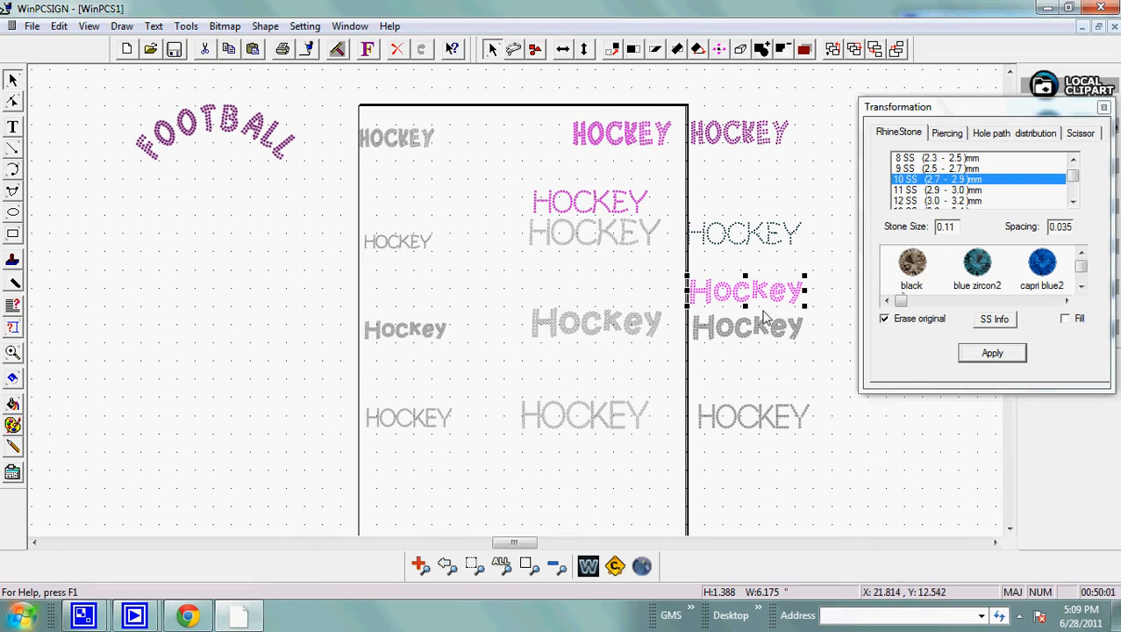
Examine the stone spacing of the pink Hockey text up close and check the size of a single stone in the H.
left_click(420, 566)
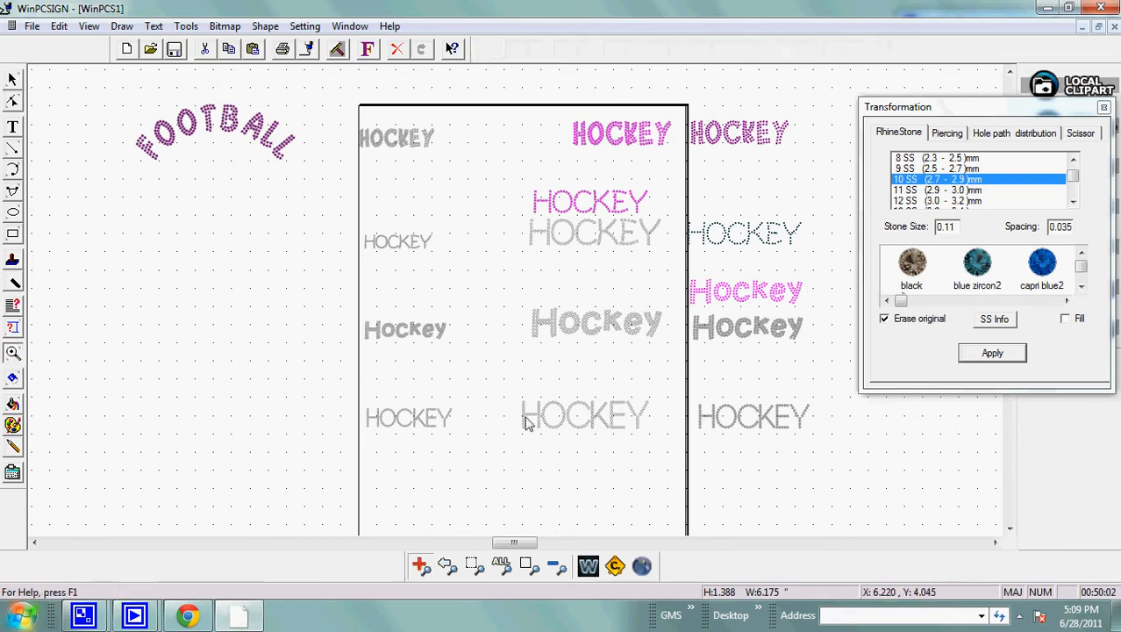
left_click_drag(665, 272, 821, 335)
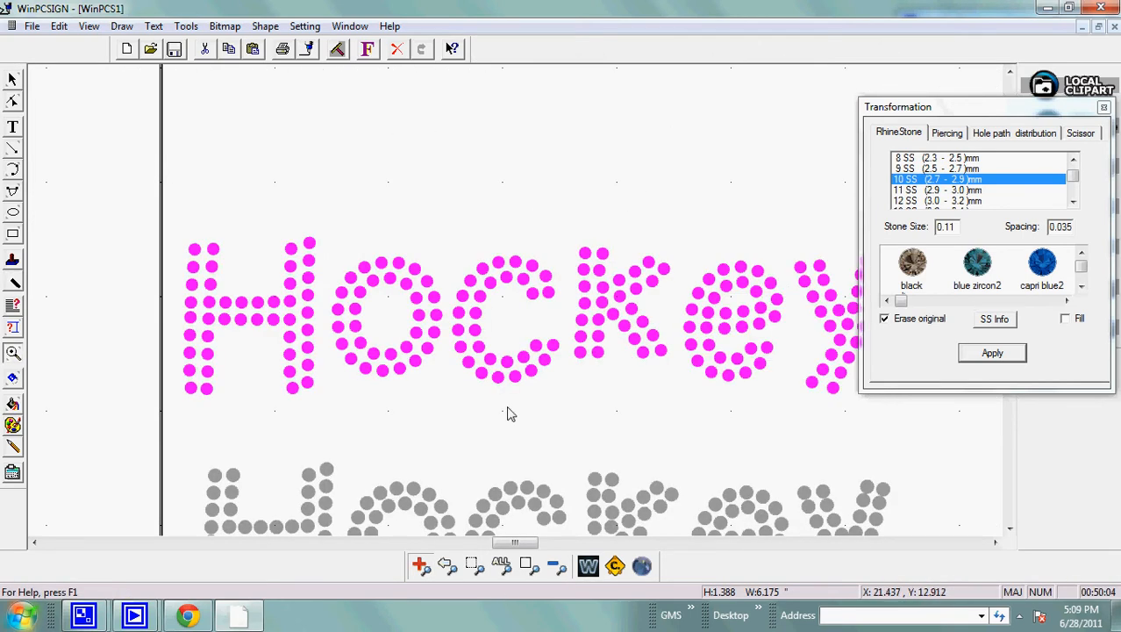
left_click(14, 83)
left_click(311, 287)
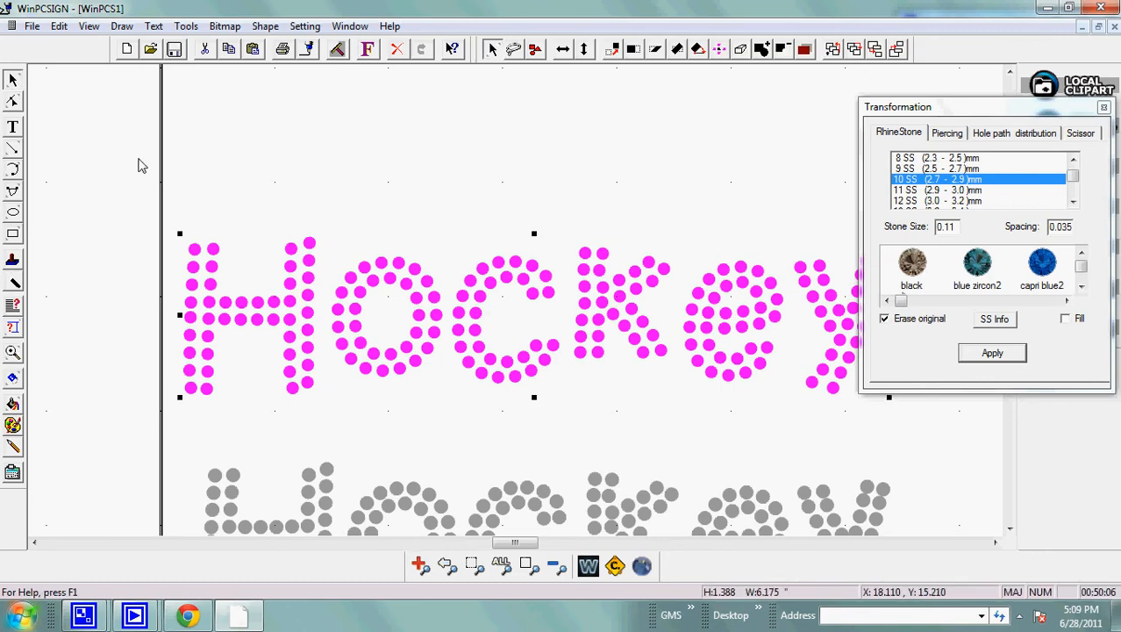
left_click(353, 283)
left_click(309, 244)
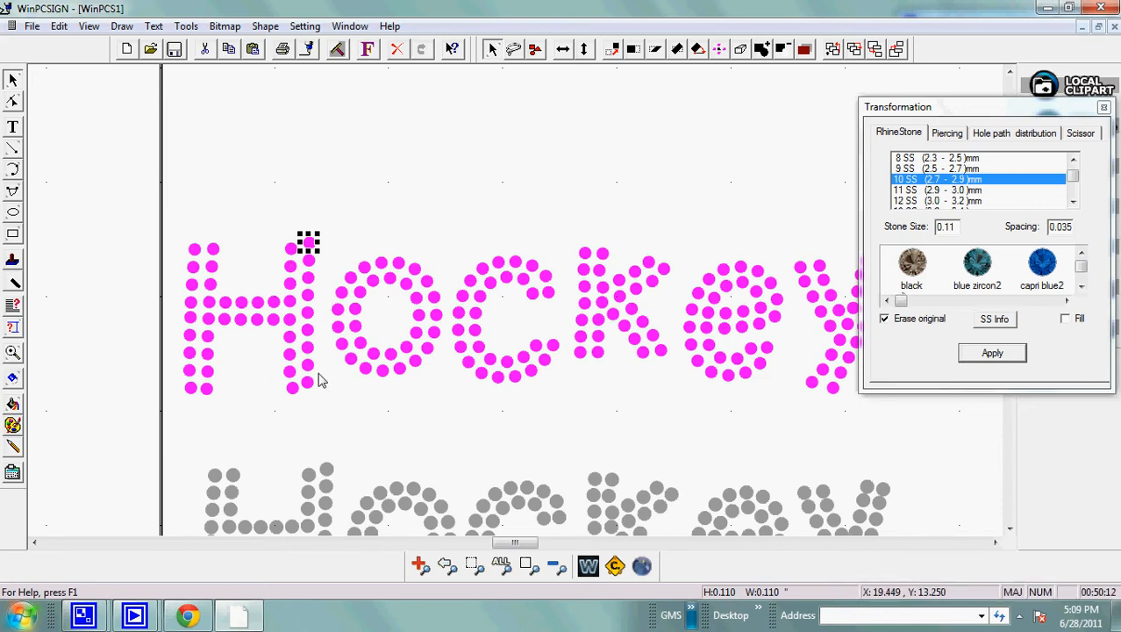
left_click(452, 566)
left_click(661, 465)
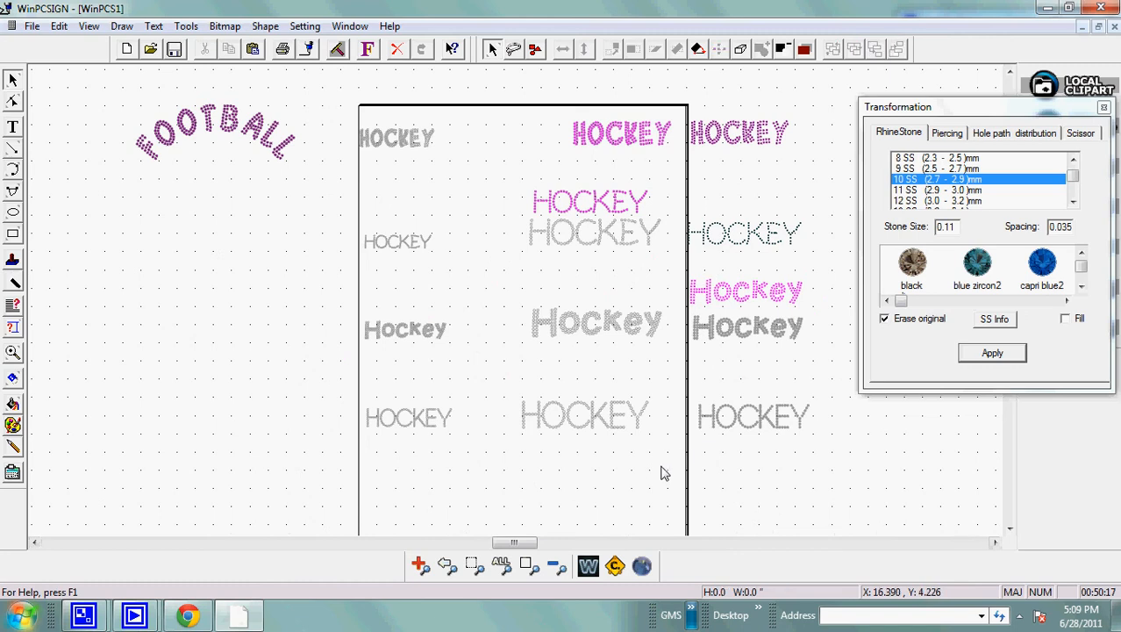
Color the rightmost HOCKEY text in the fourth row purple and remove its outline color.
left_click(539, 410)
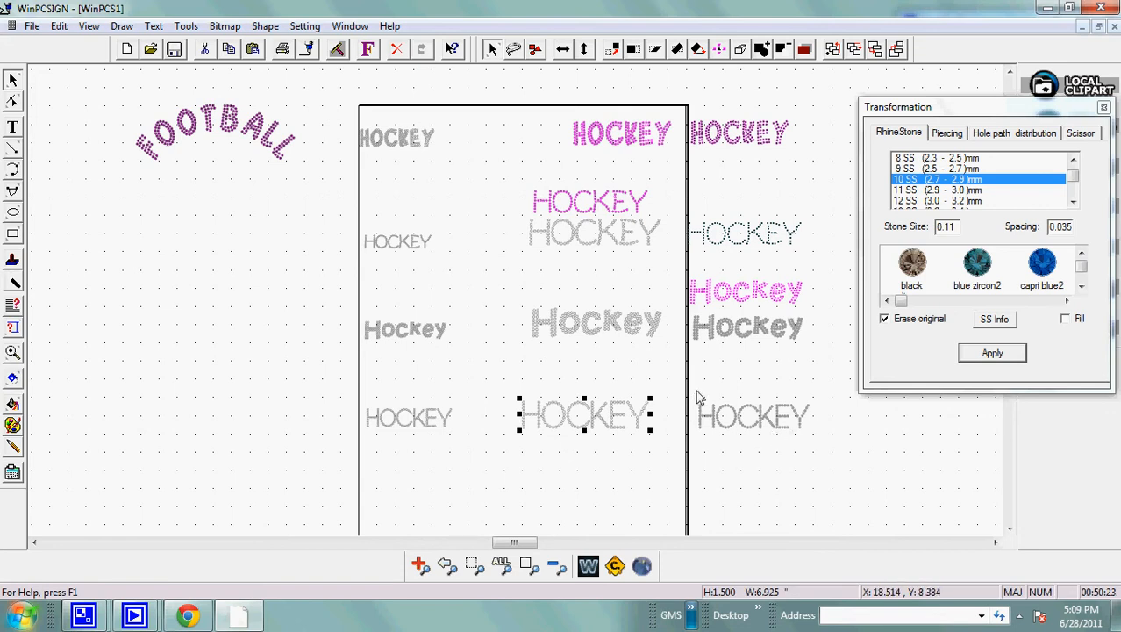
left_click_drag(699, 397, 862, 464)
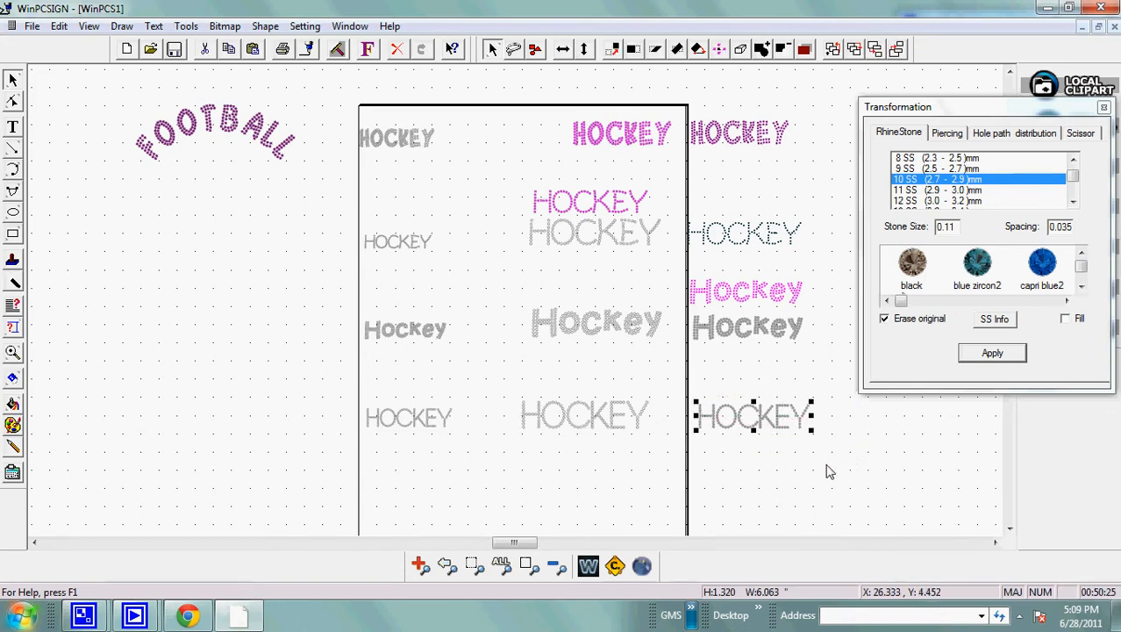
left_click(12, 425)
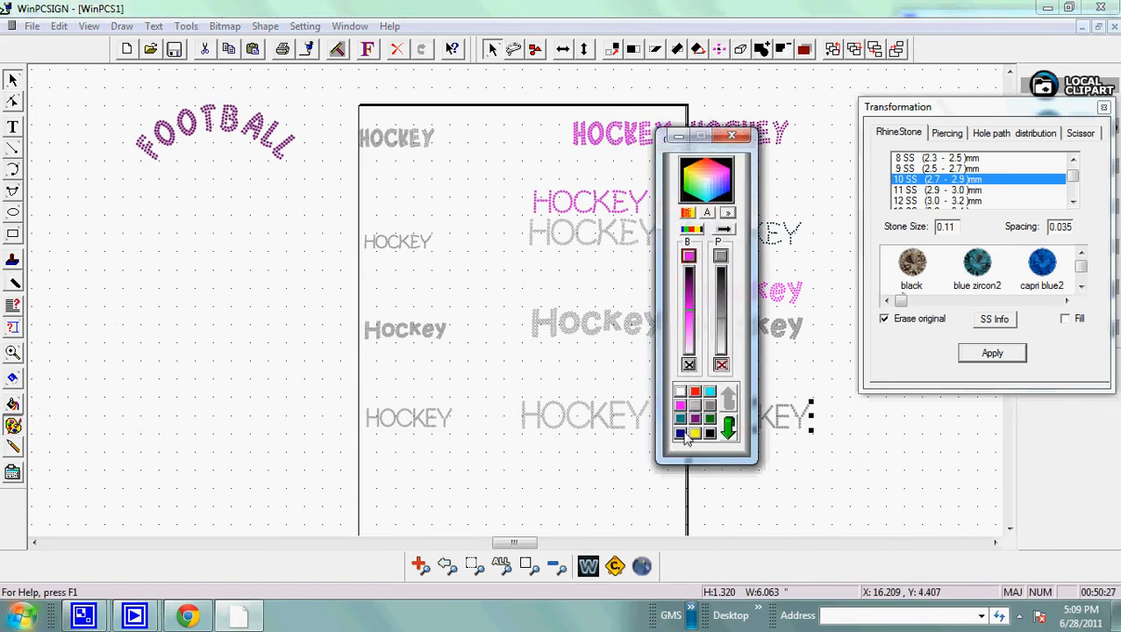
left_click(695, 420)
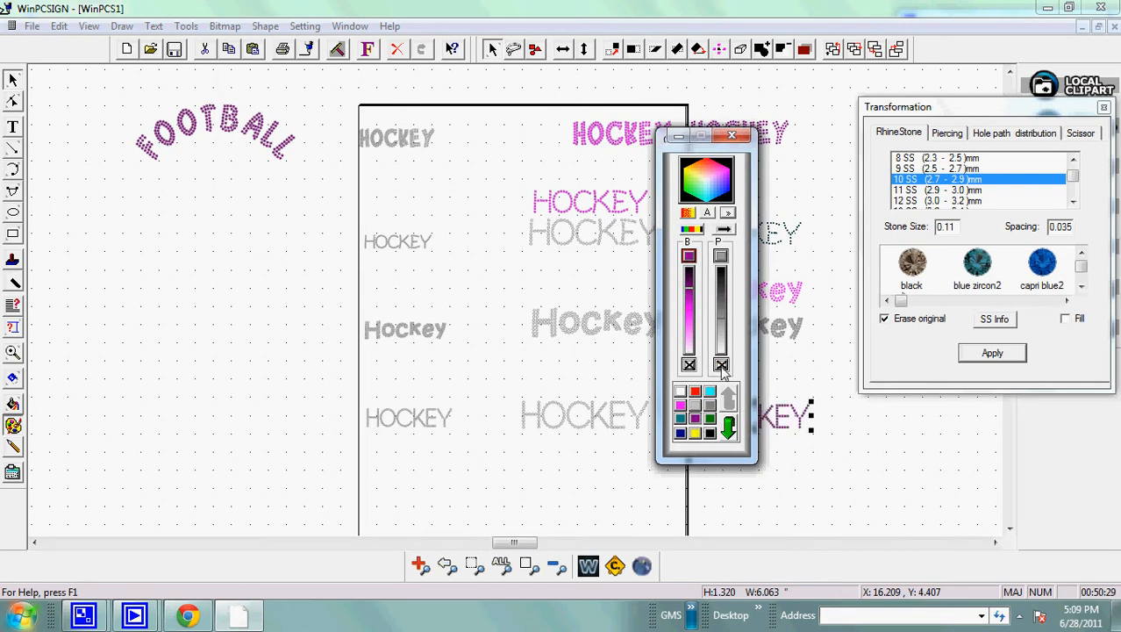
left_click(722, 365)
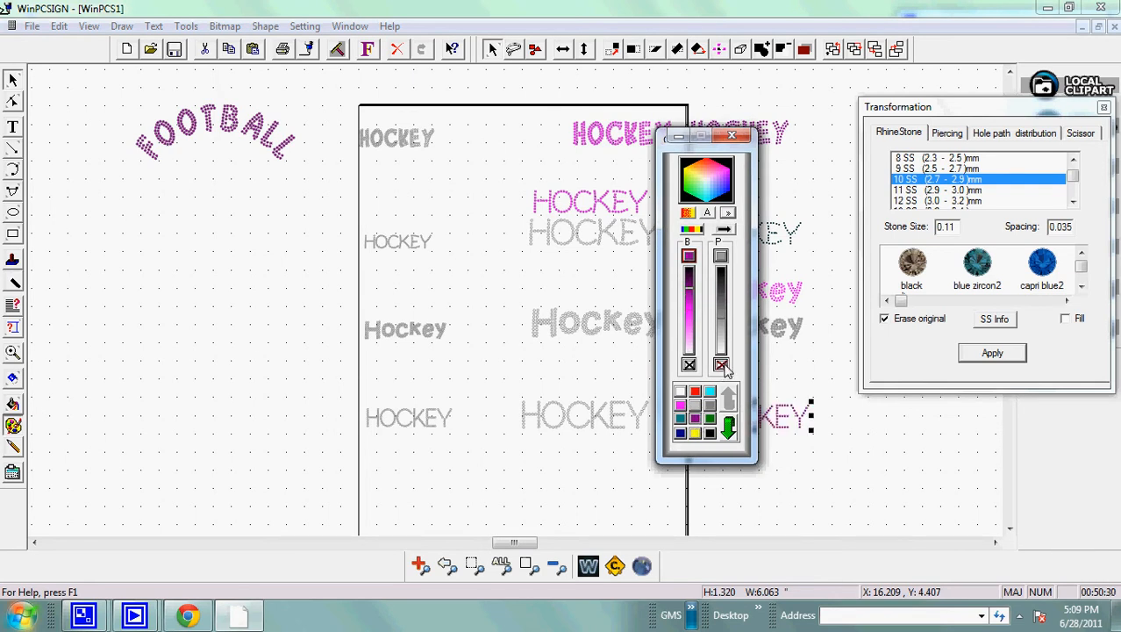
left_click(731, 137)
left_click(801, 481)
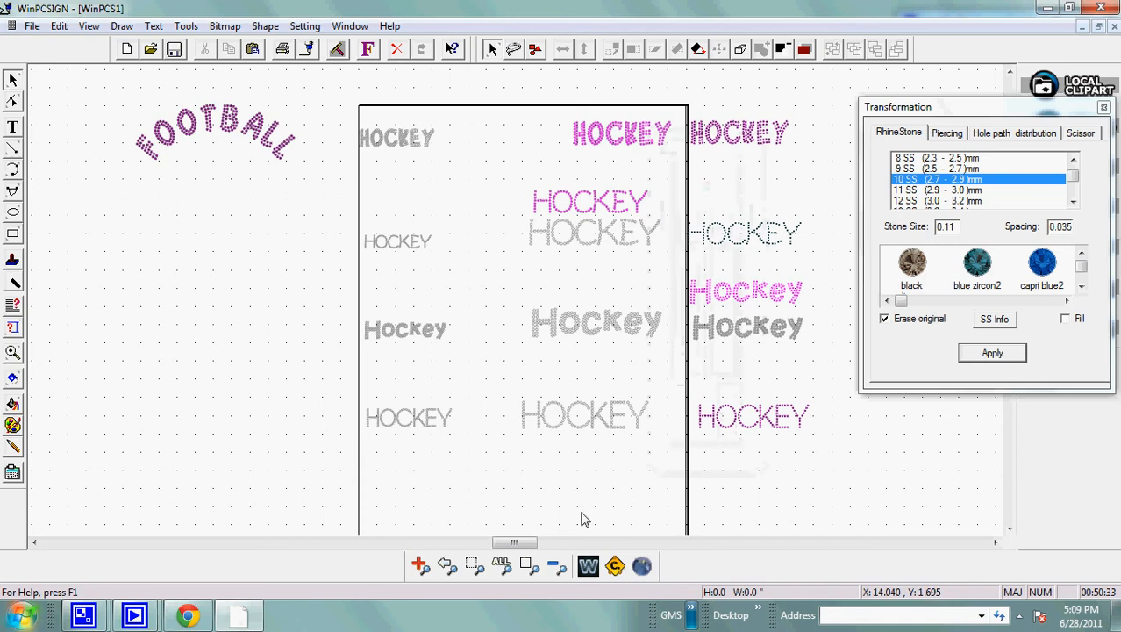
Examine the stone spacing of the purple fourth-row HOCKEY text up close, then return to the previous view.
left_click(419, 565)
left_click_drag(675, 392, 805, 456)
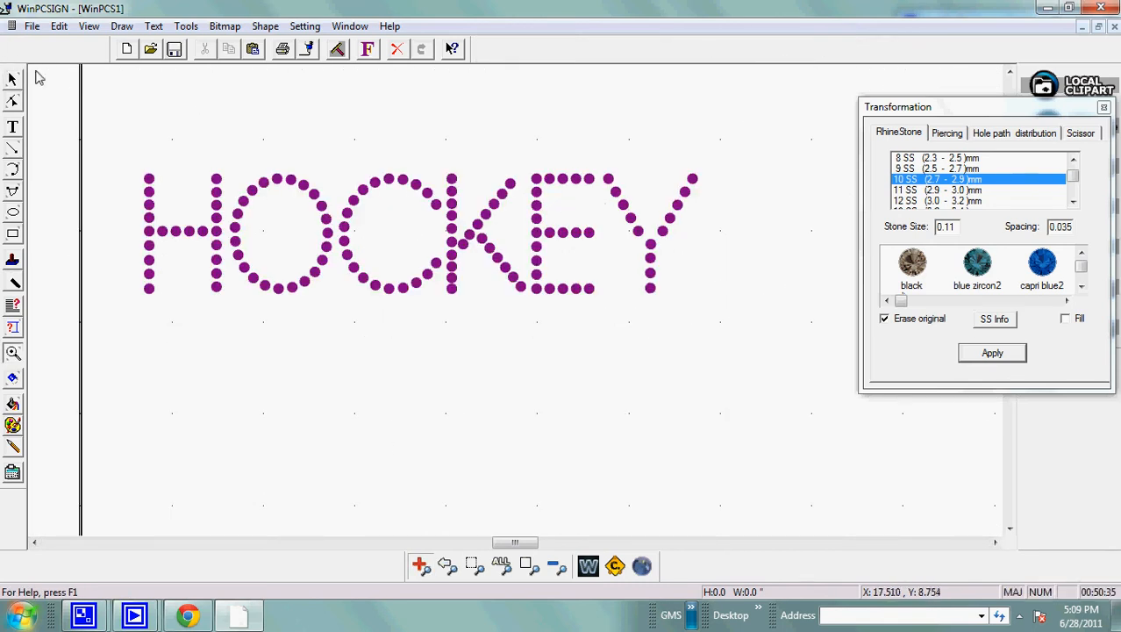
left_click(447, 566)
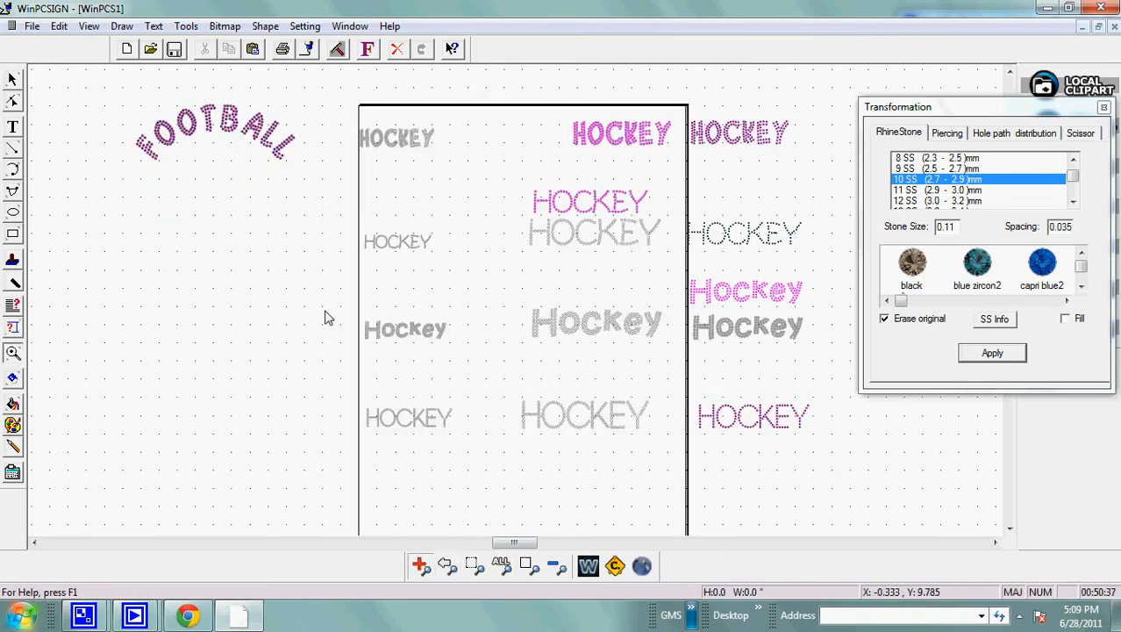
Move the purple fourth-row HOCKEY text left so it sits beside the gray HOCKEY text in that row.
left_click(14, 83)
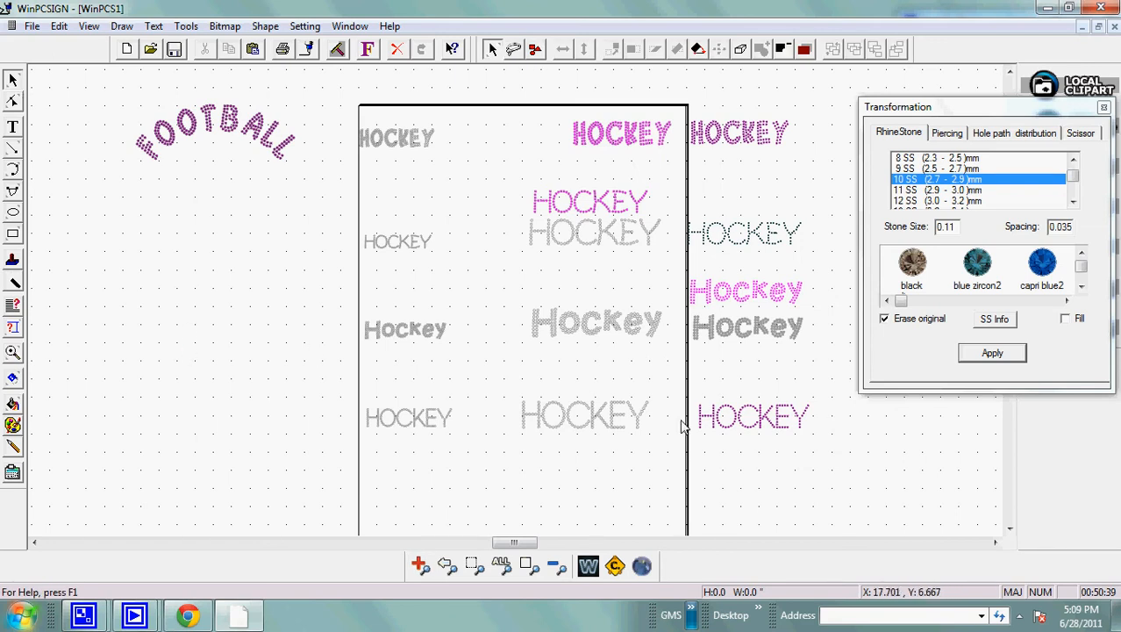
left_click_drag(677, 390, 812, 438)
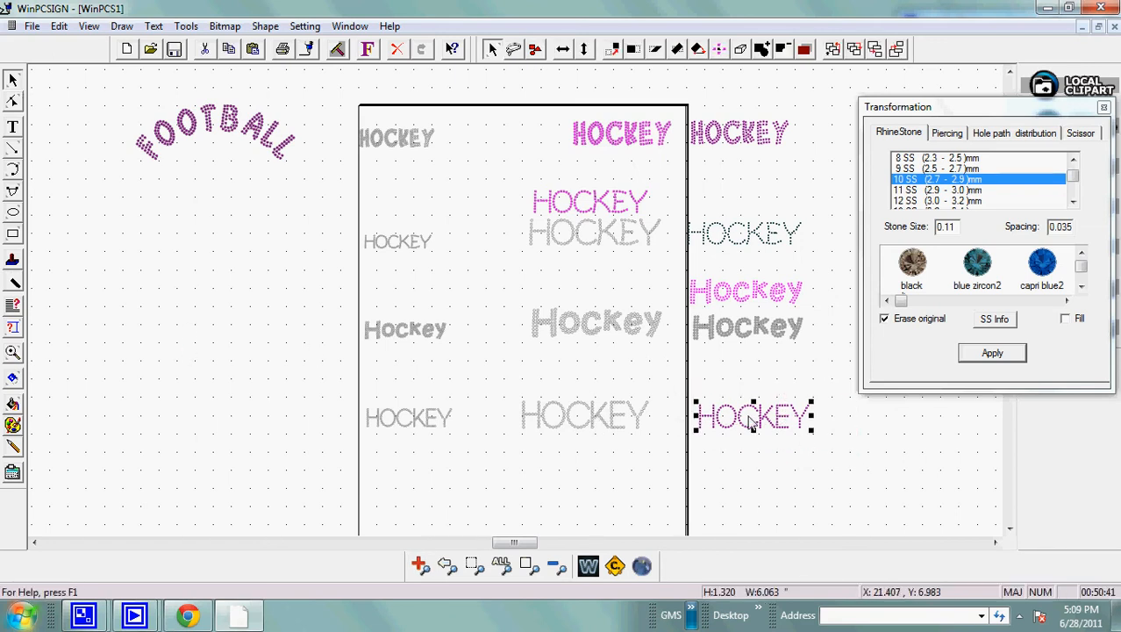
left_click_drag(752, 421, 718, 423)
left_click(769, 441)
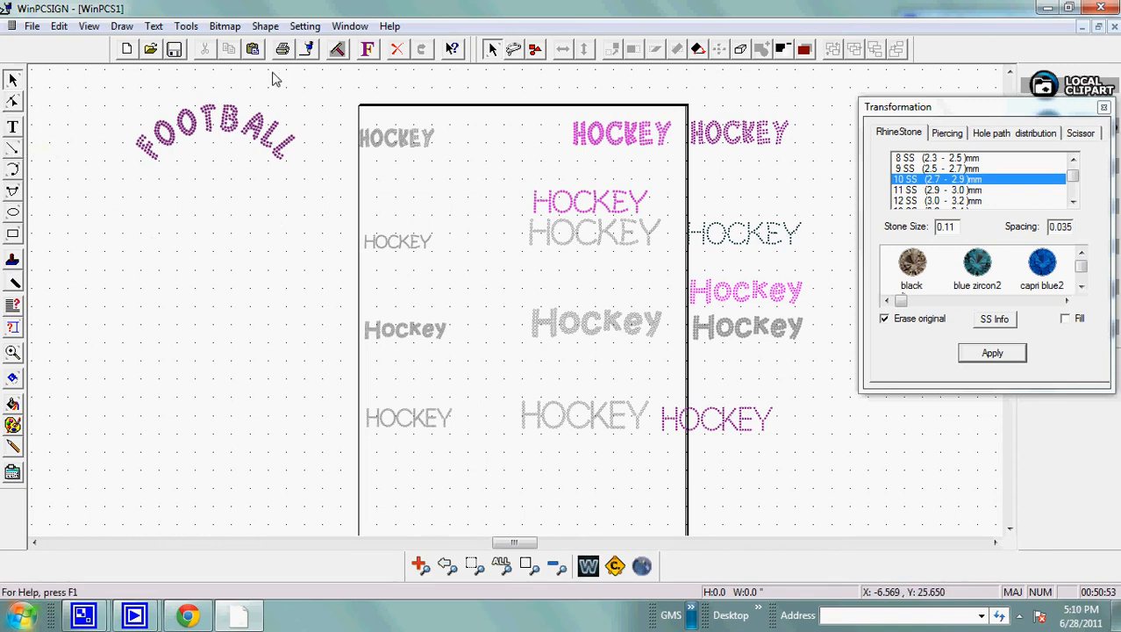
Set the current font to 1 Bling S5 with nothing selected.
left_click(371, 51)
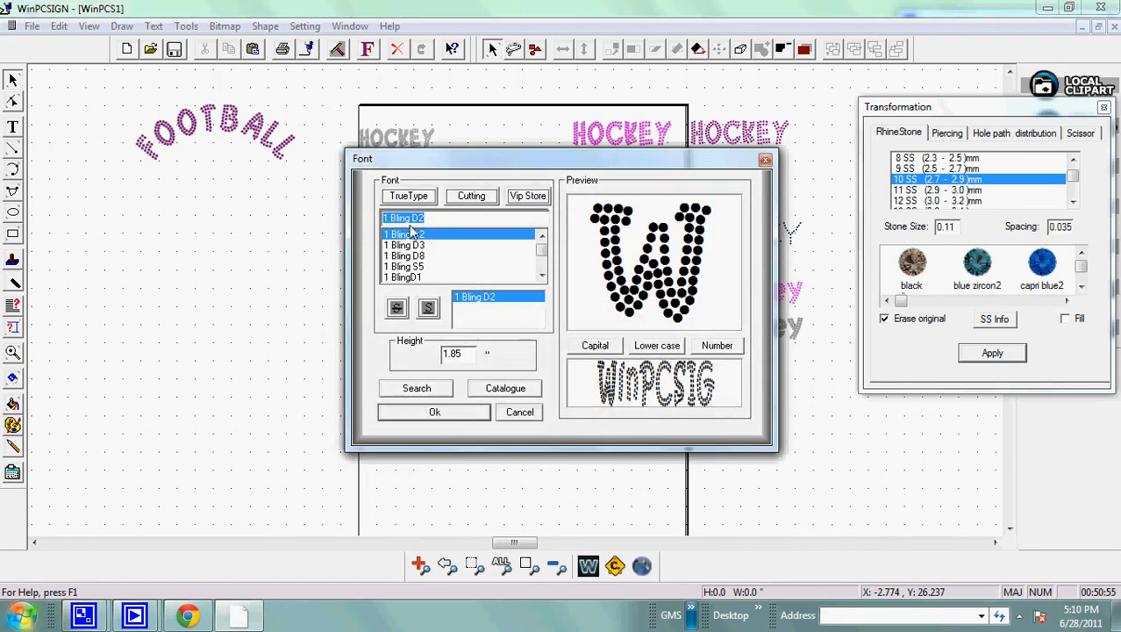
left_click(405, 246)
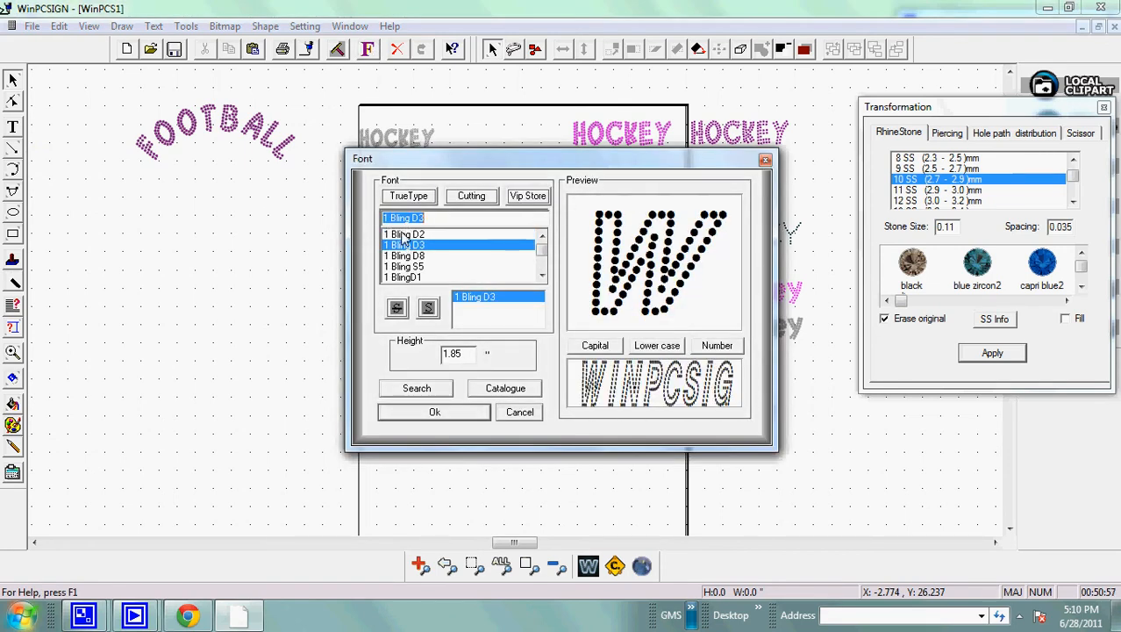
left_click(404, 234)
left_click(542, 238)
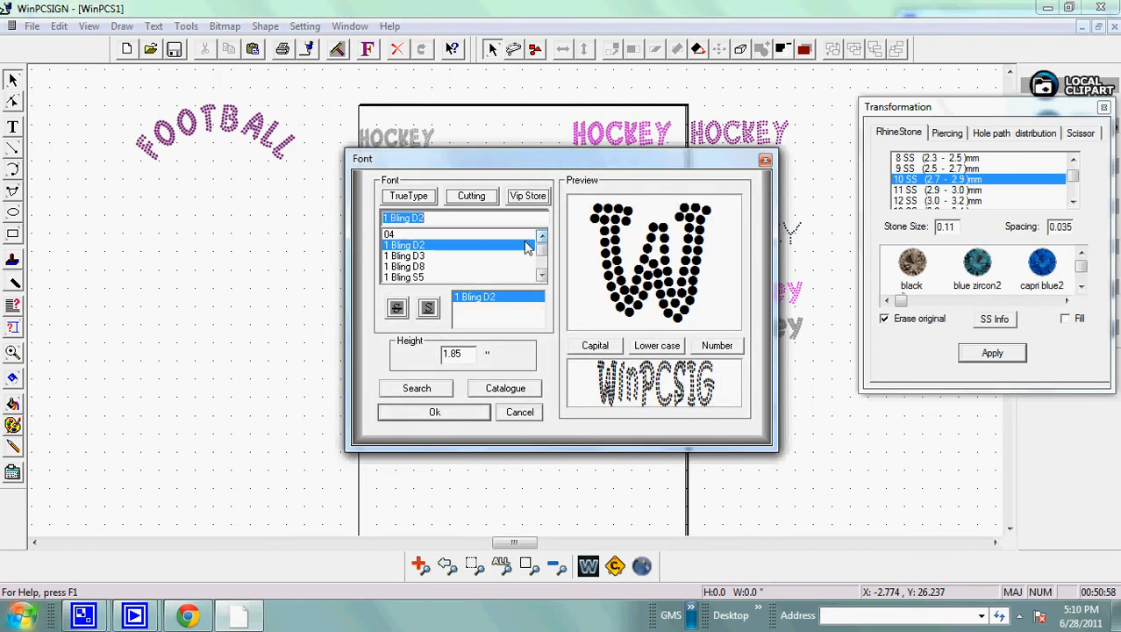
left_click(420, 277)
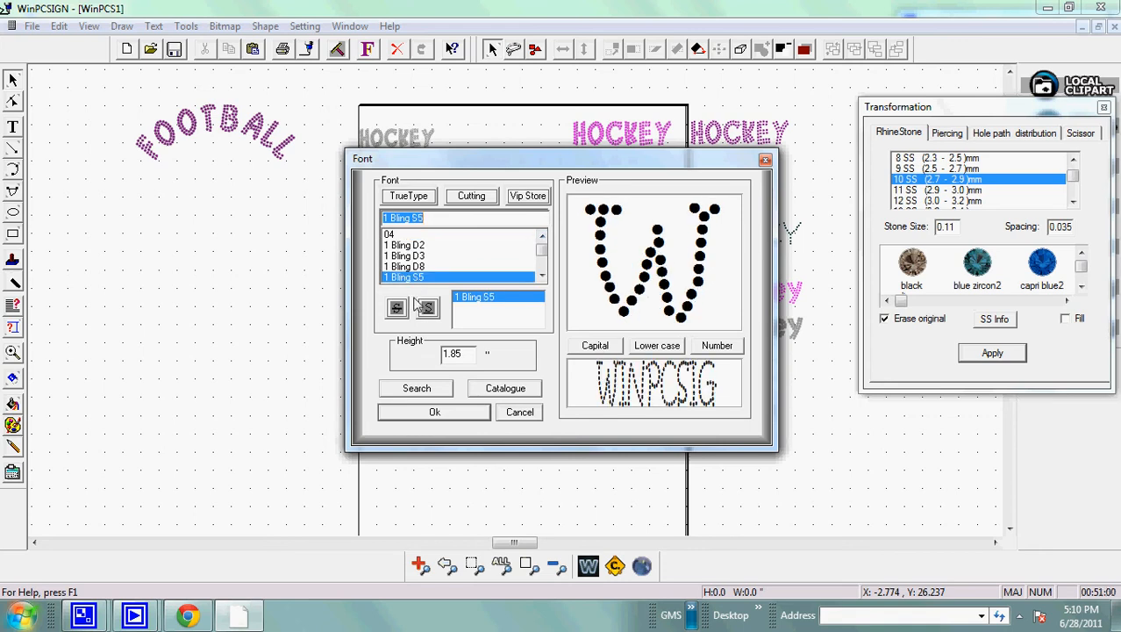
left_click(420, 417)
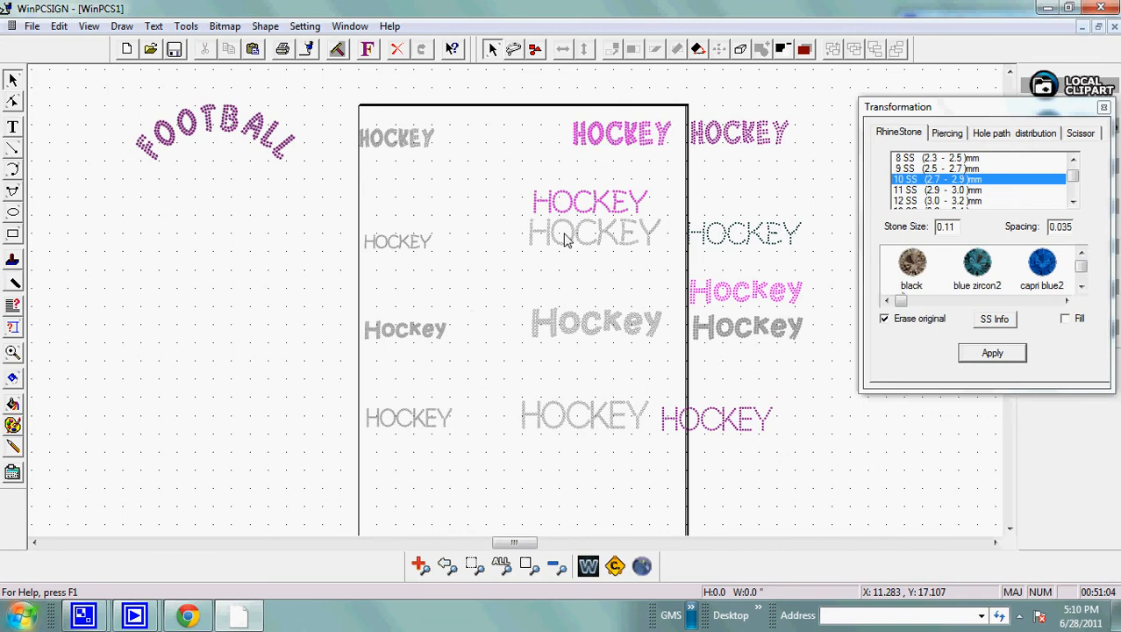
Check the font and height settings of the large gray HOCKEY text in the second row.
left_click(413, 246)
left_click(543, 249)
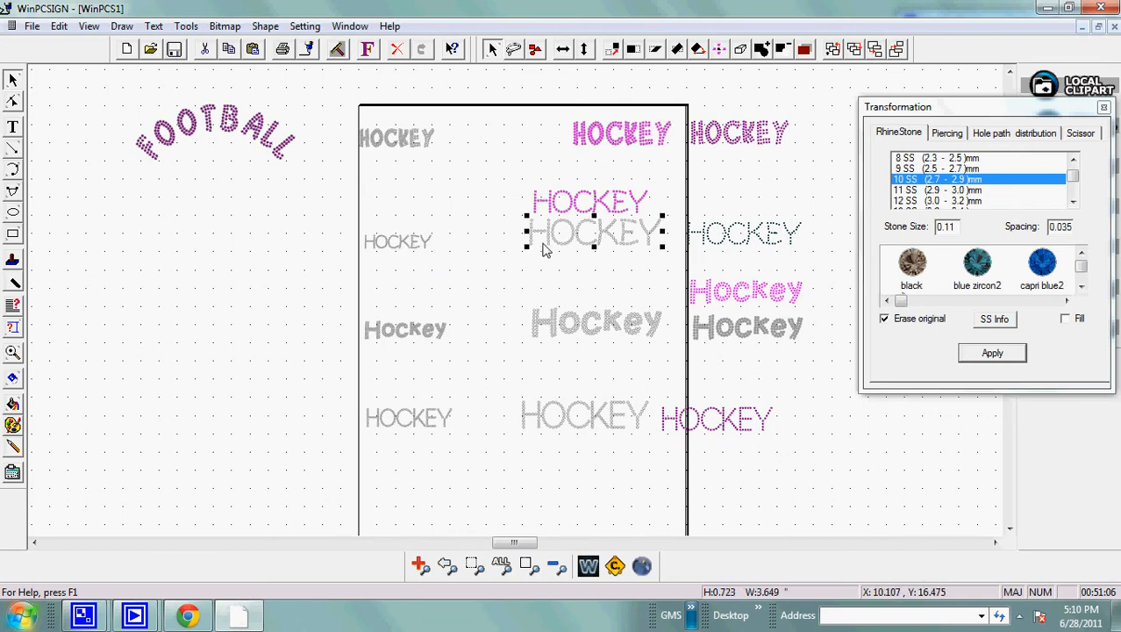
left_click(368, 49)
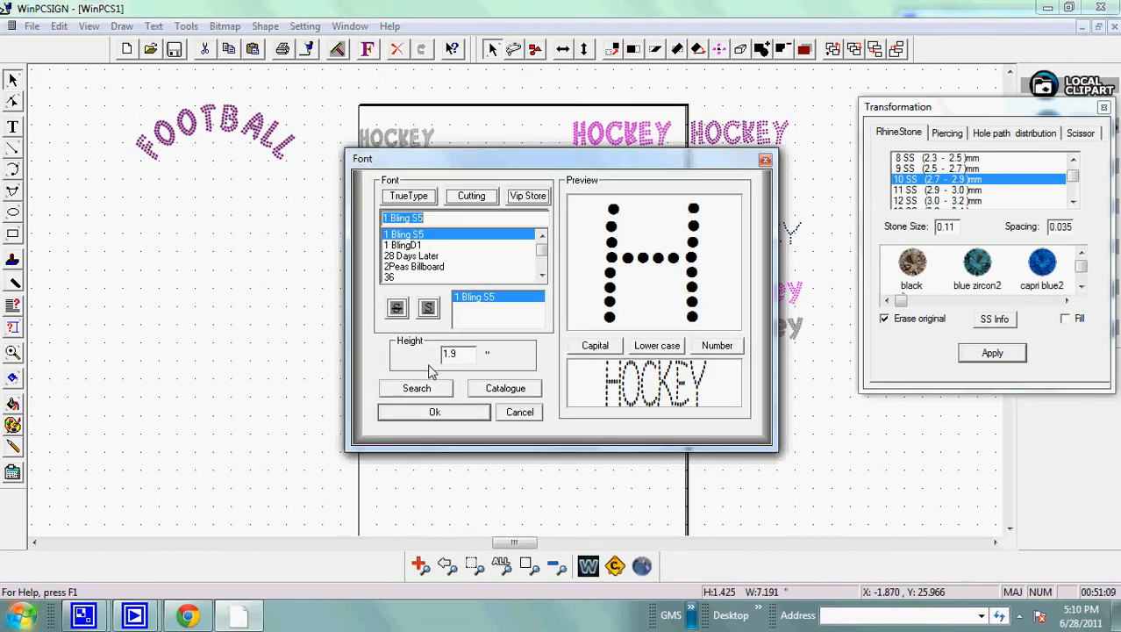
left_click(765, 162)
left_click(200, 258)
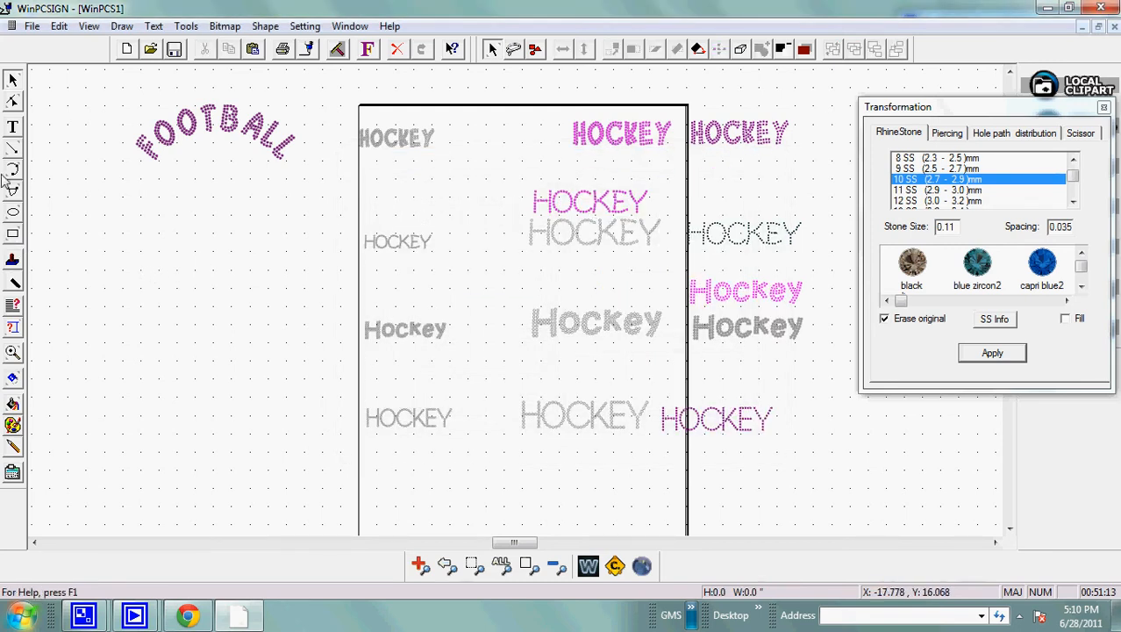
Add the text LOVE in the empty area below the arched FOOTBALL text.
left_click(12, 128)
left_click(111, 272)
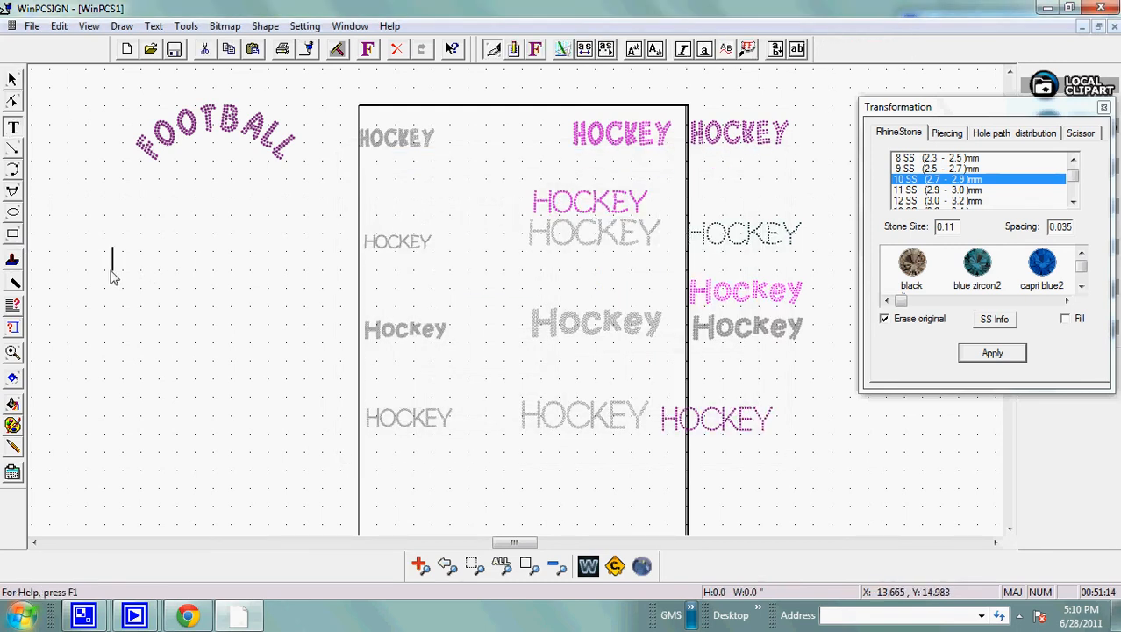
type("LOVE")
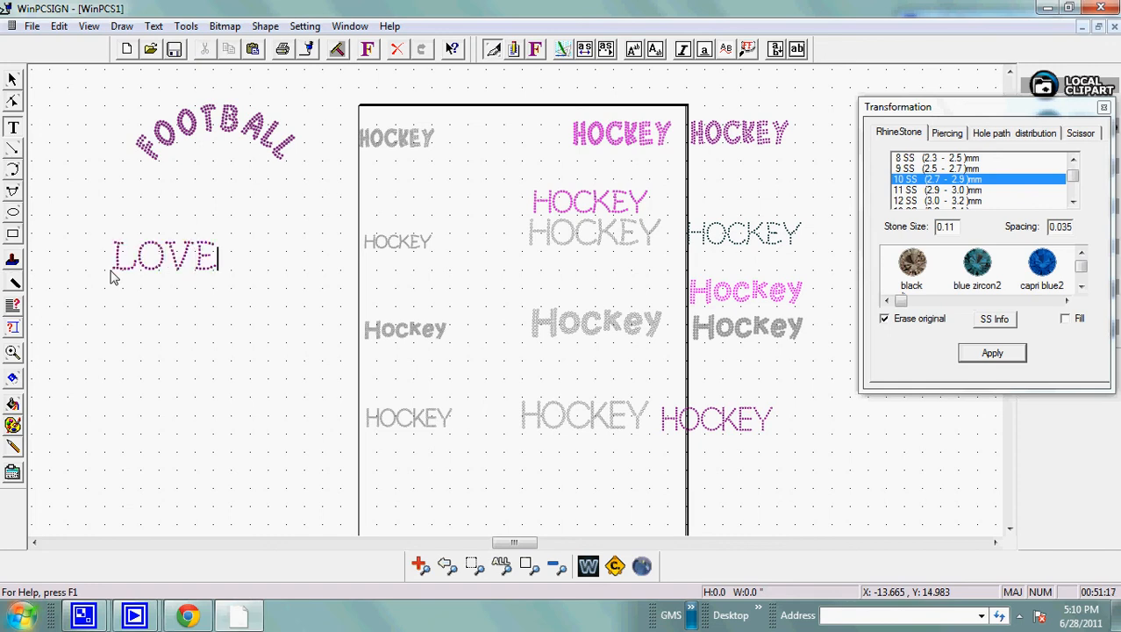
left_click(12, 79)
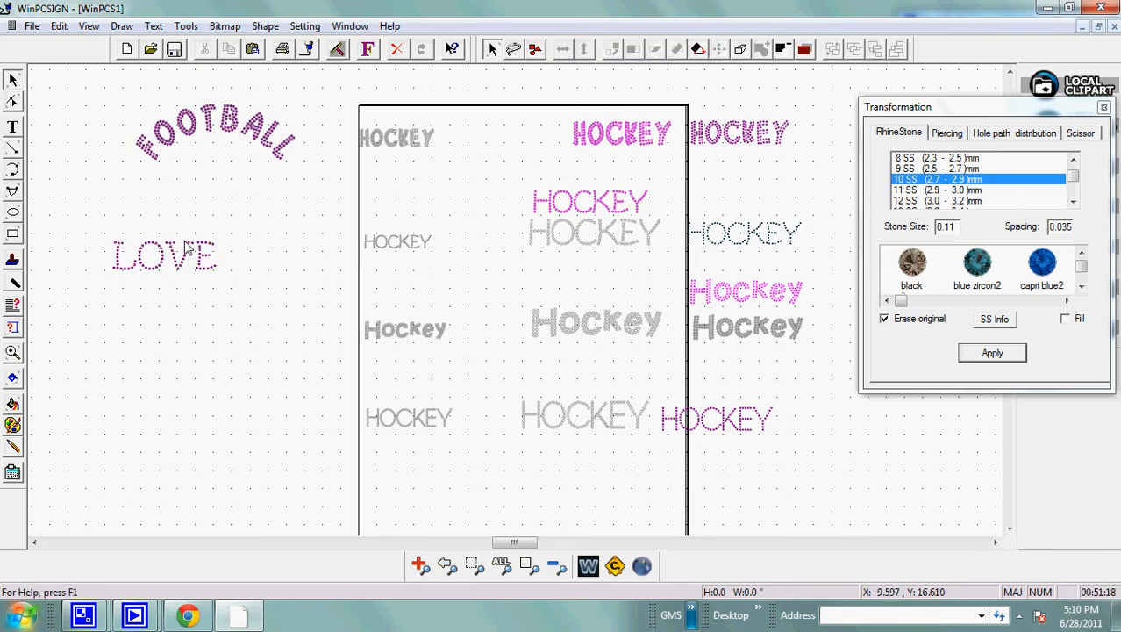
Set the LOVE text's font height to 1.9 inches and move it right, beneath FOOTBALL.
left_click(367, 50)
double_click(466, 353)
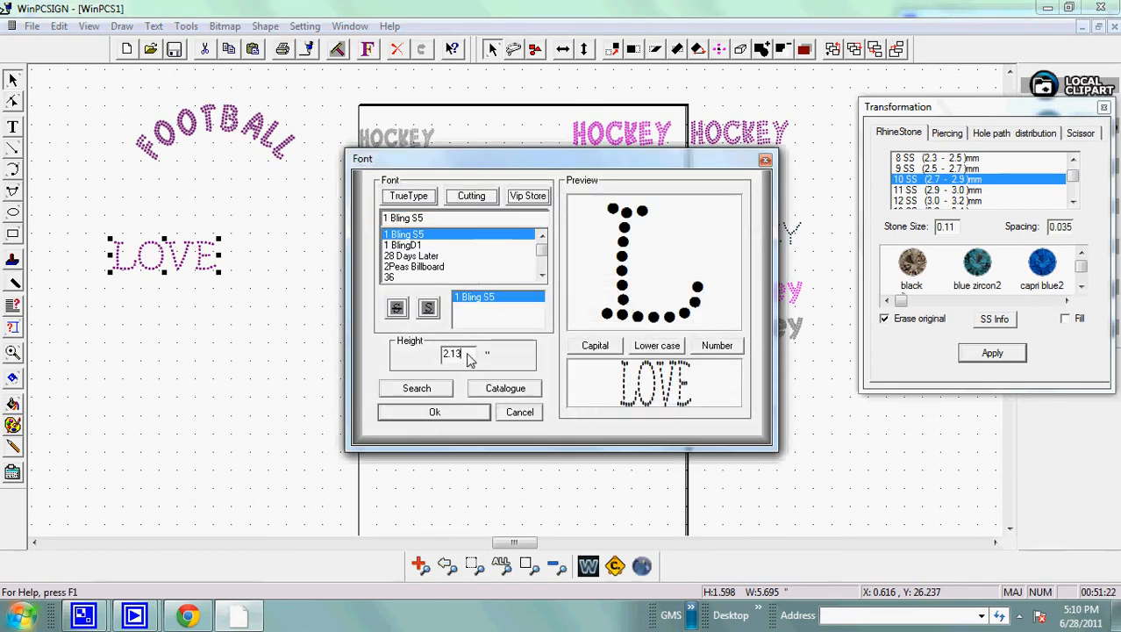
type("1.9")
left_click(434, 413)
left_click_drag(163, 262, 233, 260)
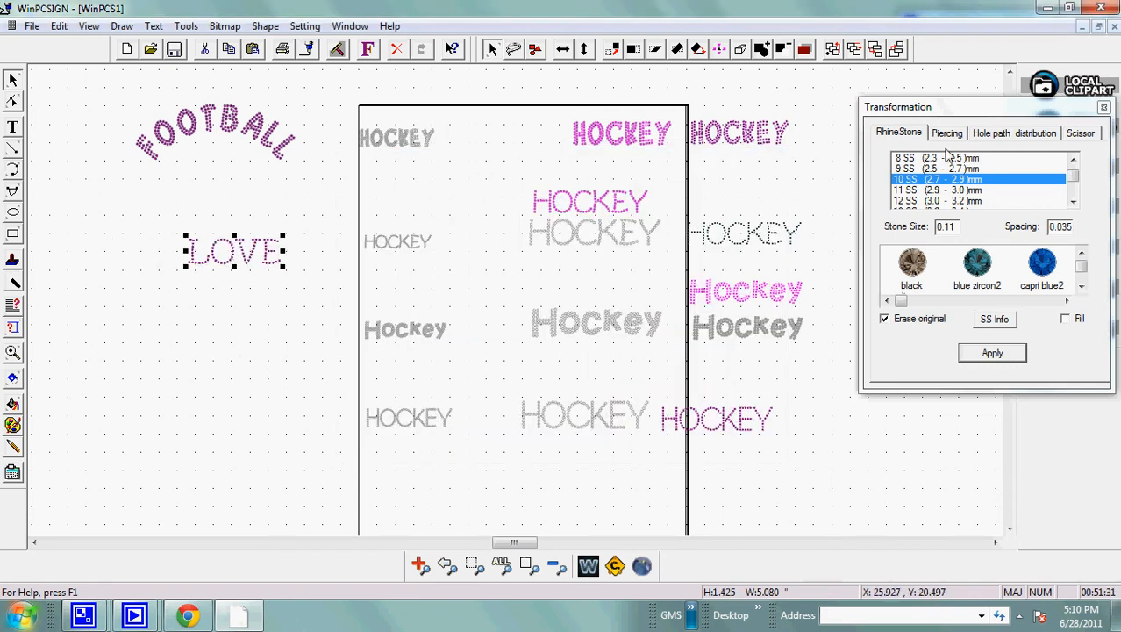
Turn the LOVE text into 13 SS rhinestones with 0.035 spacing, erasing the original.
left_click(1072, 204)
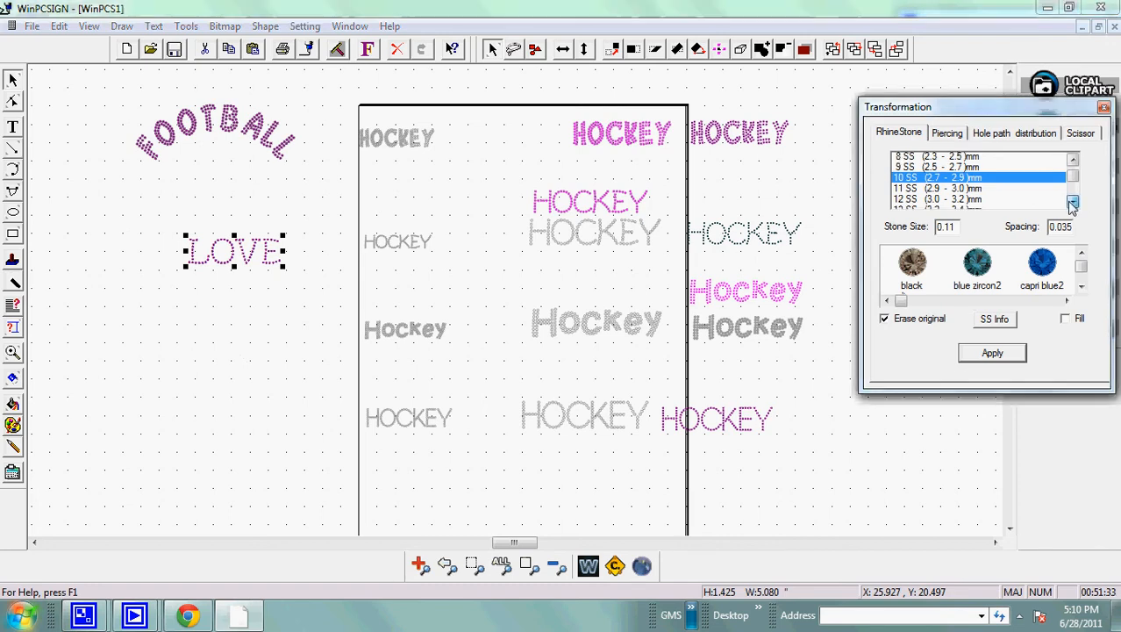
left_click(1072, 204)
left_click(1072, 205)
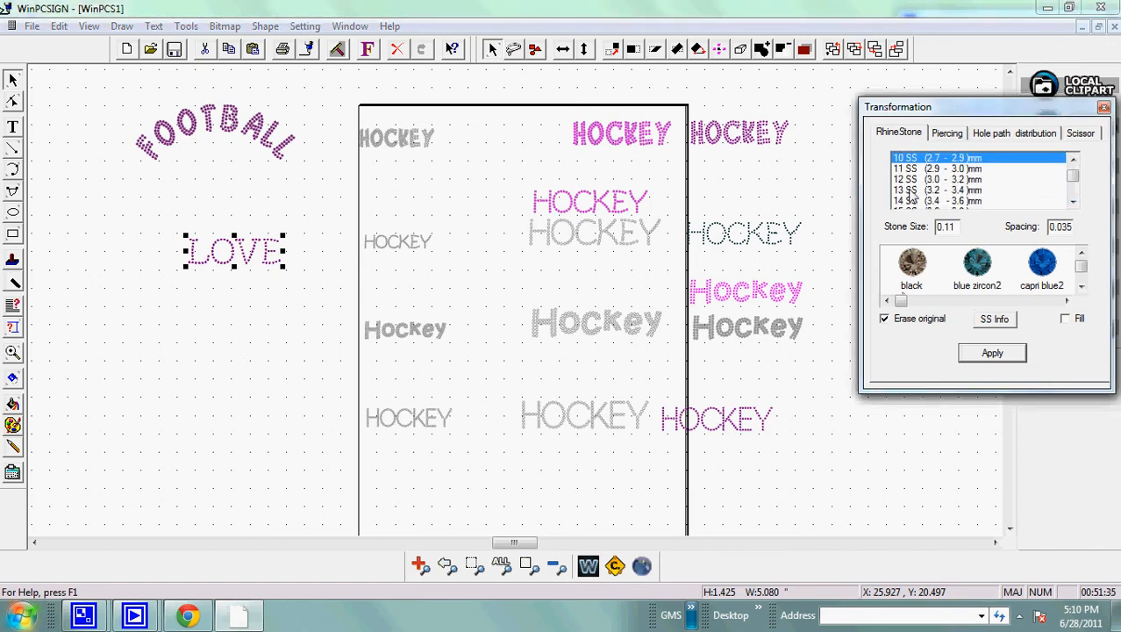
left_click(910, 189)
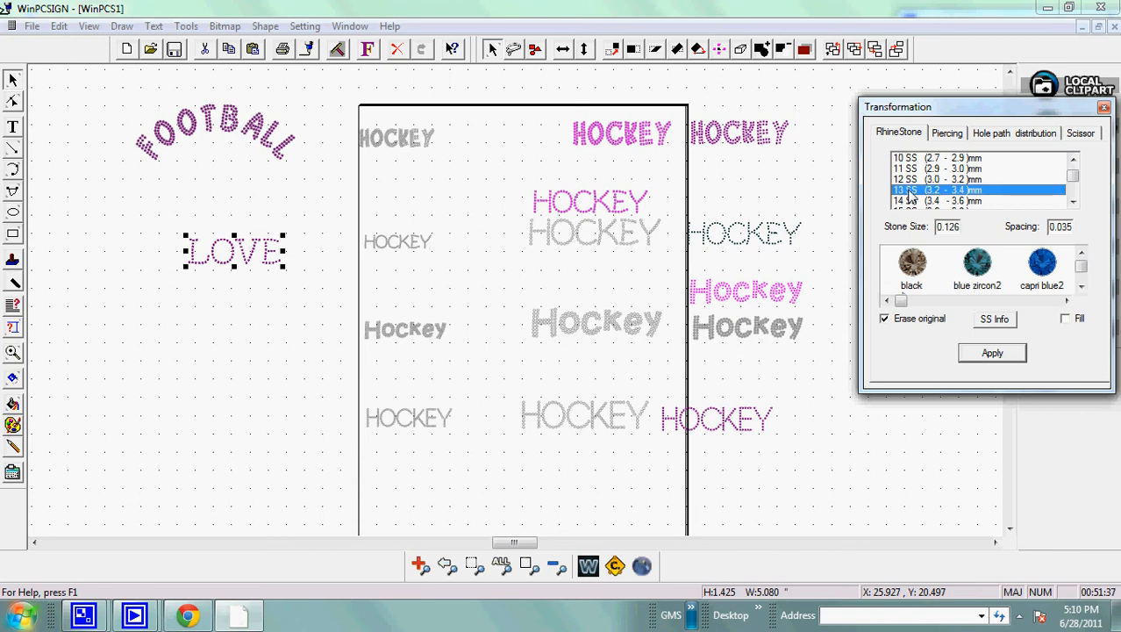
left_click(910, 180)
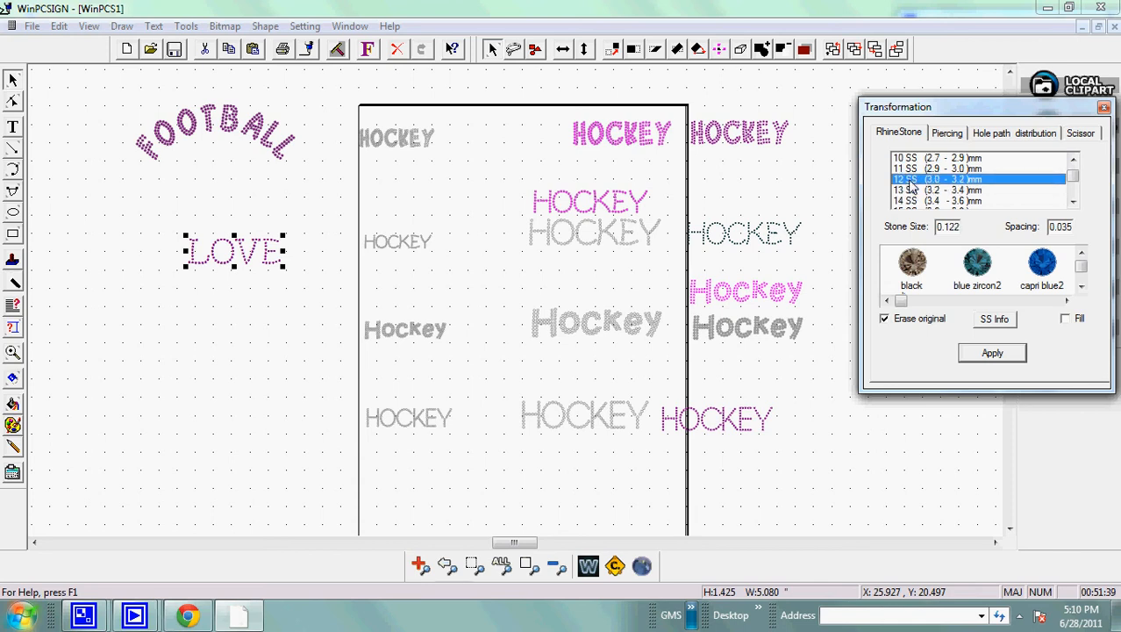
left_click(910, 191)
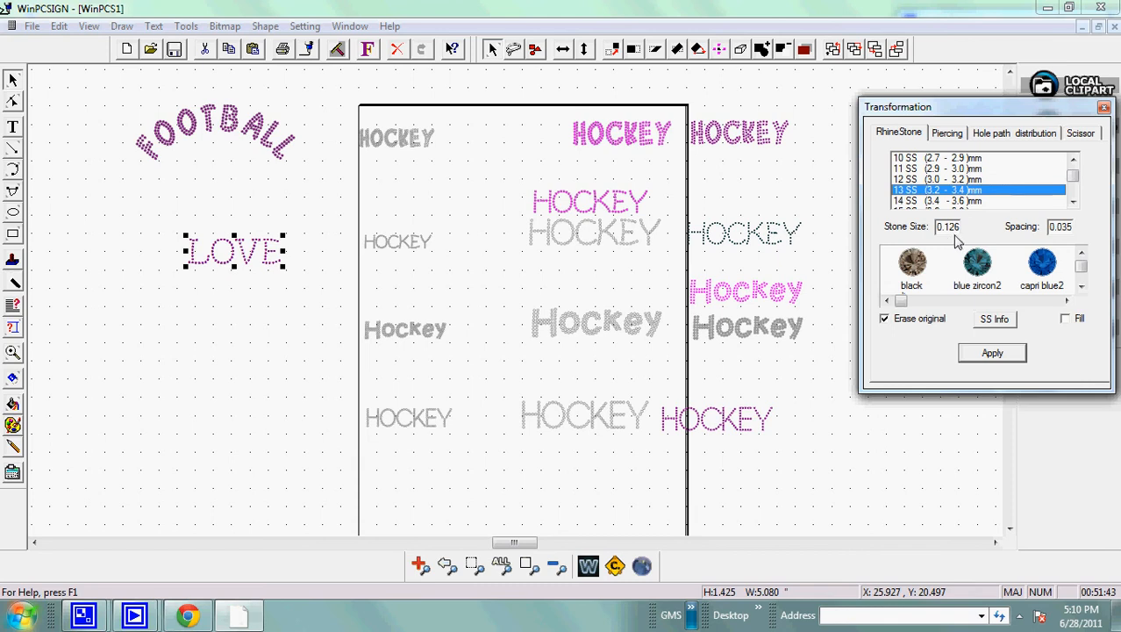
left_click(984, 360)
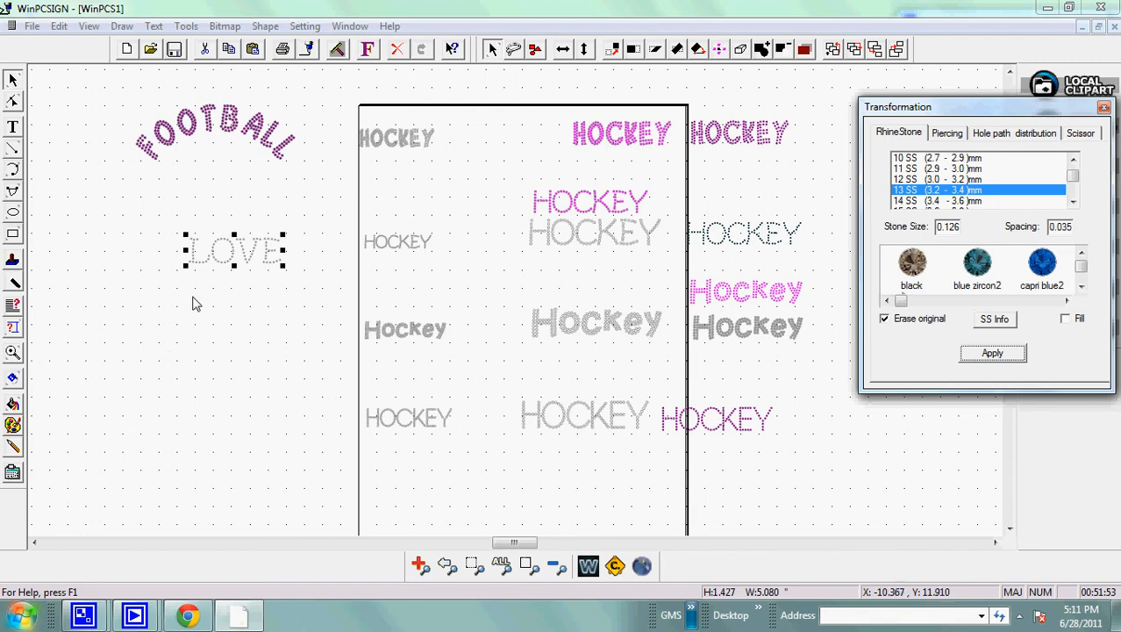
Try to set a different default height for the 1 Bling S5 font.
left_click(370, 49)
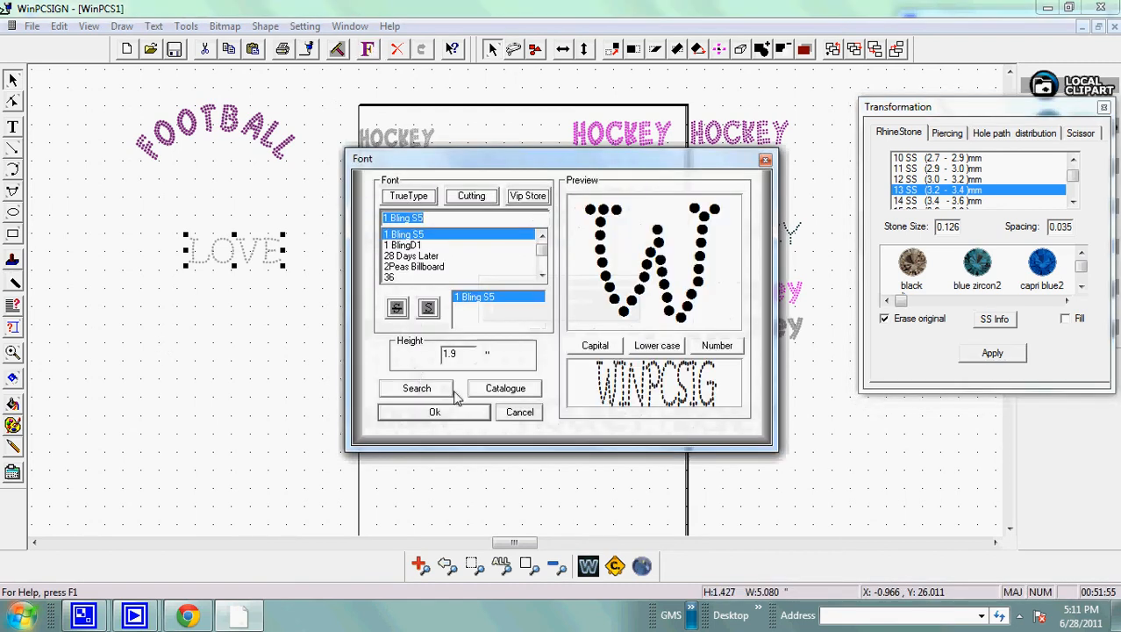
left_click(463, 359)
left_click_drag(465, 356, 353, 373)
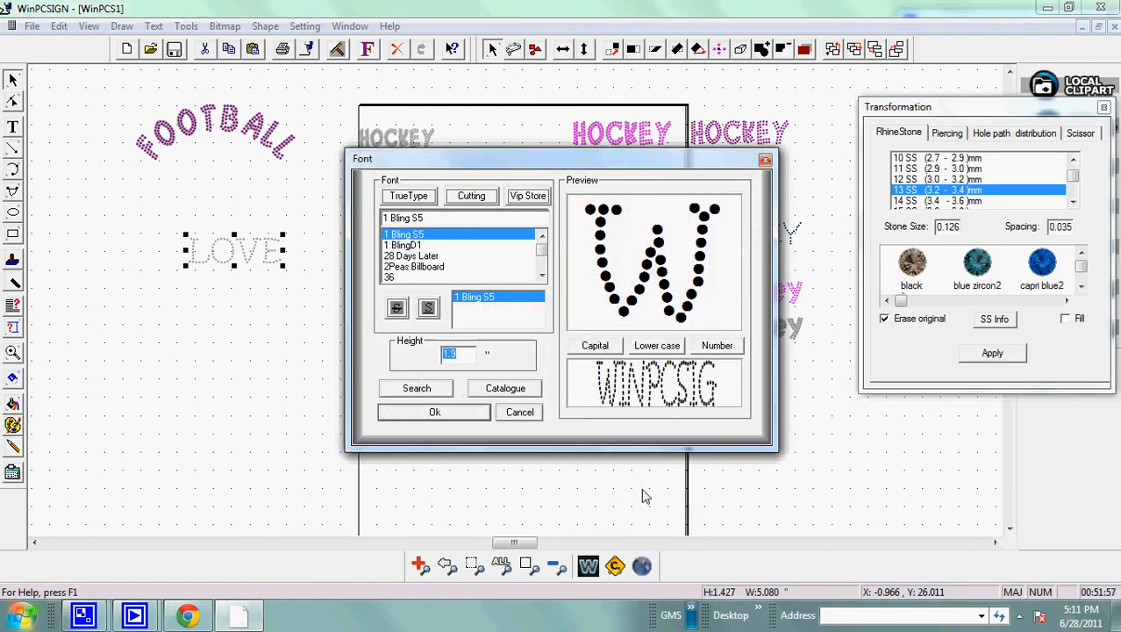
type("1.")
left_click(434, 412)
left_click(255, 340)
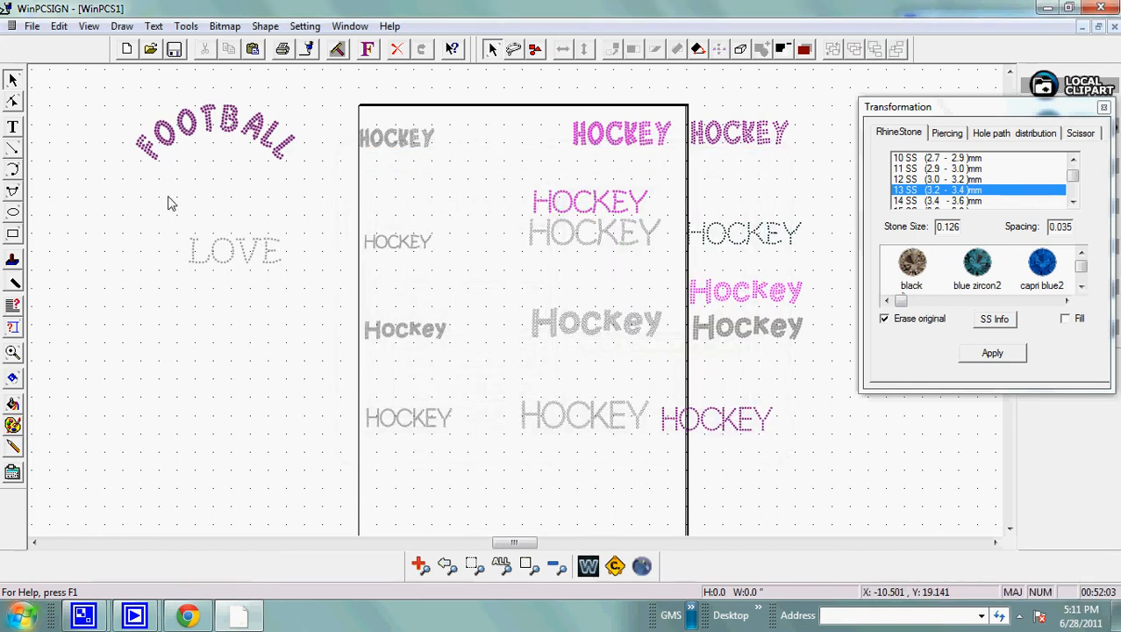
Add a second LOVE text directly below the gray rhinestone LOVE.
left_click_drag(170, 198, 326, 303)
left_click(12, 127)
left_click(174, 305)
type("LOVE")
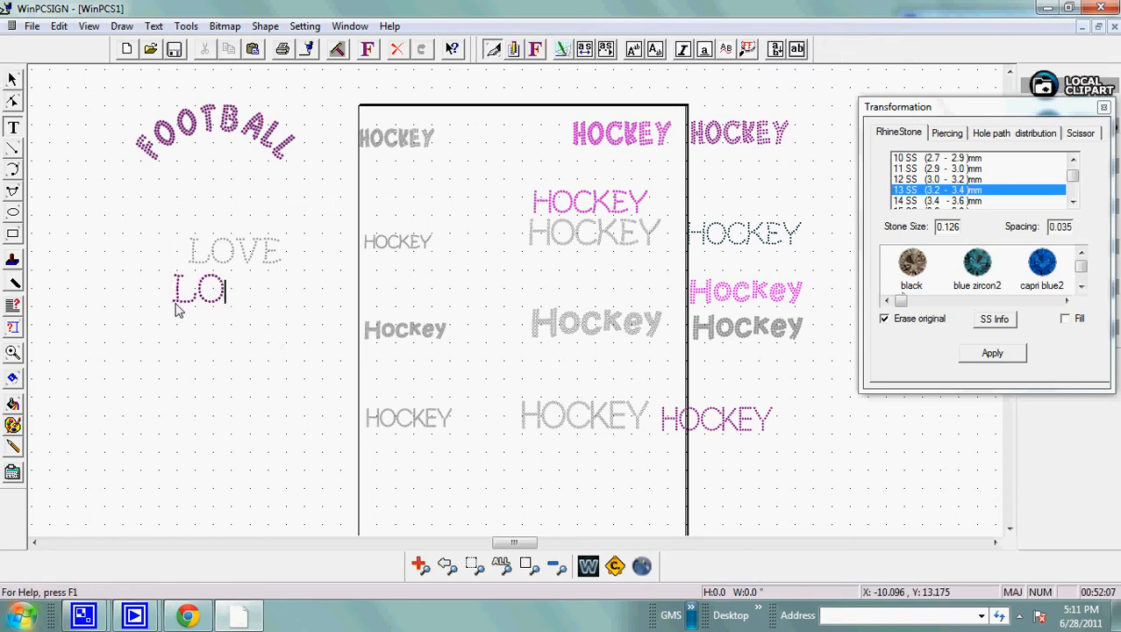
left_click(12, 81)
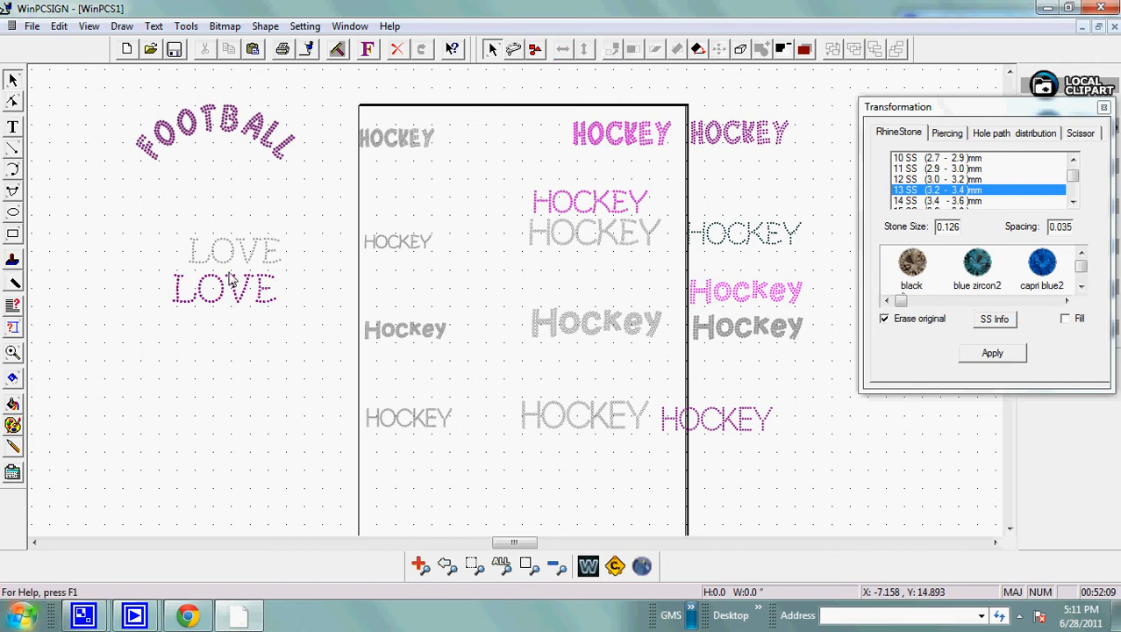
Scale the lower LOVE text down to a font height of 1.627 inches and move it right under the gray LOVE.
left_click(233, 279)
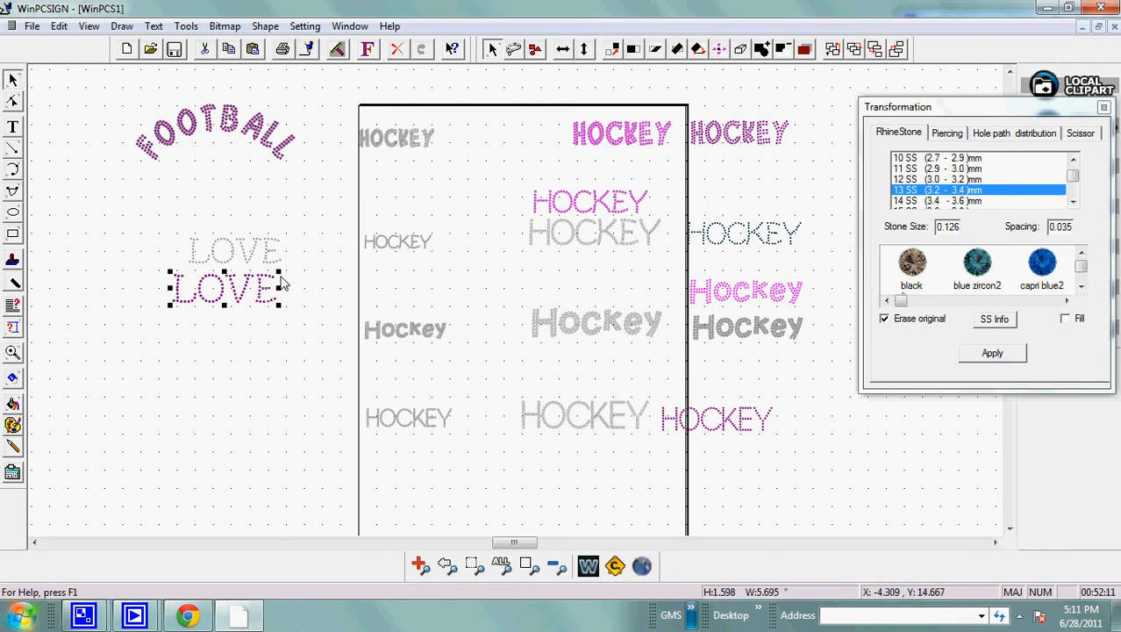
left_click_drag(279, 272, 257, 291)
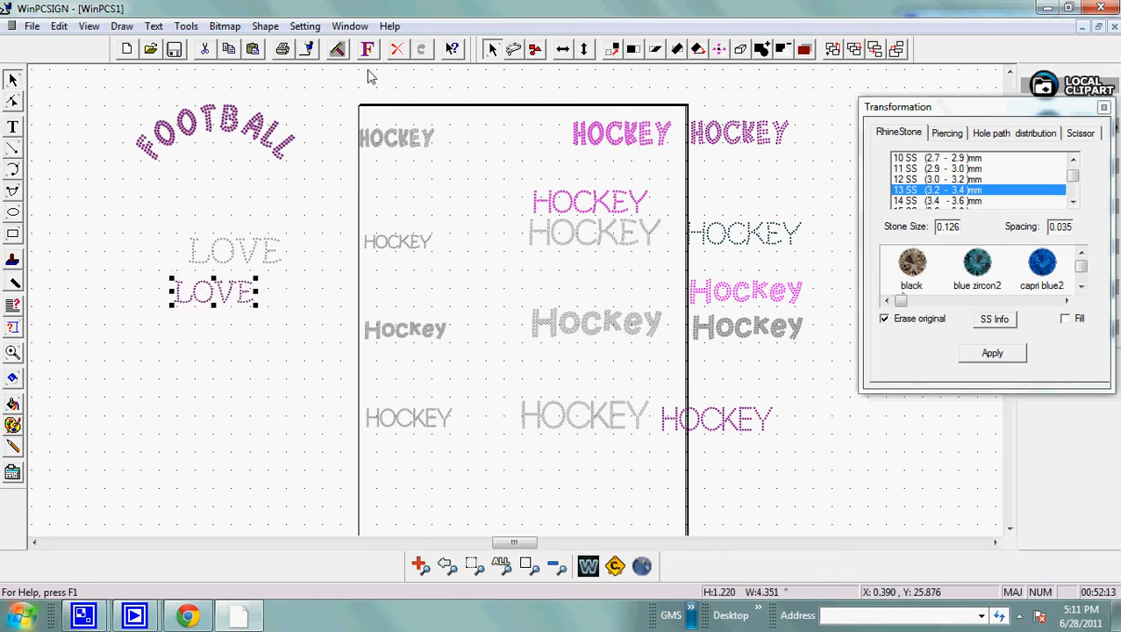
left_click(367, 48)
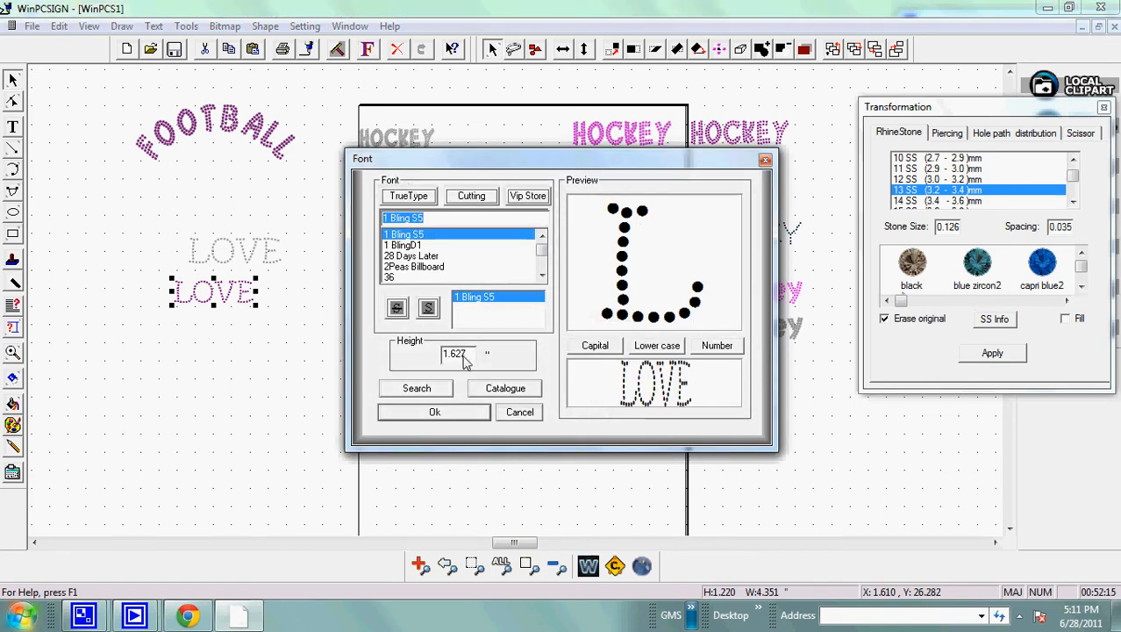
double_click(458, 353)
left_click(436, 412)
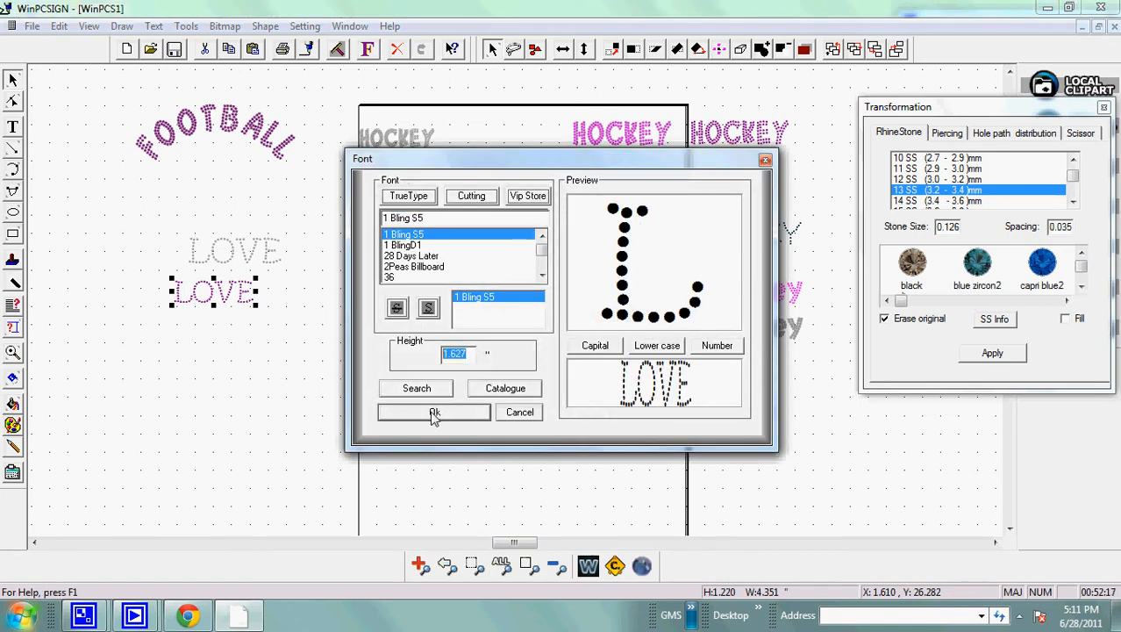
left_click_drag(221, 299, 256, 299)
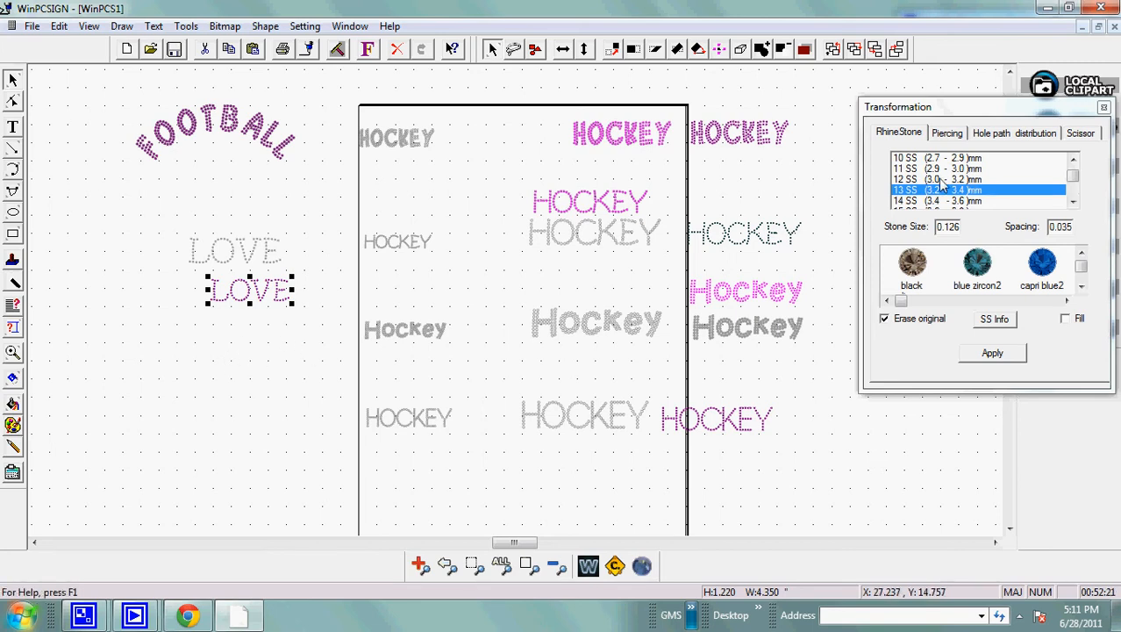
Turn the lower LOVE text into 10 SS rhinestones with 0.035 spacing, erasing the original.
left_click(903, 179)
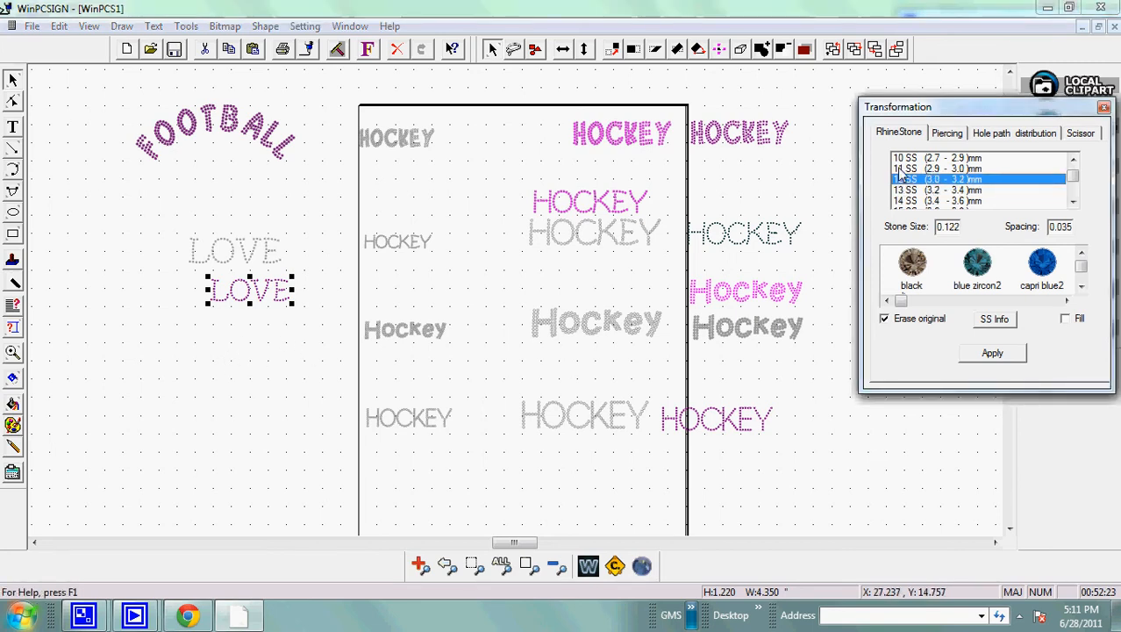
left_click(904, 168)
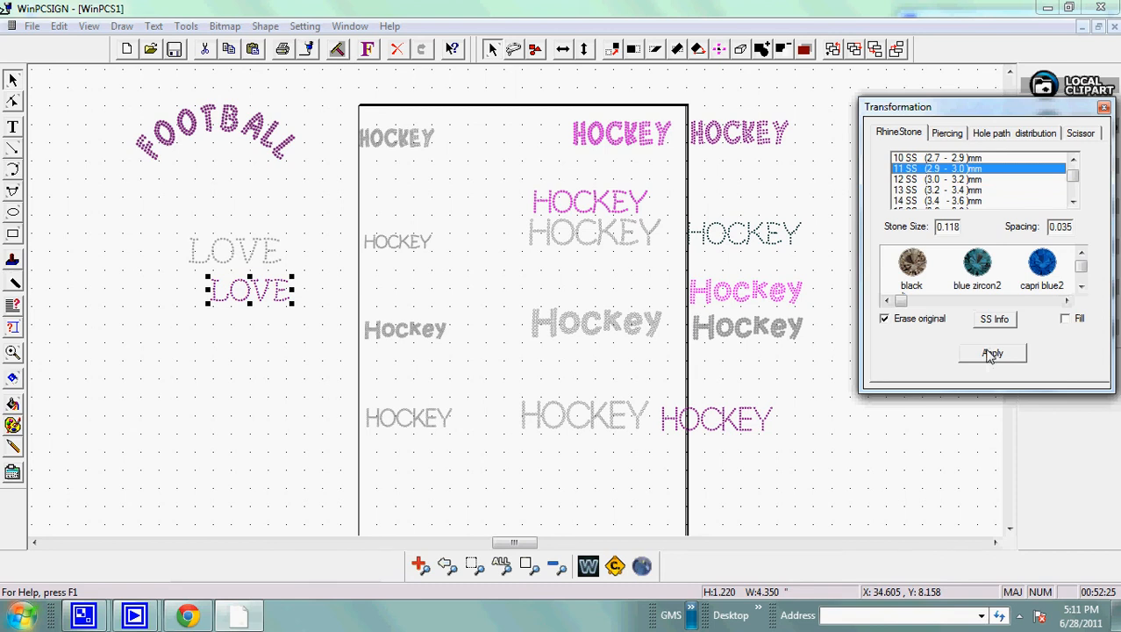
left_click(921, 158)
left_click(979, 356)
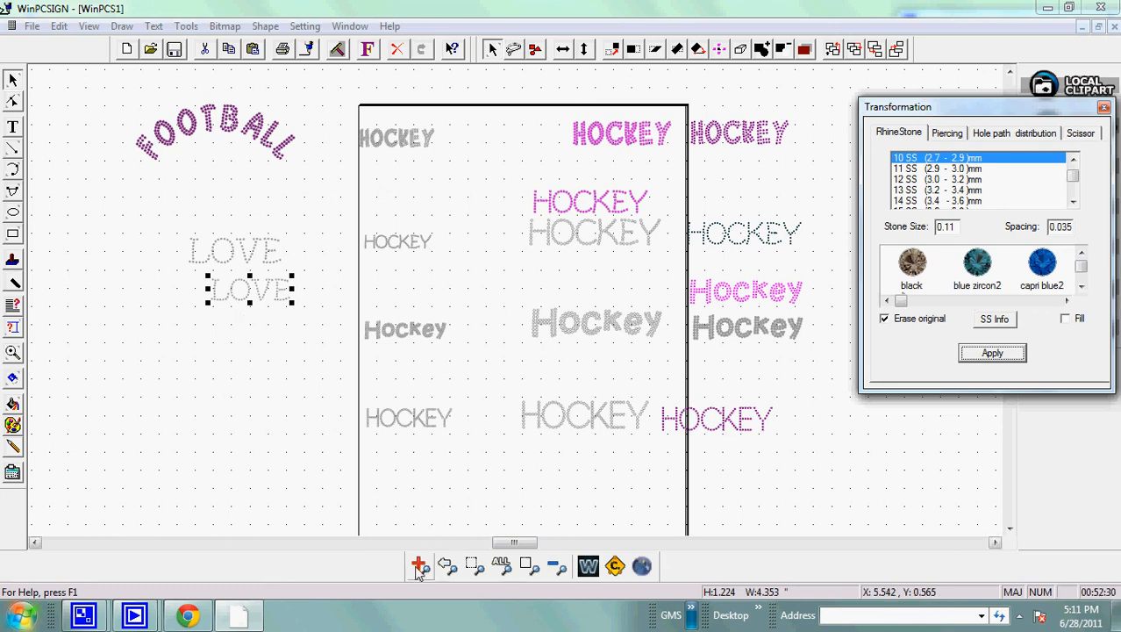
Examine the stone spacing of the lower rhinestone LOVE up close and check its overall size.
left_click(418, 569)
left_click_drag(200, 275, 324, 327)
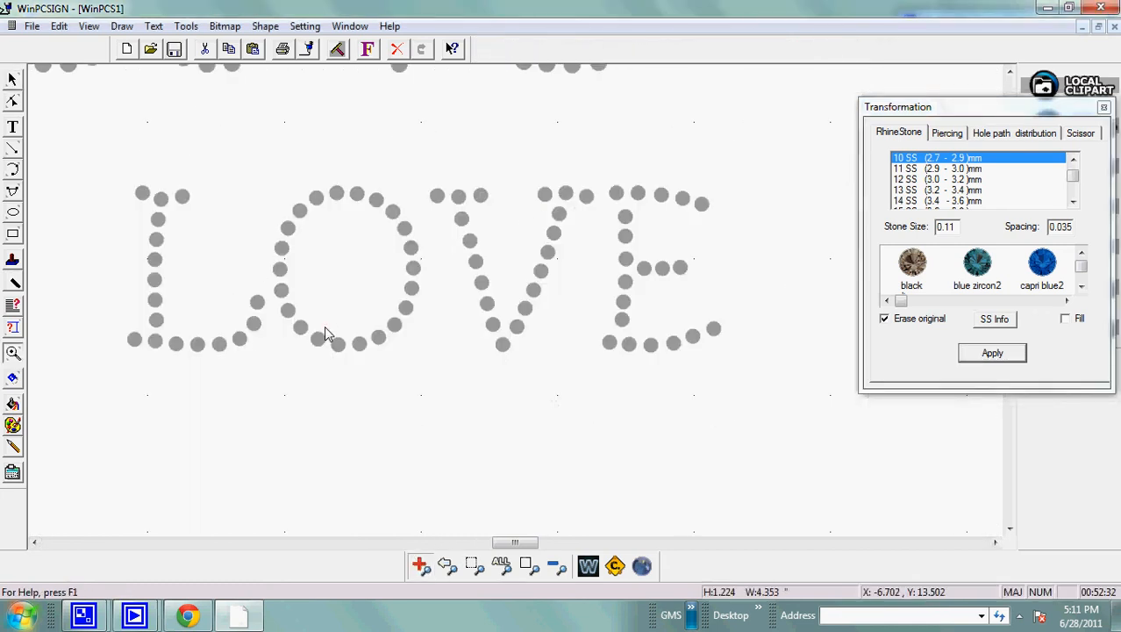
left_click(12, 80)
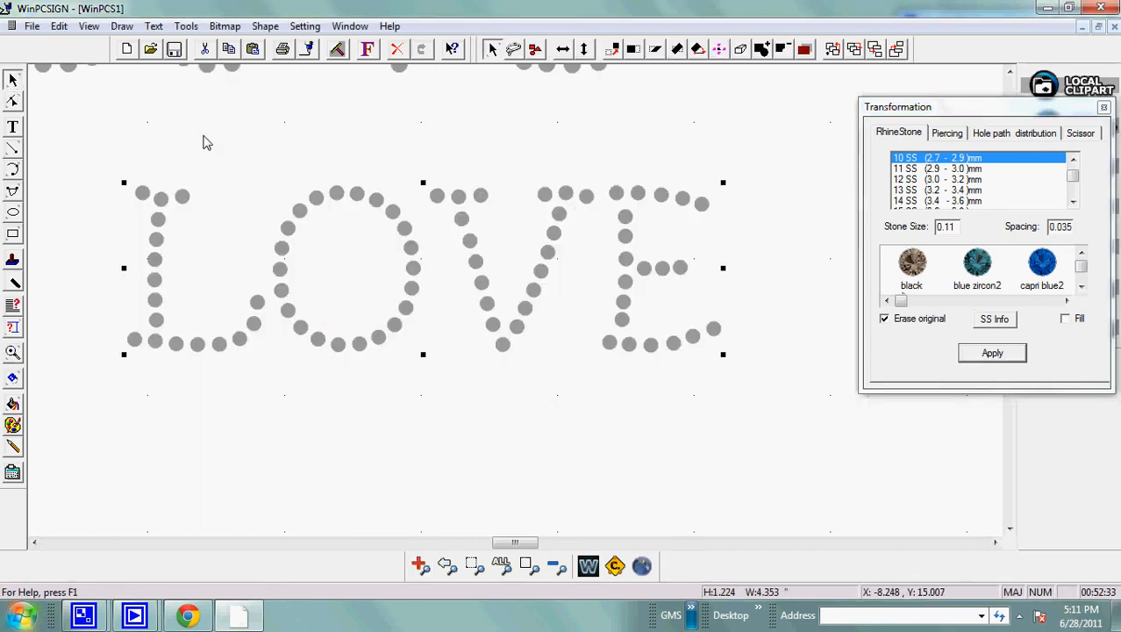
left_click(448, 566)
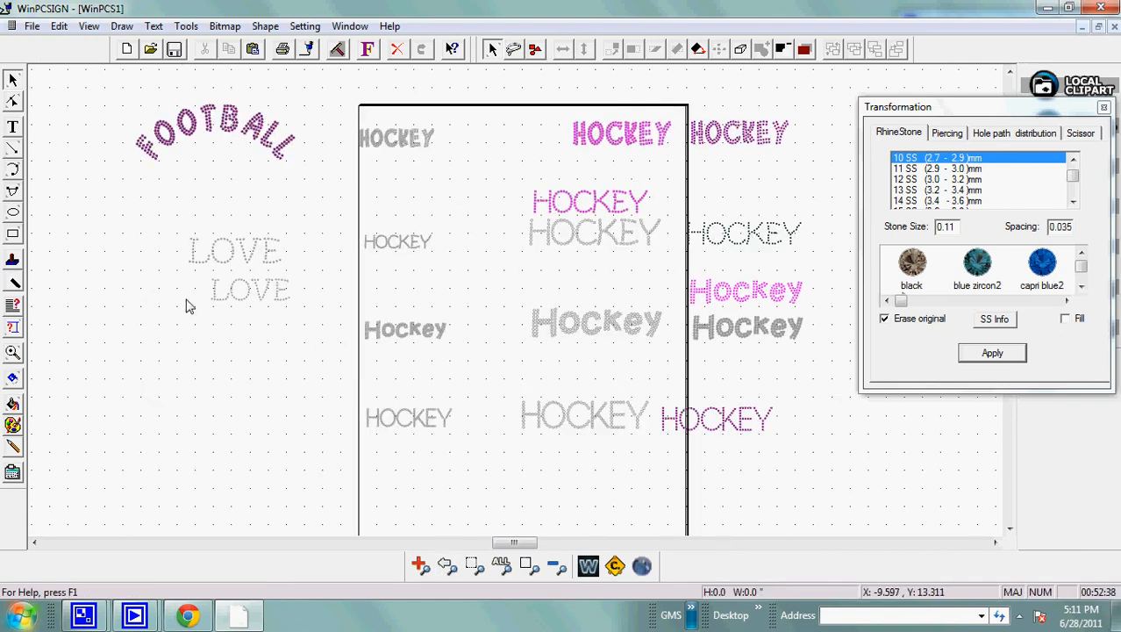
left_click_drag(194, 283, 328, 332)
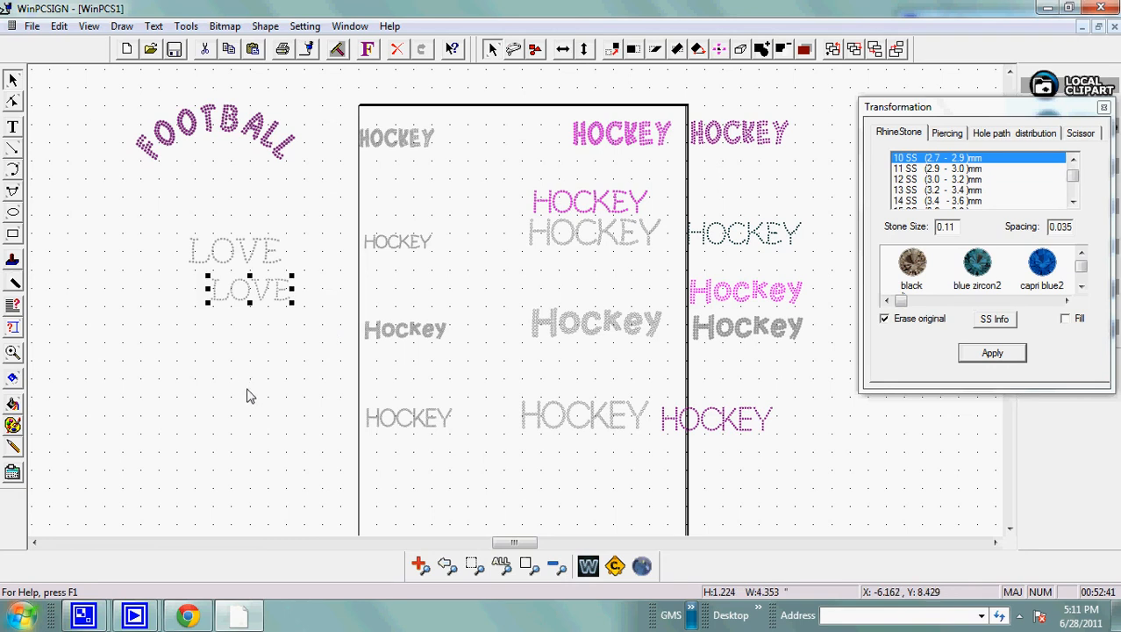
left_click(249, 394)
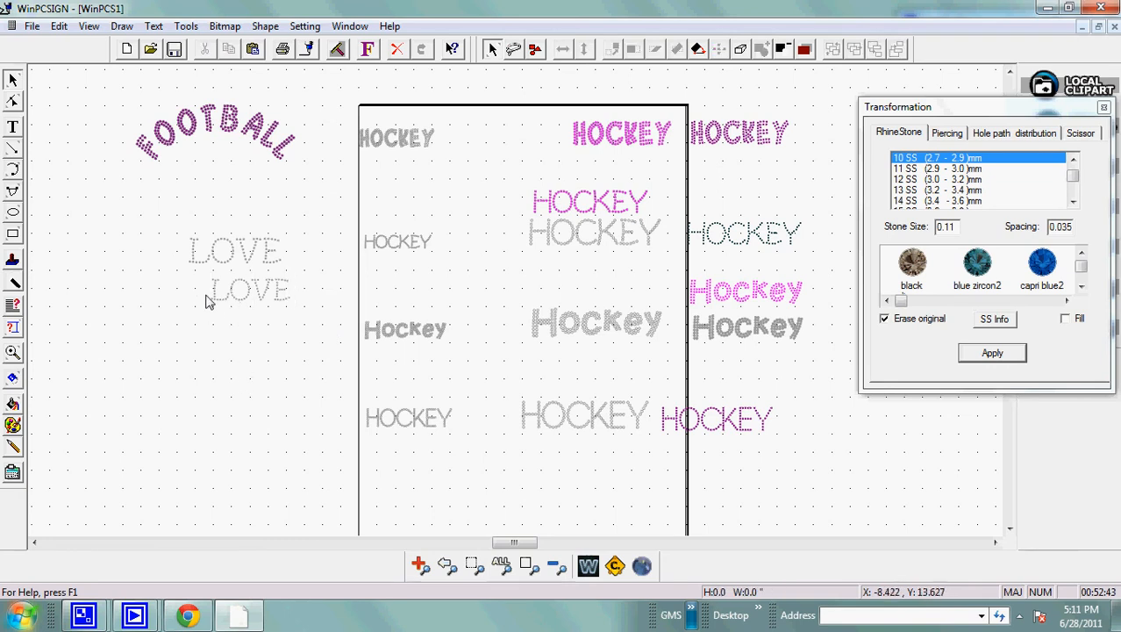
left_click_drag(200, 279, 315, 332)
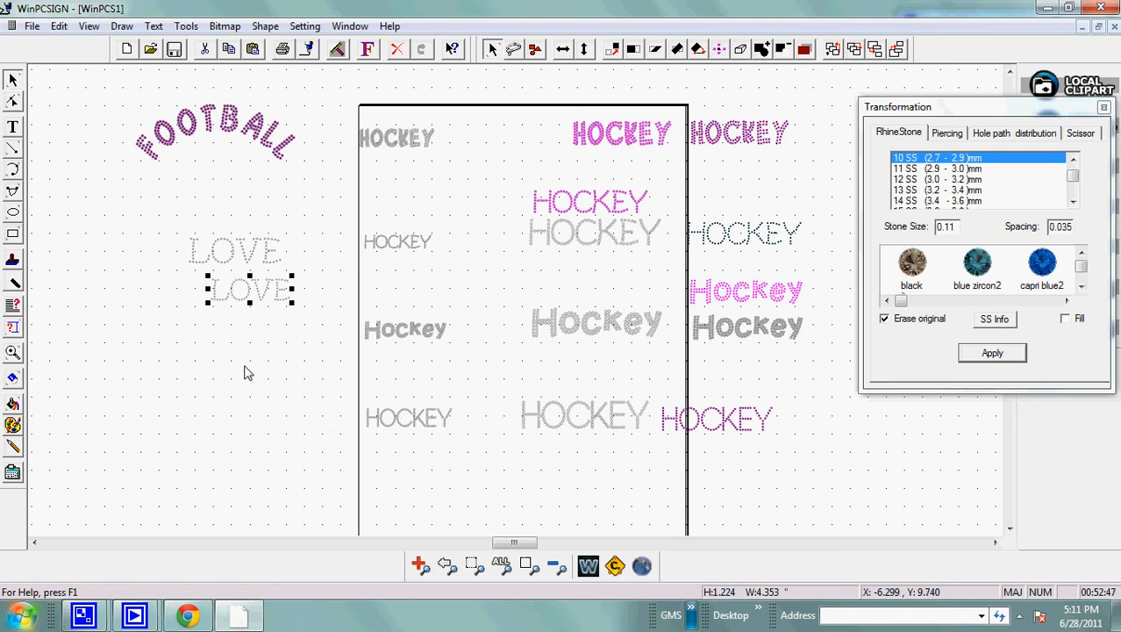
left_click(231, 241)
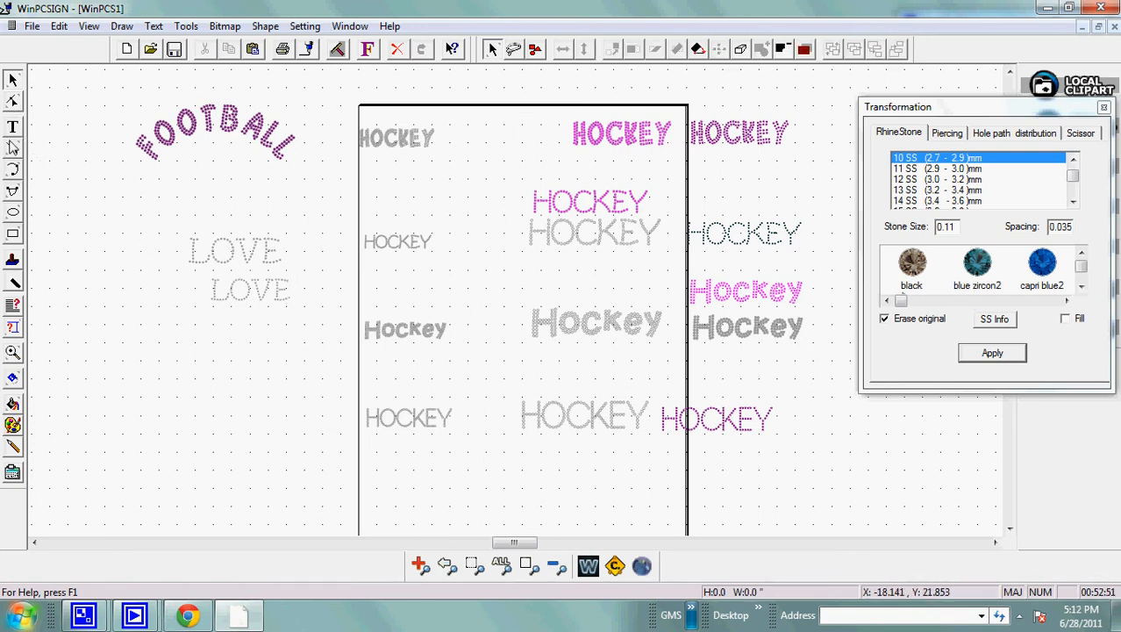
Move the small gray HOCKEY up and put the large gray one in its place, scaled down to about 5.93 inches wide.
left_click(391, 243)
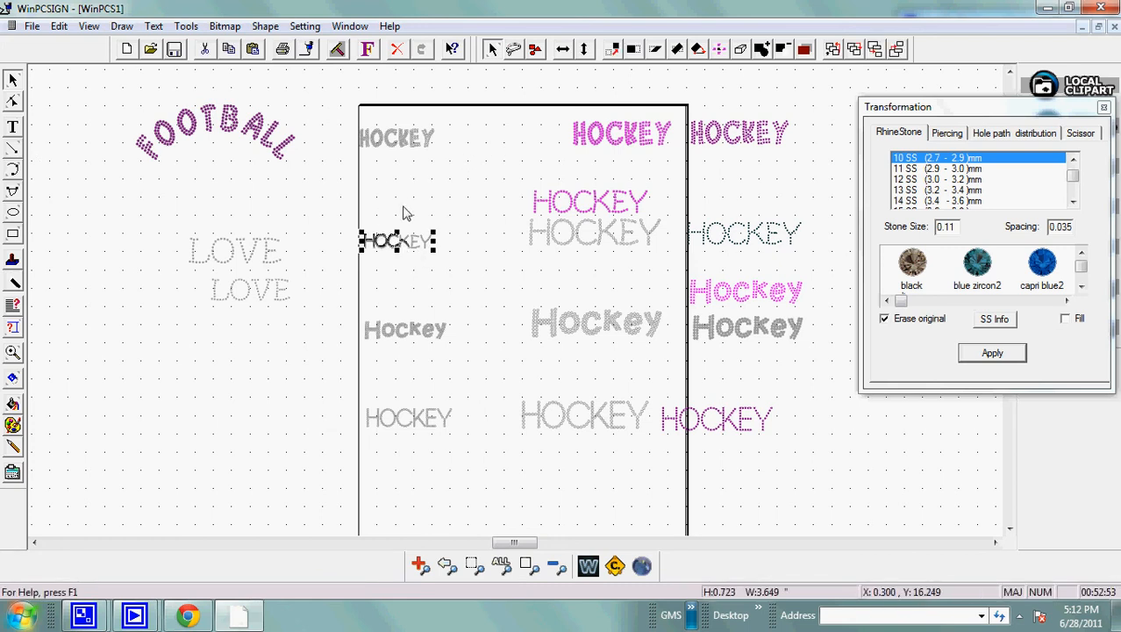
left_click_drag(402, 190, 404, 185)
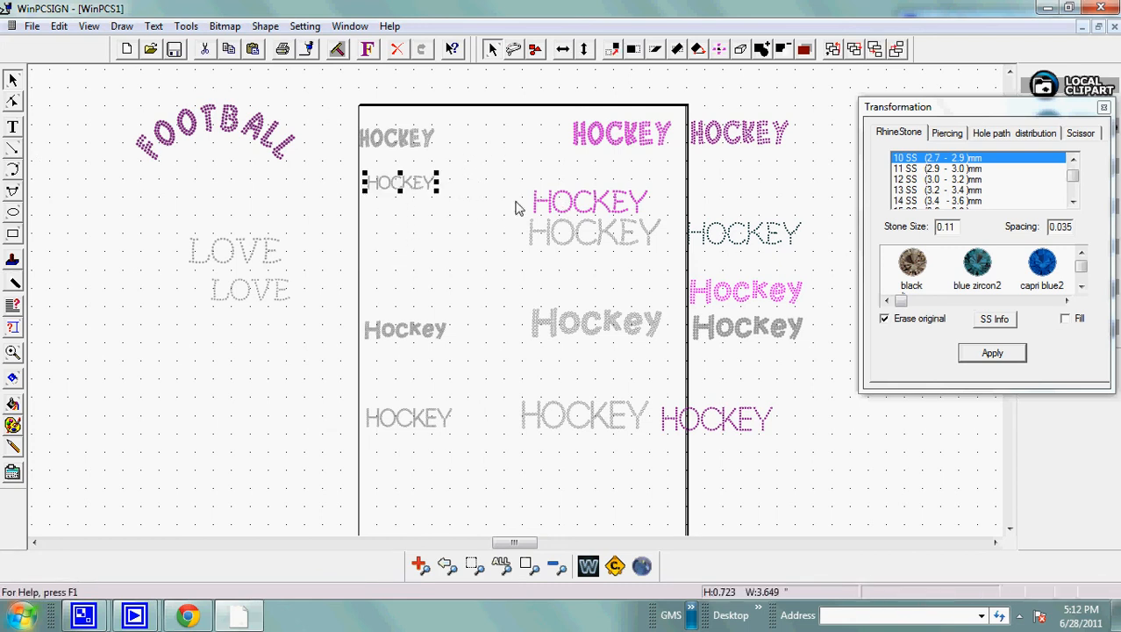
left_click(568, 215)
left_click(588, 228)
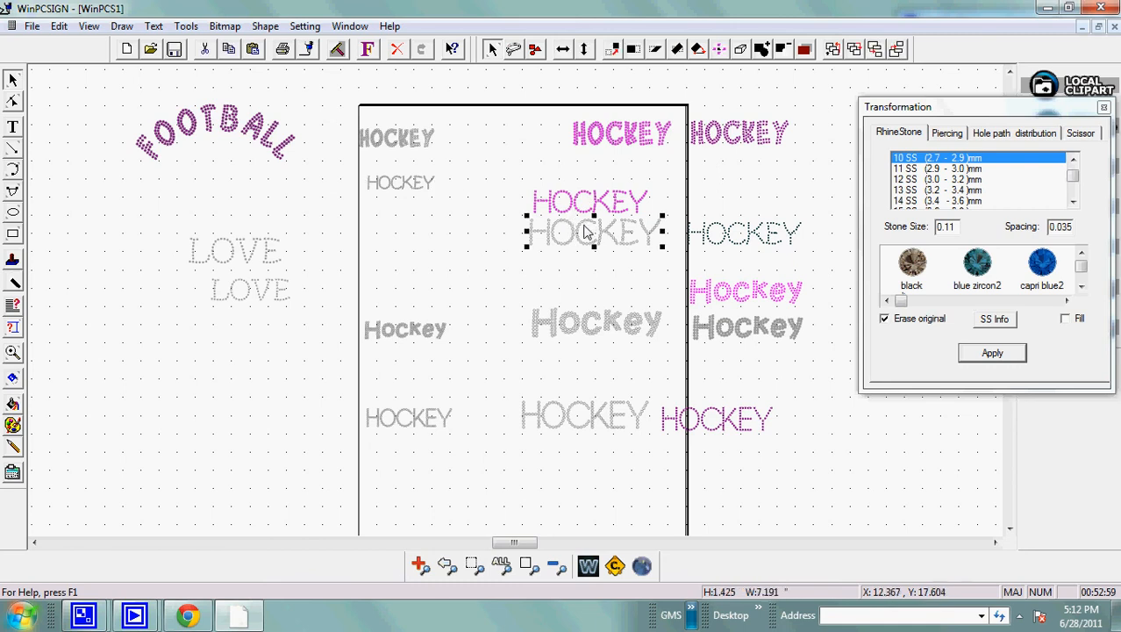
left_click(369, 51)
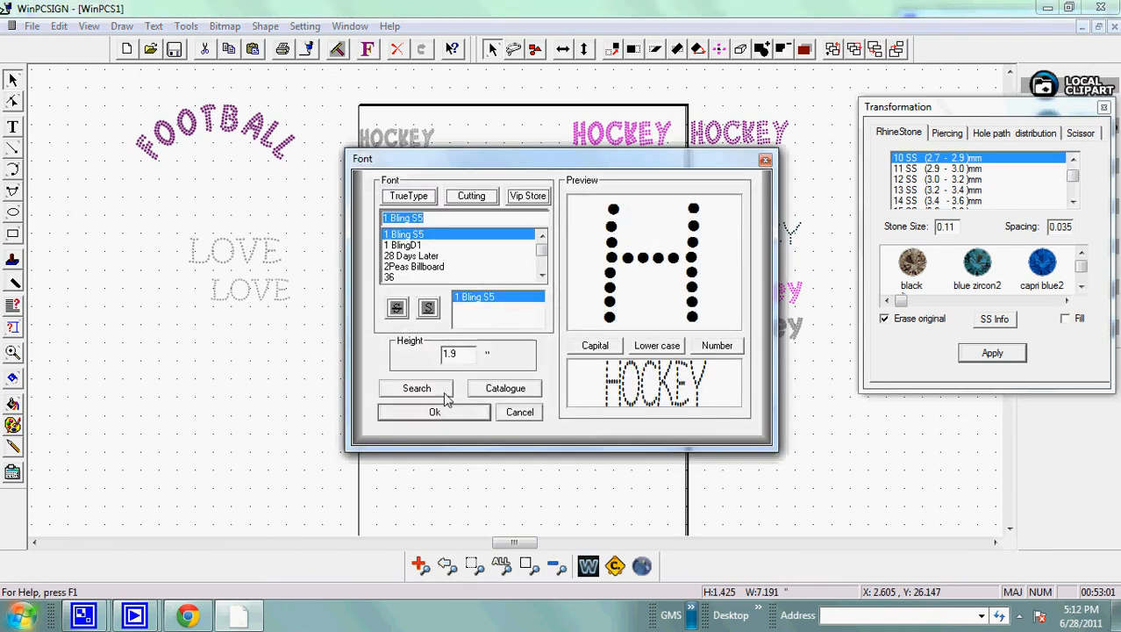
left_click(764, 162)
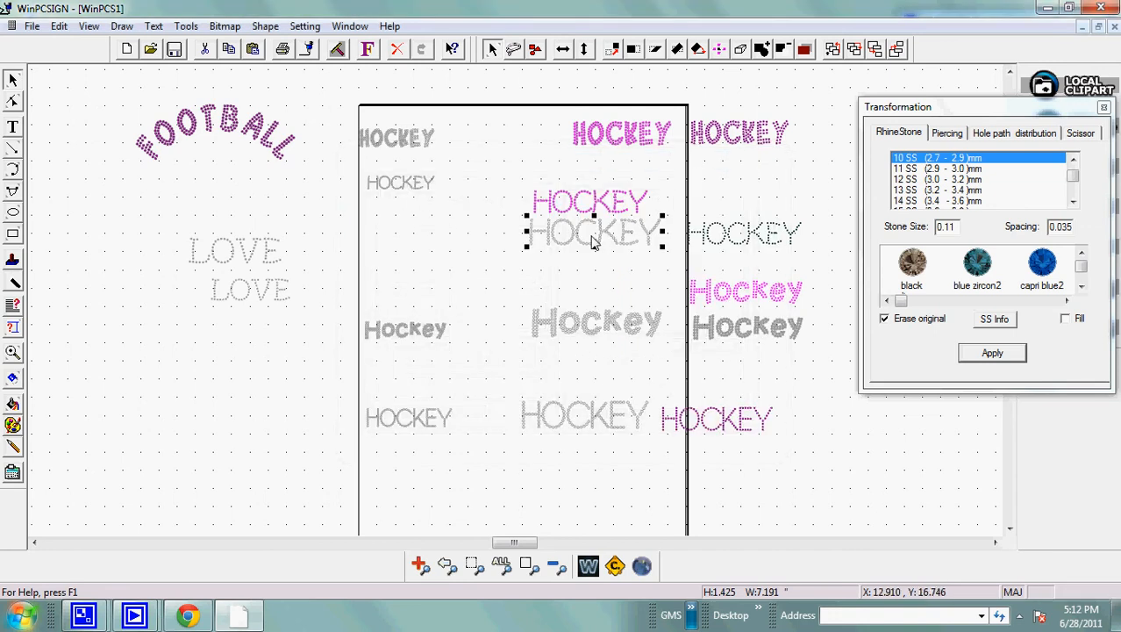
left_click_drag(600, 246, 420, 261)
left_click_drag(489, 240, 465, 246)
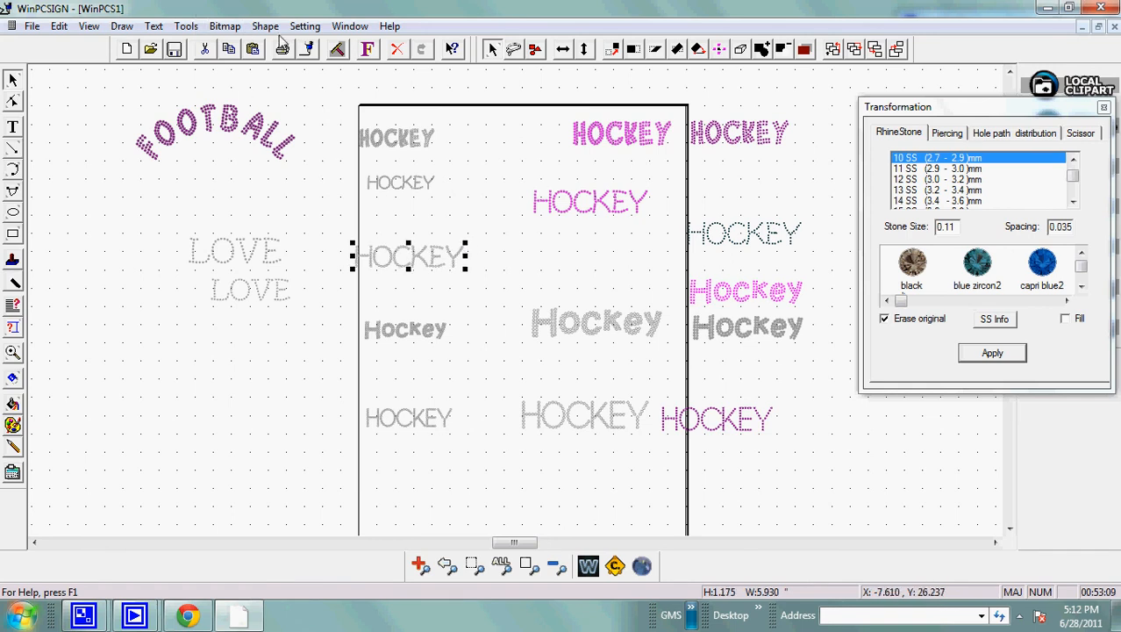
Convert the scaled-down gray HOCKEY text to paths and check the size of a single dot in its Y.
left_click(153, 27)
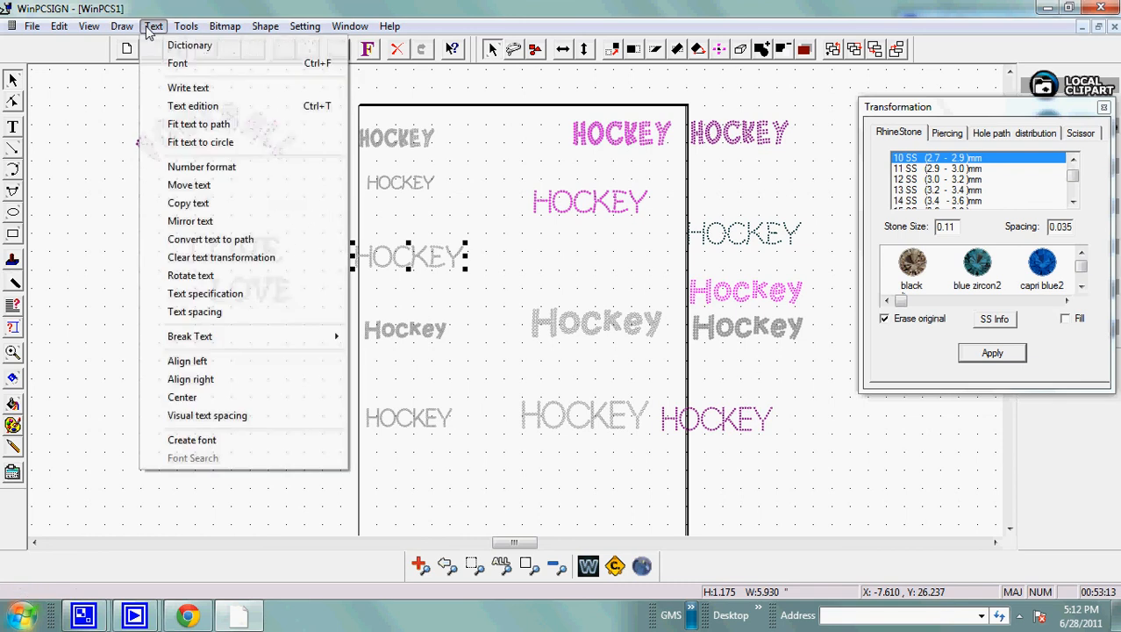
left_click(200, 239)
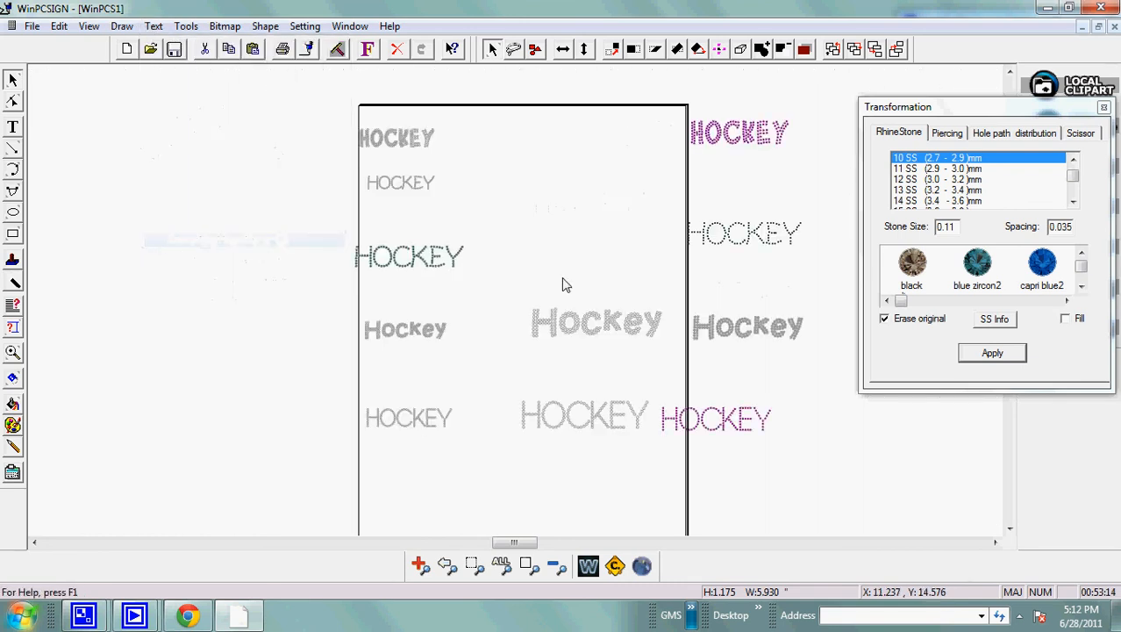
left_click(488, 254)
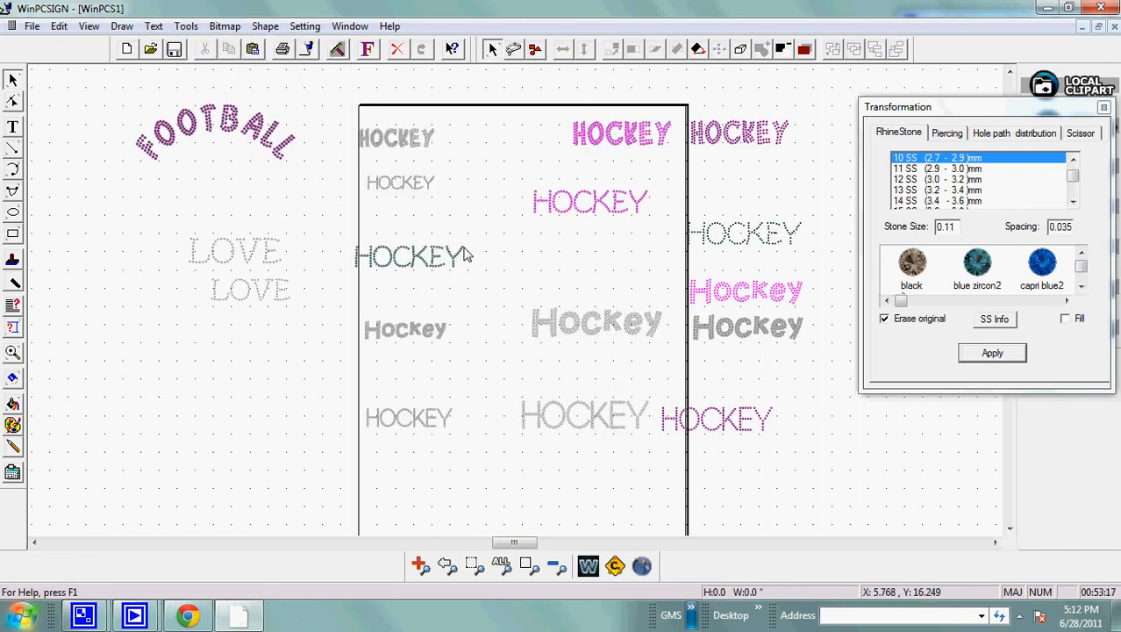
left_click(464, 252)
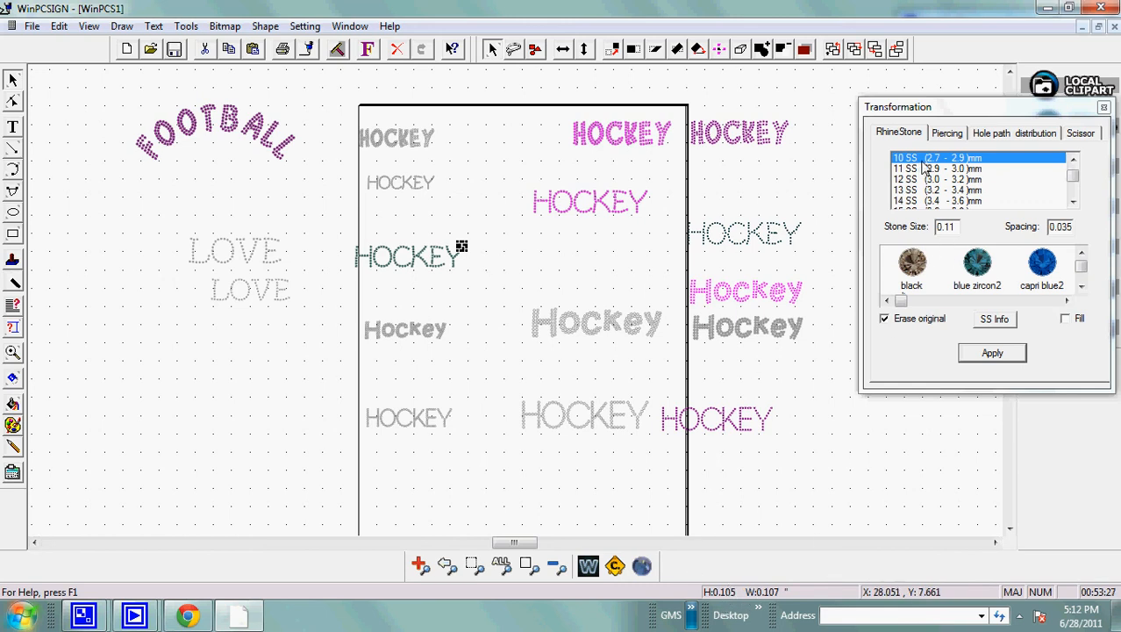
Turn the whole converted HOCKEY into 9 SS rhinestones with 0.035 spacing, erasing the original, and group the stones.
left_click(1073, 159)
left_click(1073, 160)
left_click(1073, 159)
left_click(1072, 159)
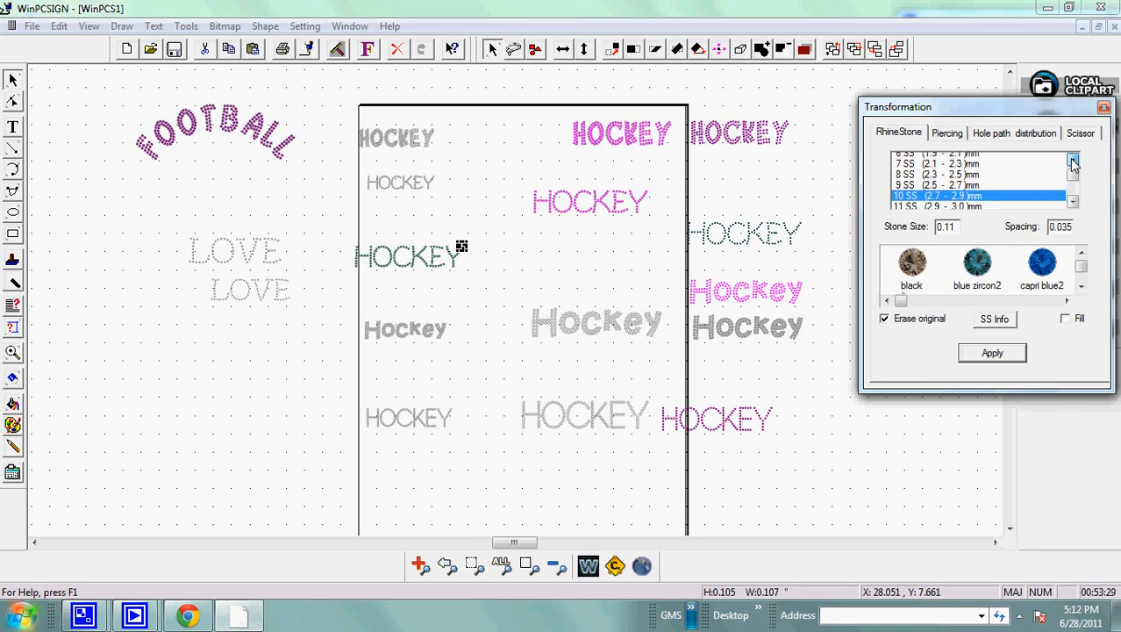
left_click(1073, 160)
left_click(1073, 160)
left_click(955, 180)
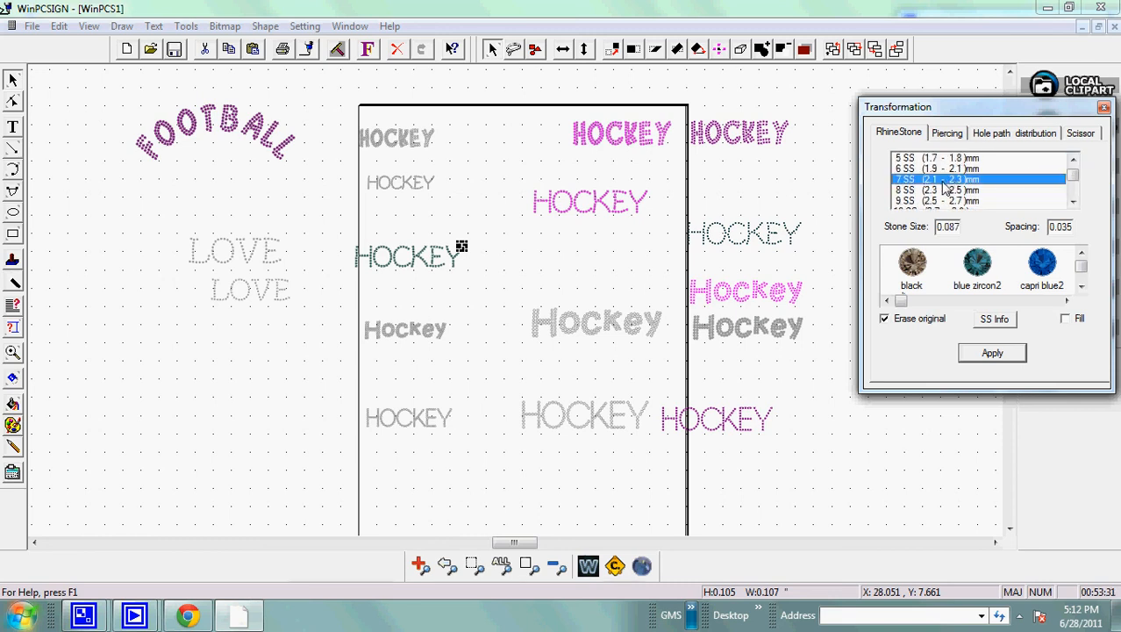
left_click(928, 193)
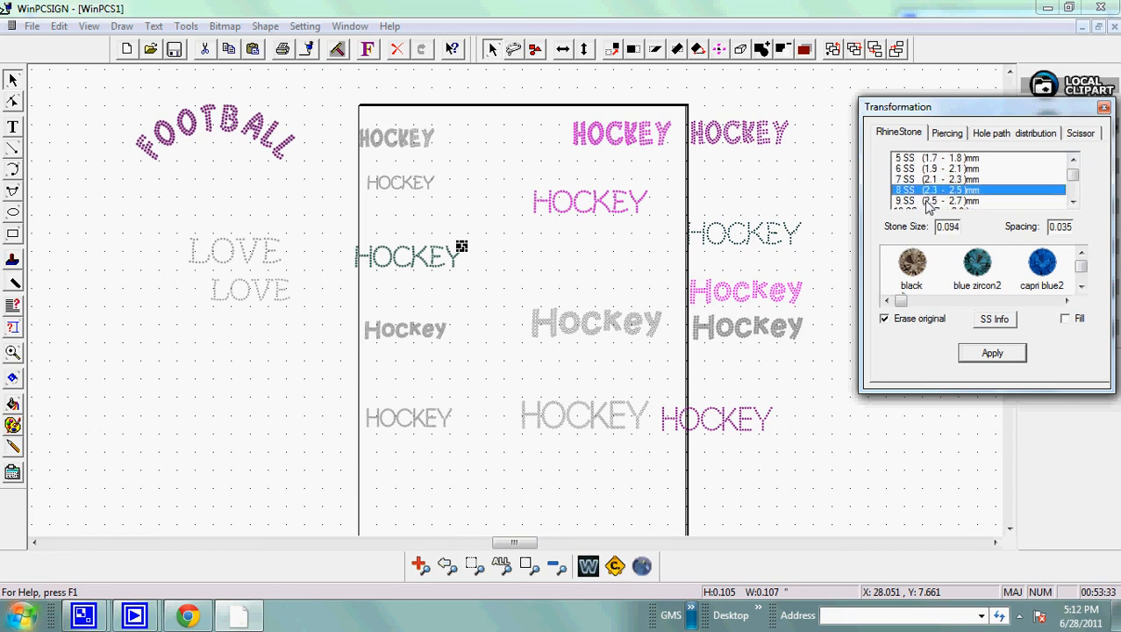
left_click(928, 202)
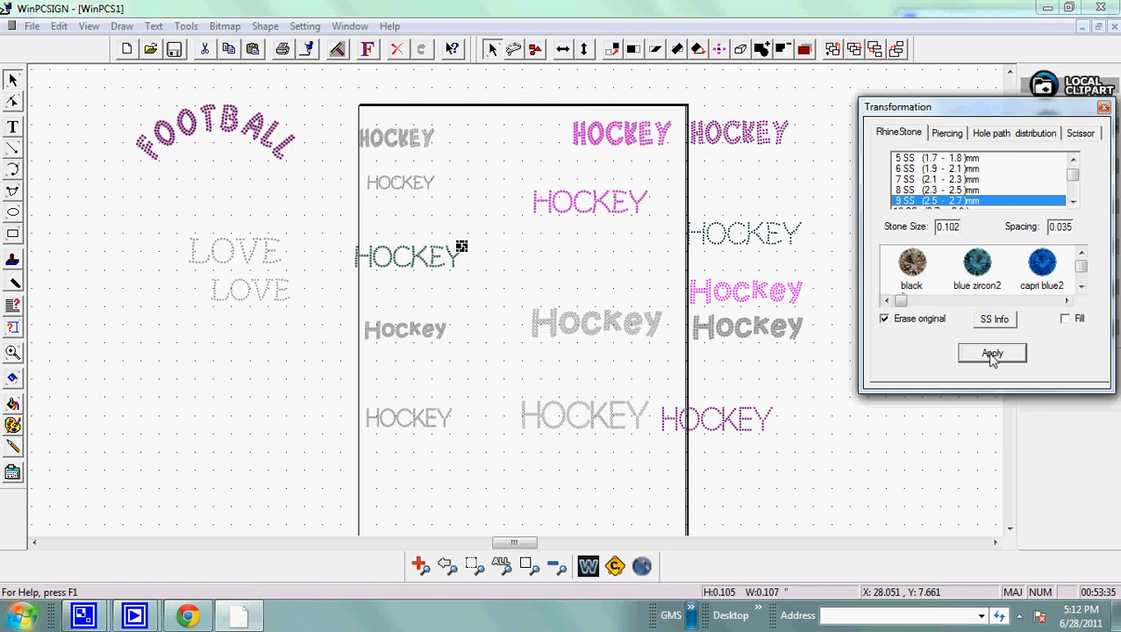
left_click_drag(342, 232, 516, 296)
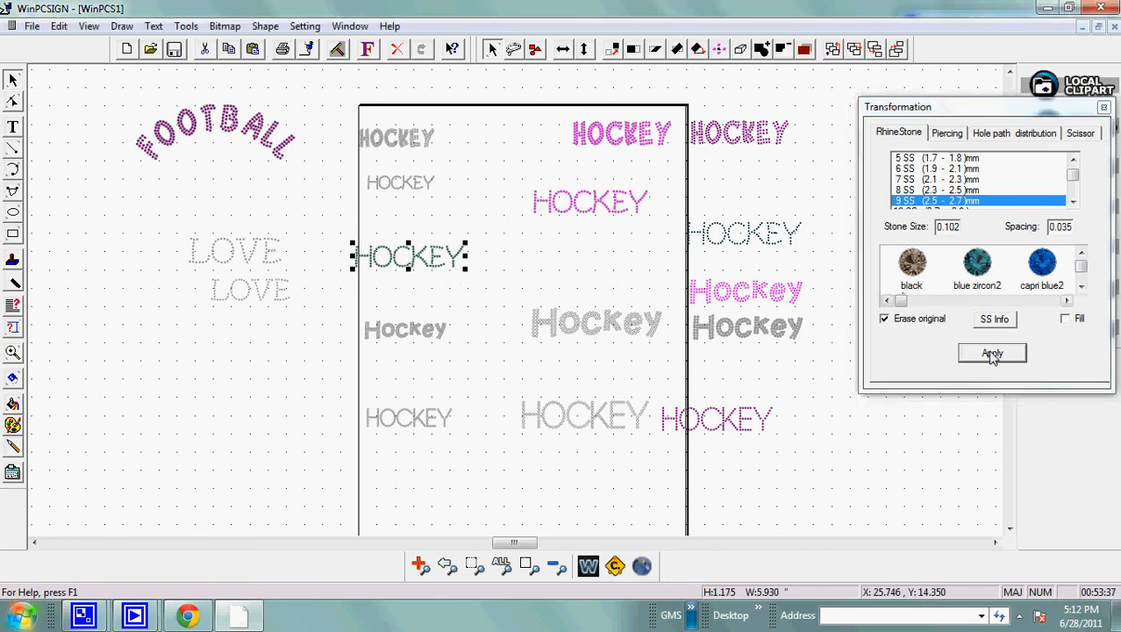
left_click(992, 352)
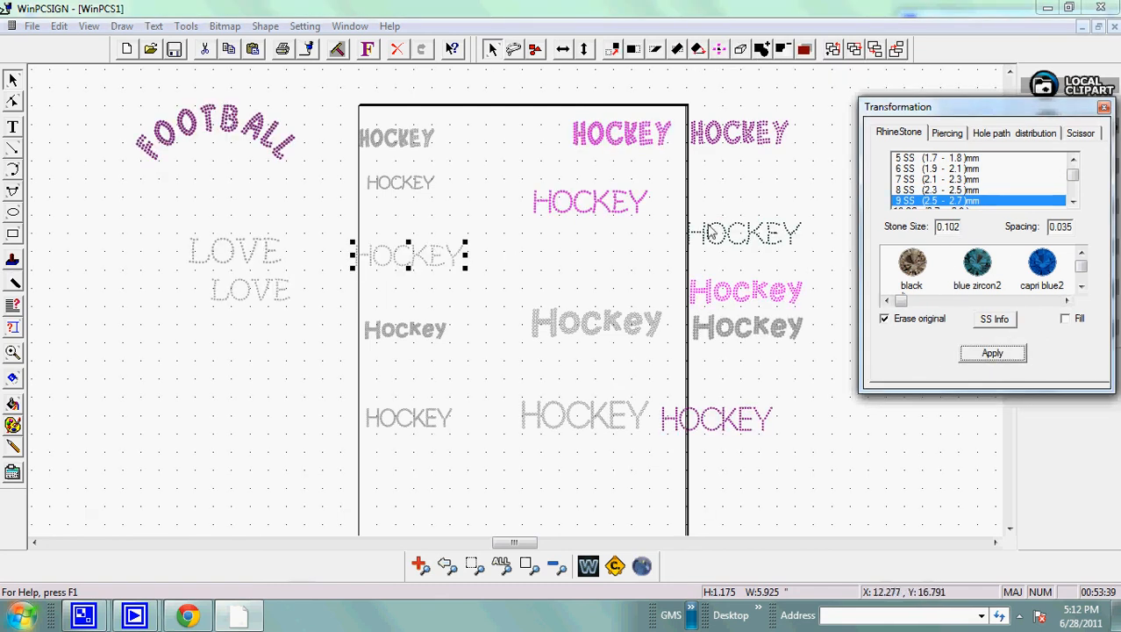
left_click(271, 26)
left_click(304, 36)
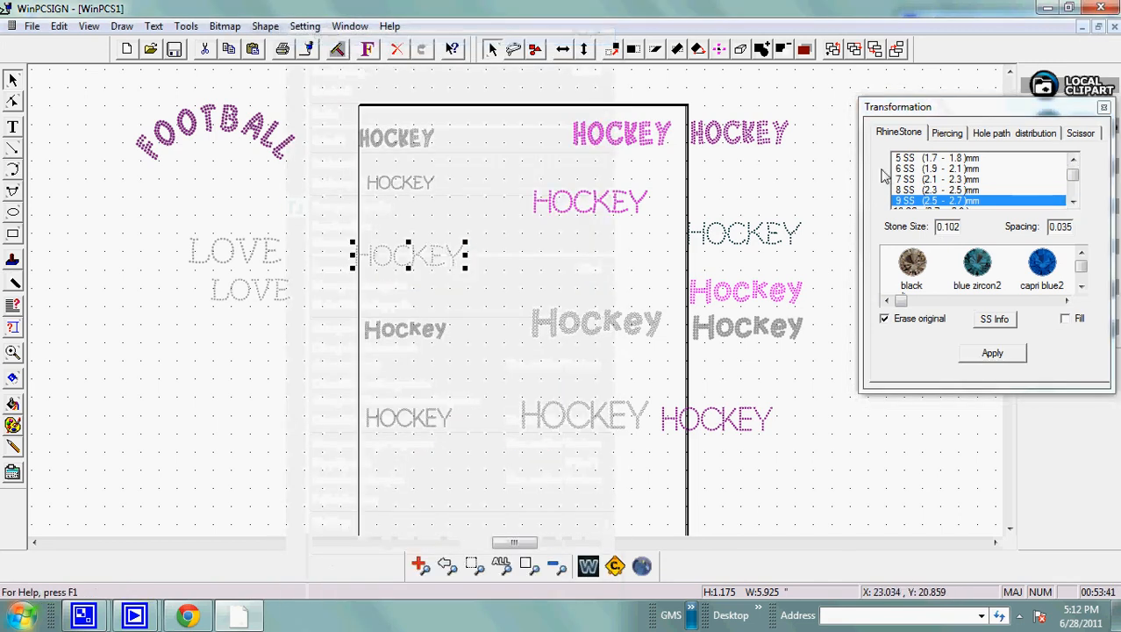
Turn the HOCKEY stones into 10 SS rhinestones with 0.035 spacing, erasing the original, and group them.
left_click(1072, 202)
left_click(906, 201)
left_click(999, 353)
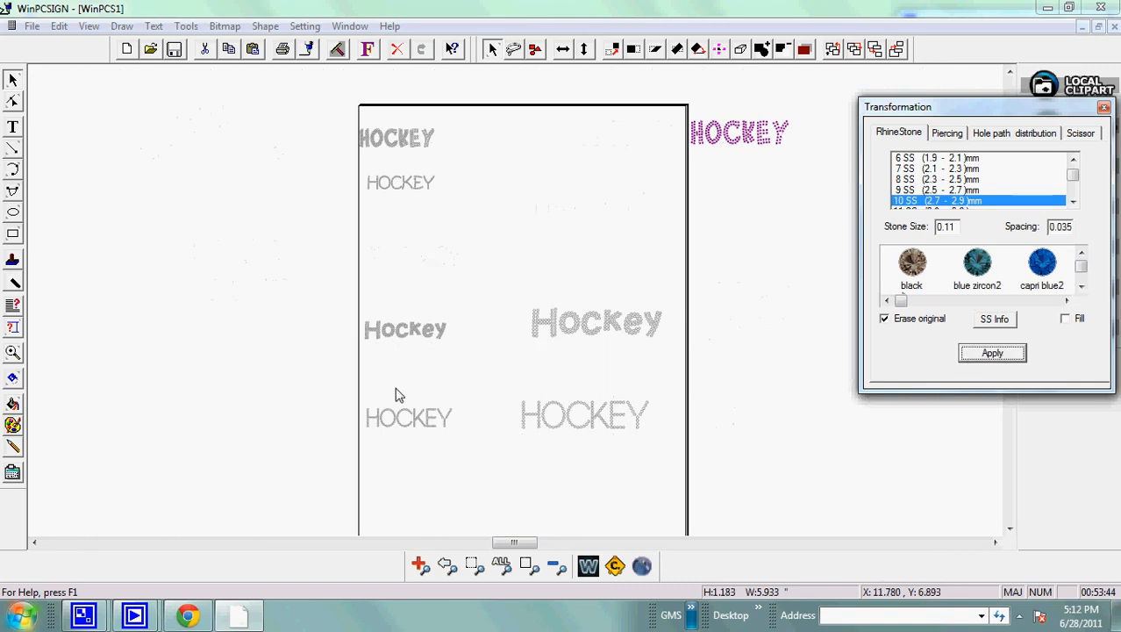
left_click(270, 28)
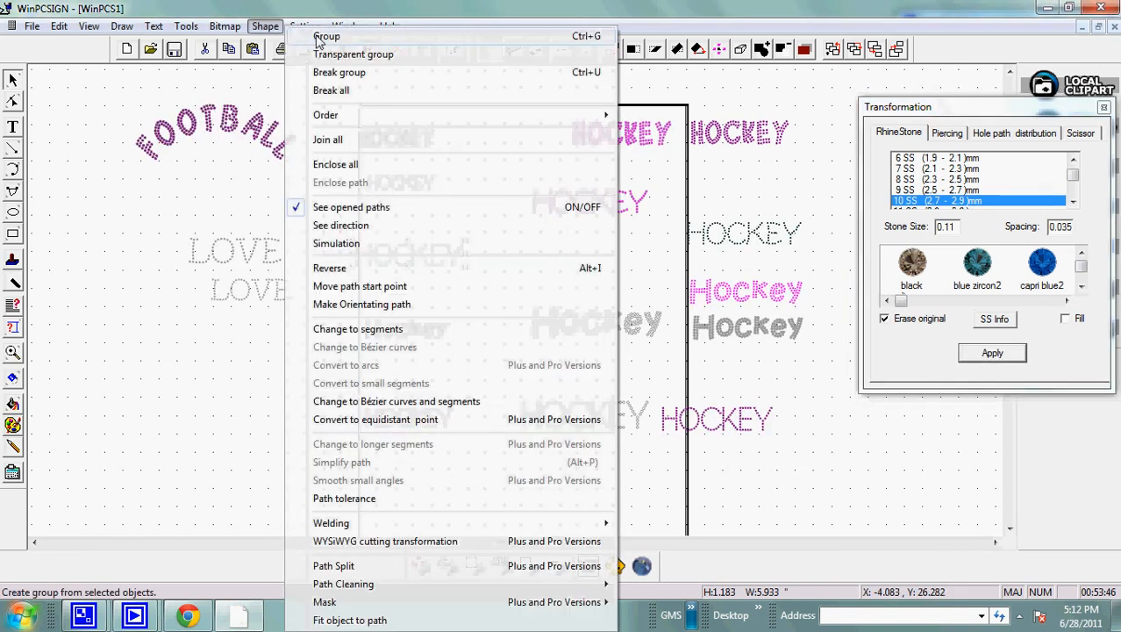
left_click(317, 38)
left_click(495, 285)
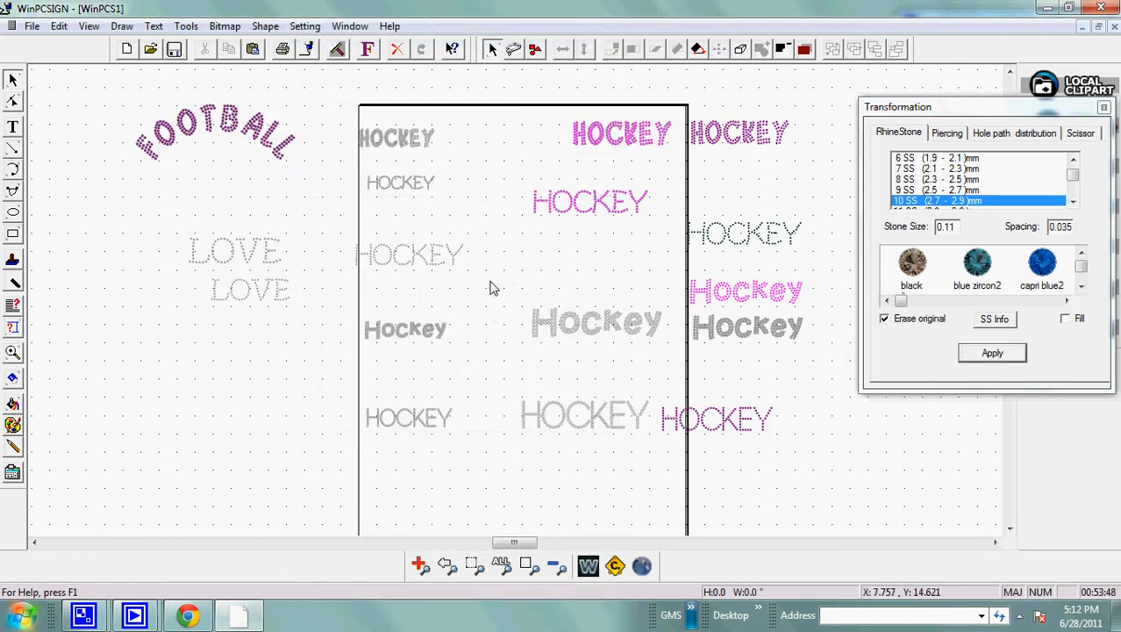
Move the grouped gray rhinestone HOCKEY off the page to just above the dark dotted HOCKEY.
left_click(441, 269)
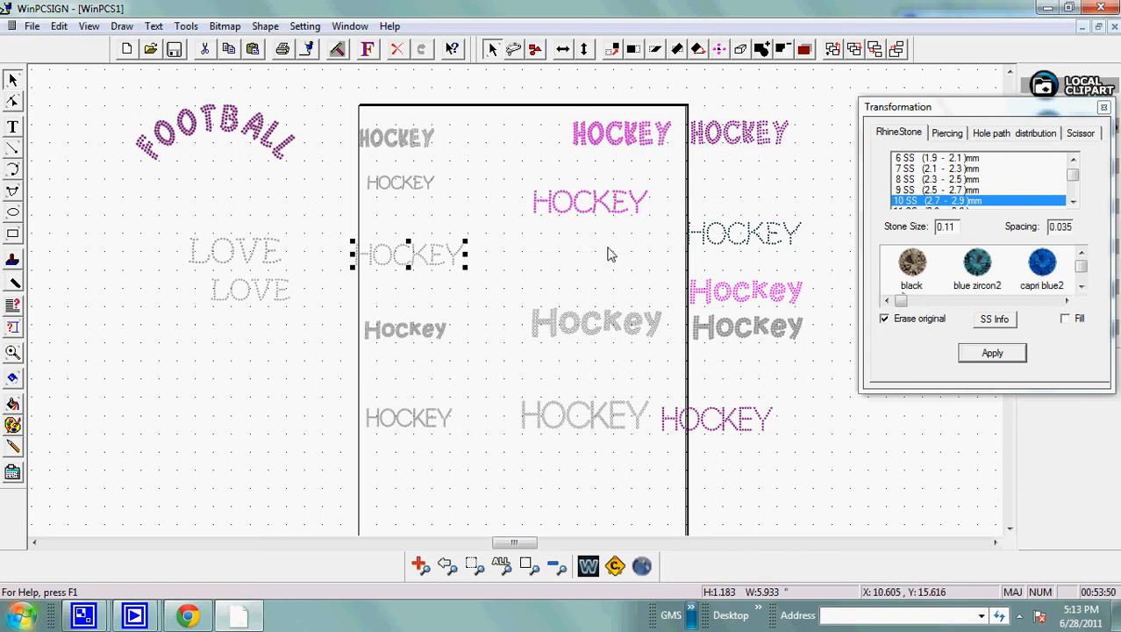
left_click_drag(609, 254, 609, 252)
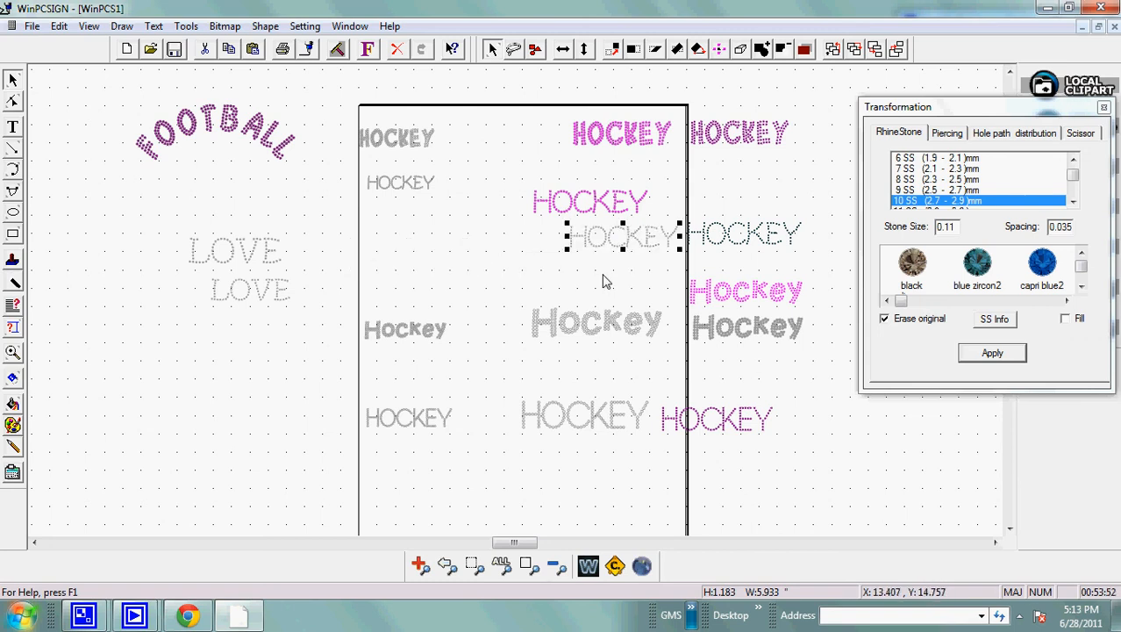
left_click(605, 272)
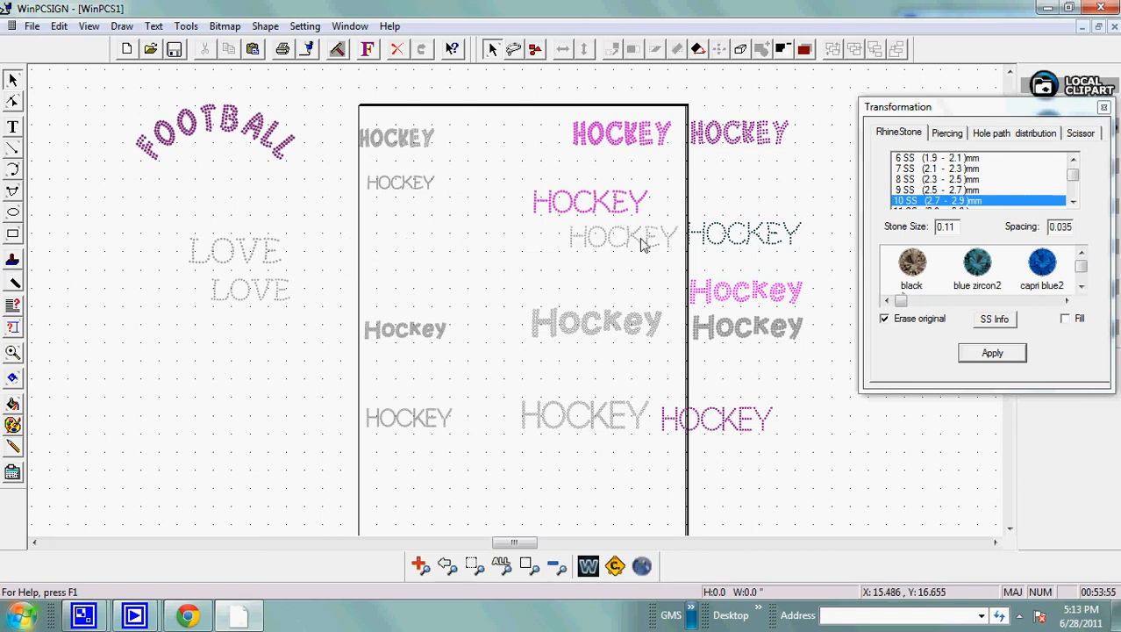
left_click_drag(635, 244, 735, 212)
left_click(811, 151)
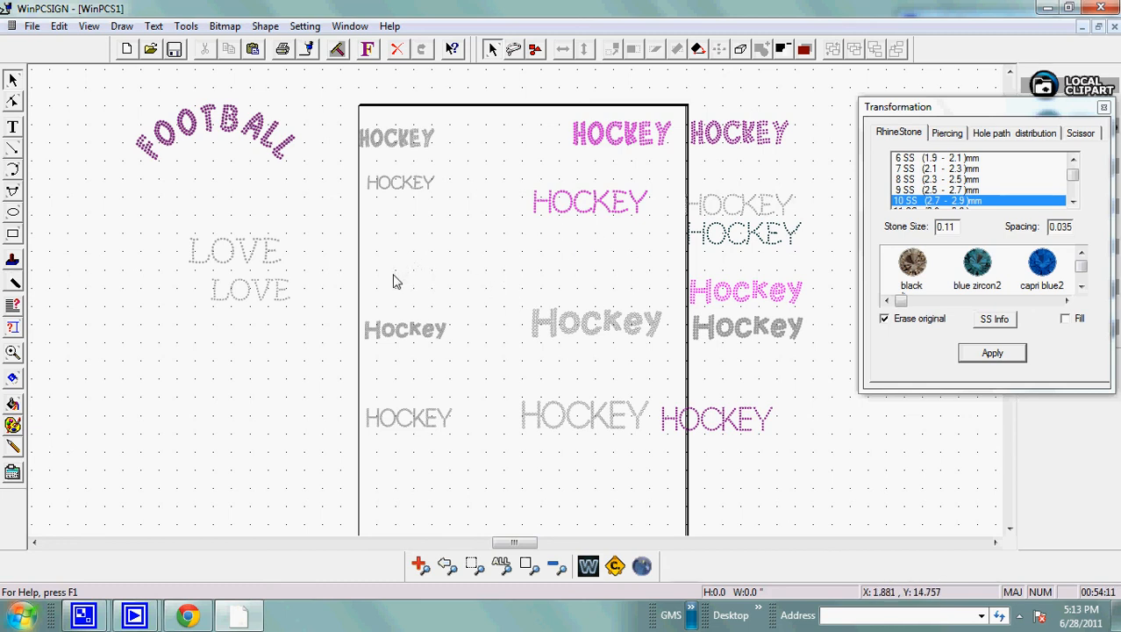
Check the height set for the 1 Bling S5 font, and exit the program after closing the Transformation window.
left_click(366, 48)
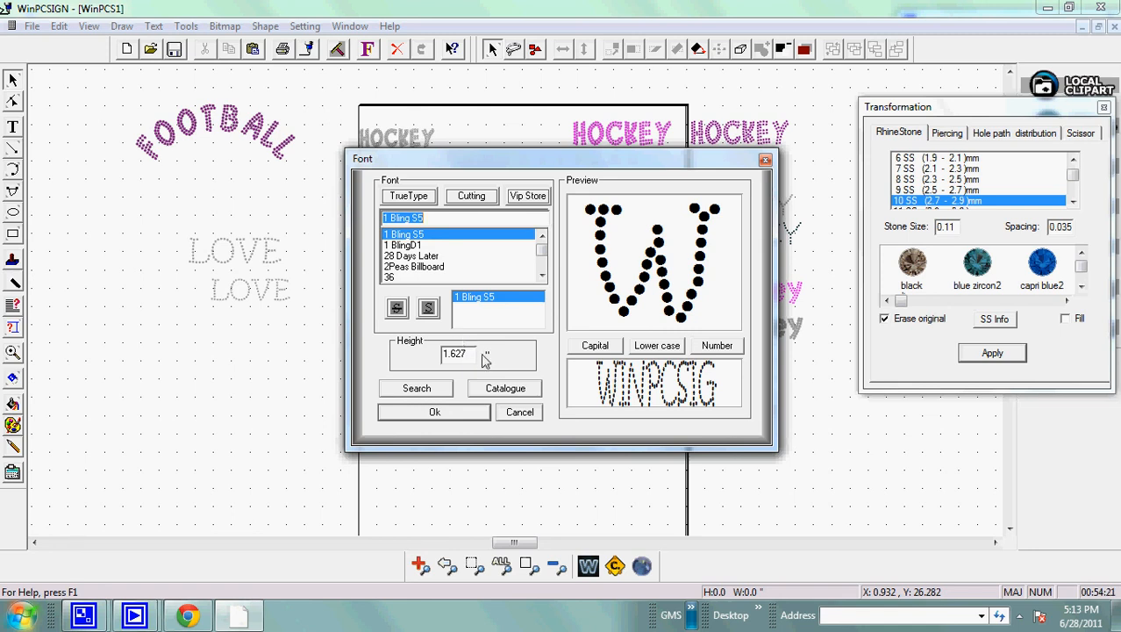
left_click(766, 162)
left_click(1104, 107)
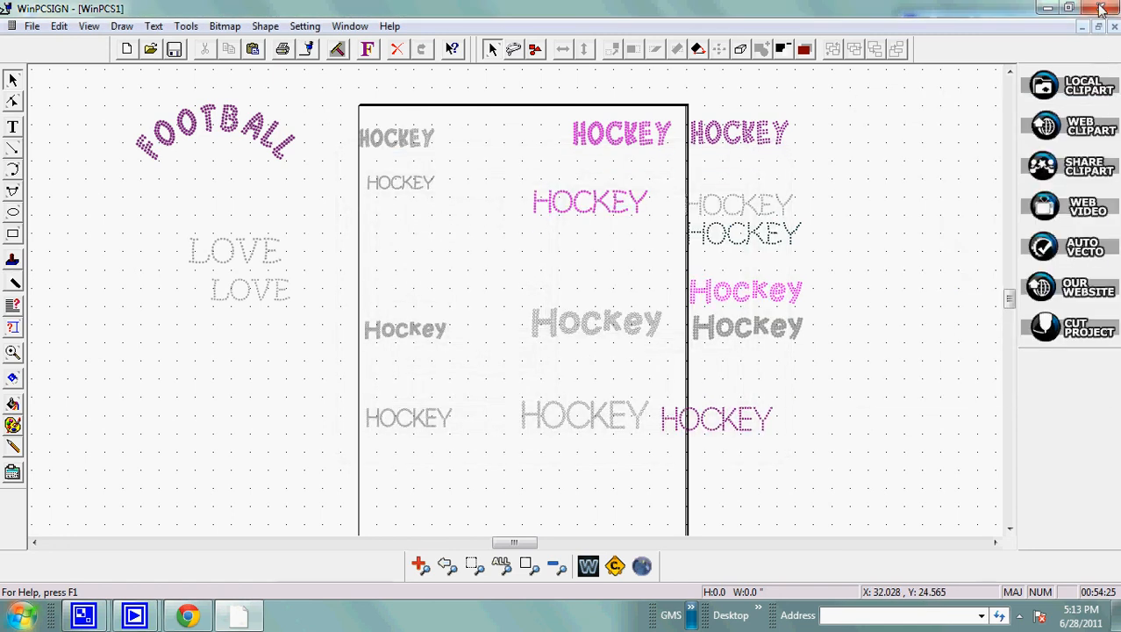
left_click(1104, 7)
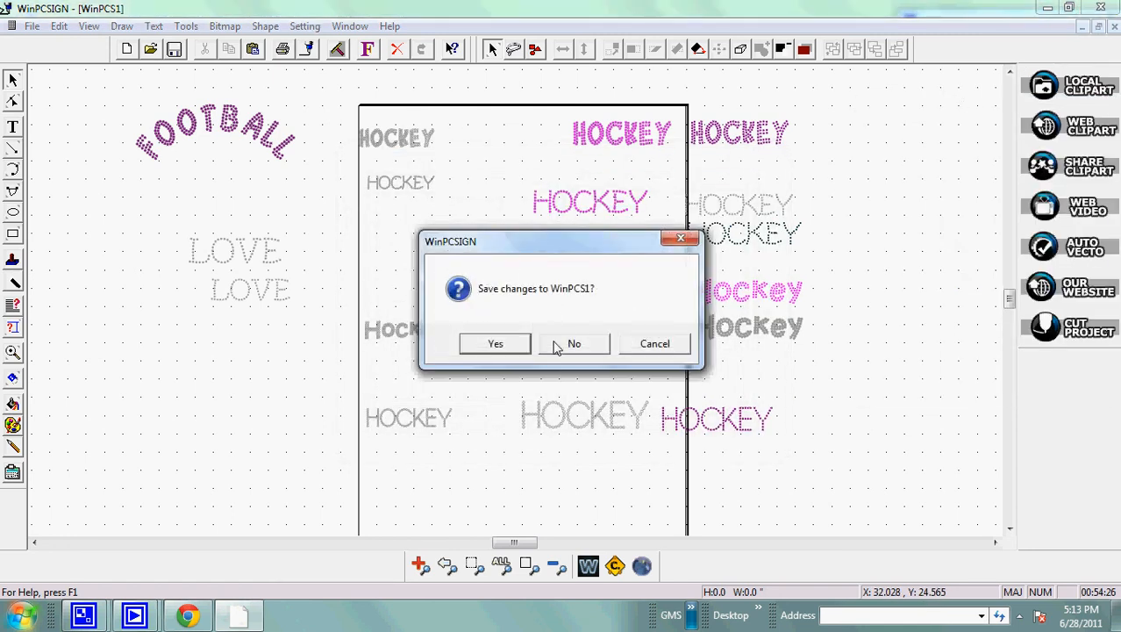